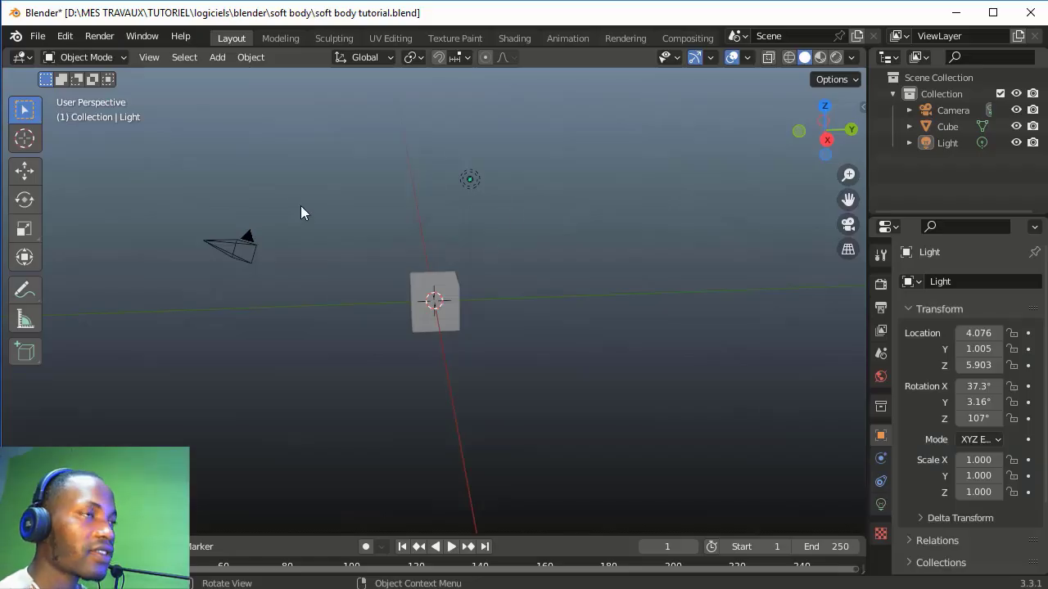
Start the Shortcut VUr key display, dock it right, and set its X offset to 444
key(n)
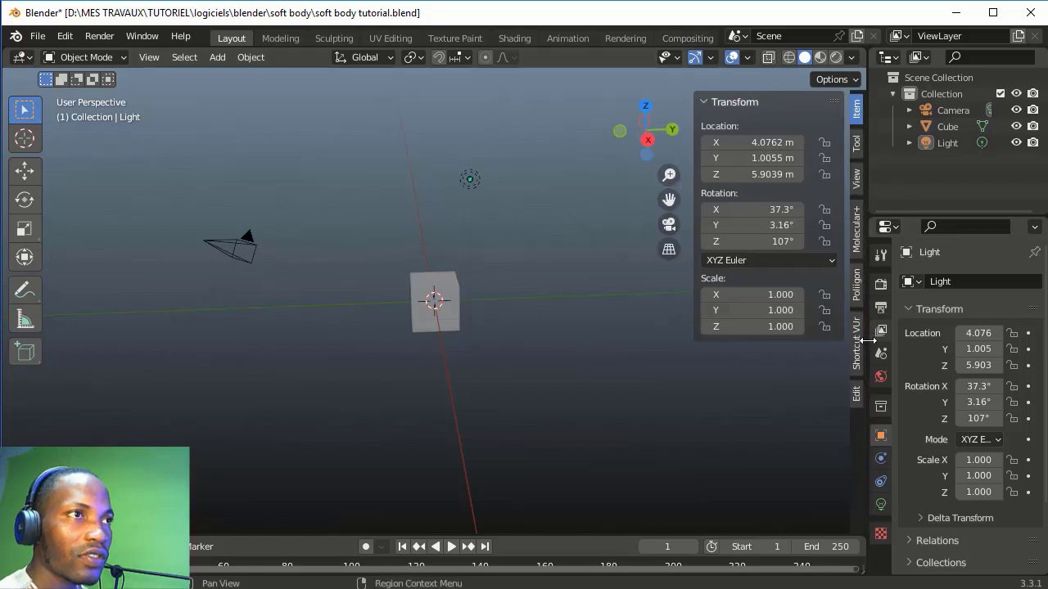
click(858, 354)
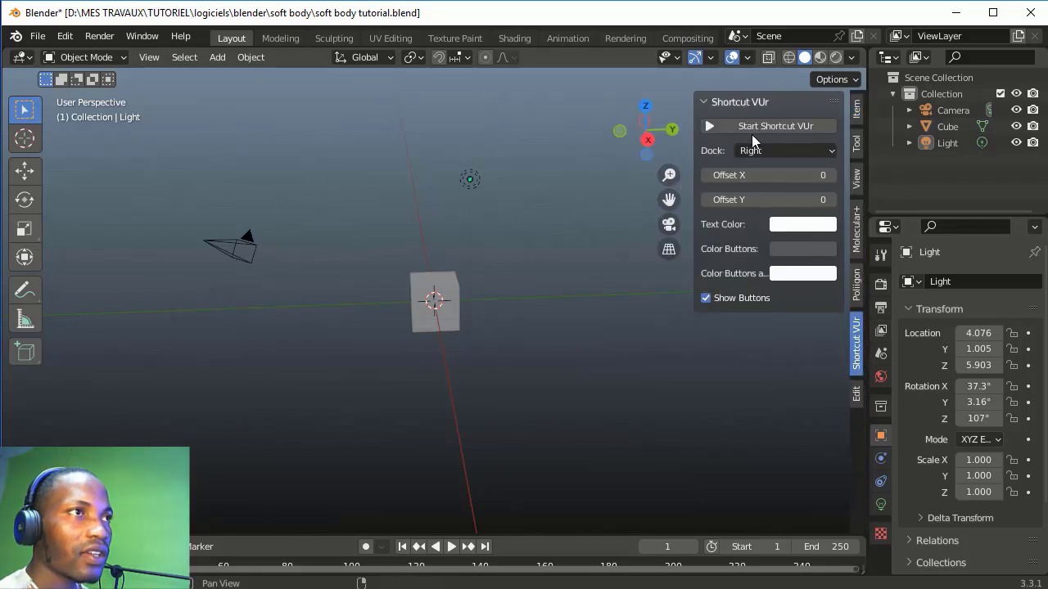
click(752, 126)
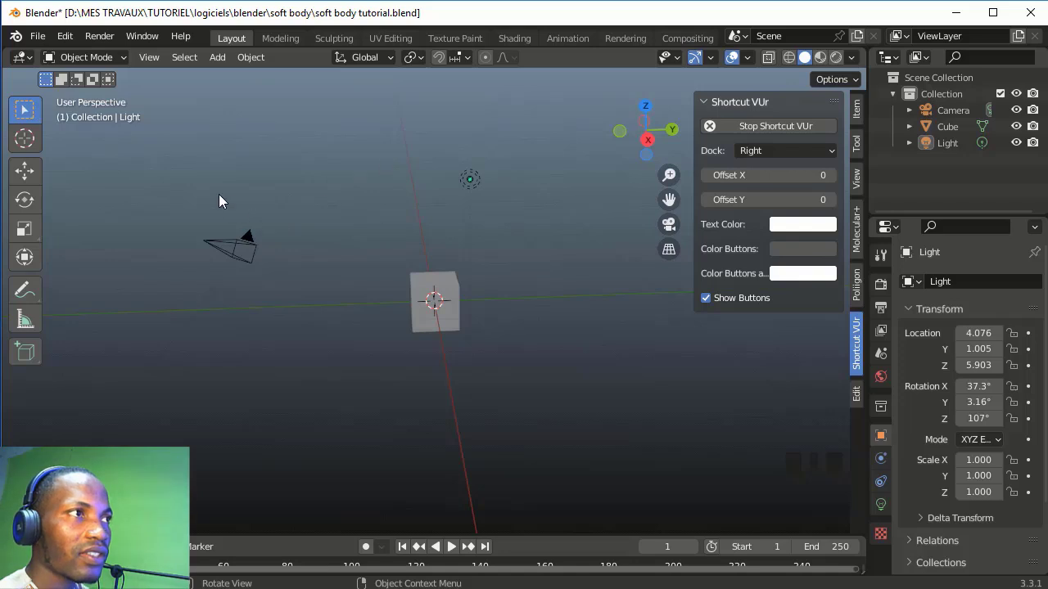
drag(215, 161, 341, 206)
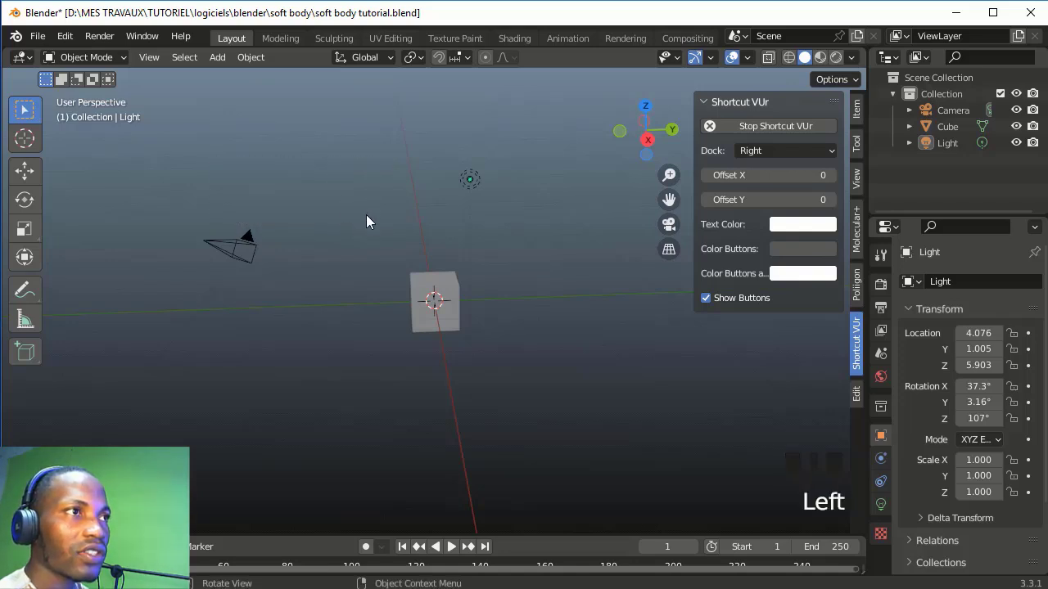
drag(786, 174, 1047, 175)
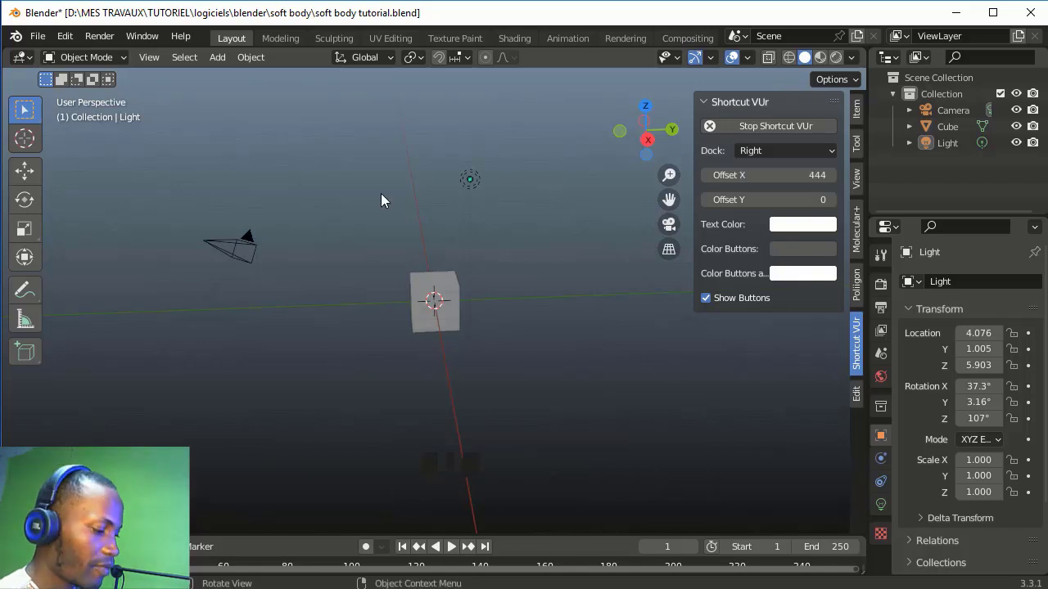
key(n)
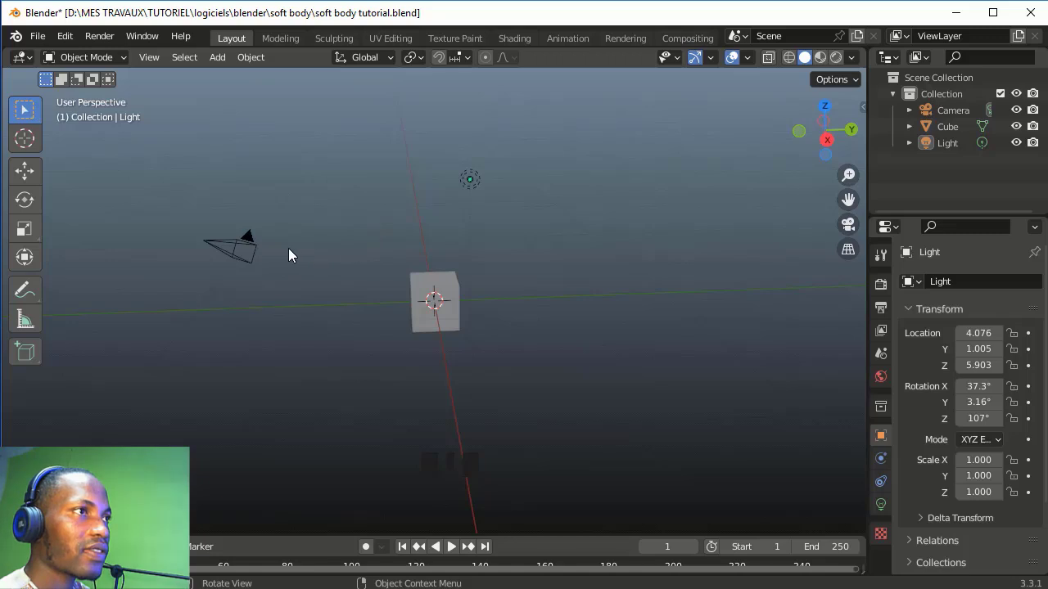
Delete the default camera, light and cube from the scene
click(250, 252)
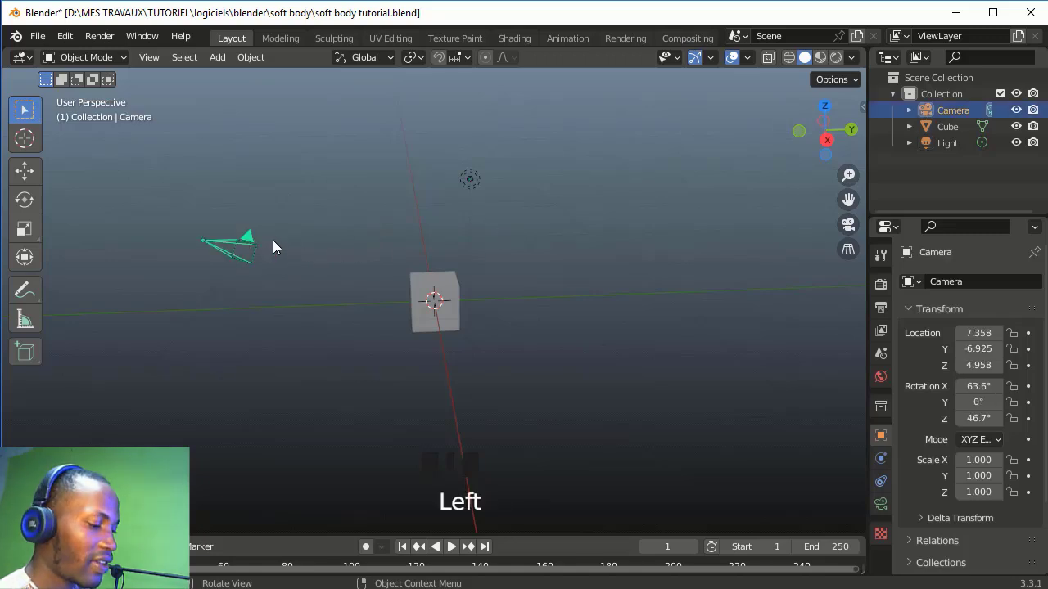
shift+click(477, 187)
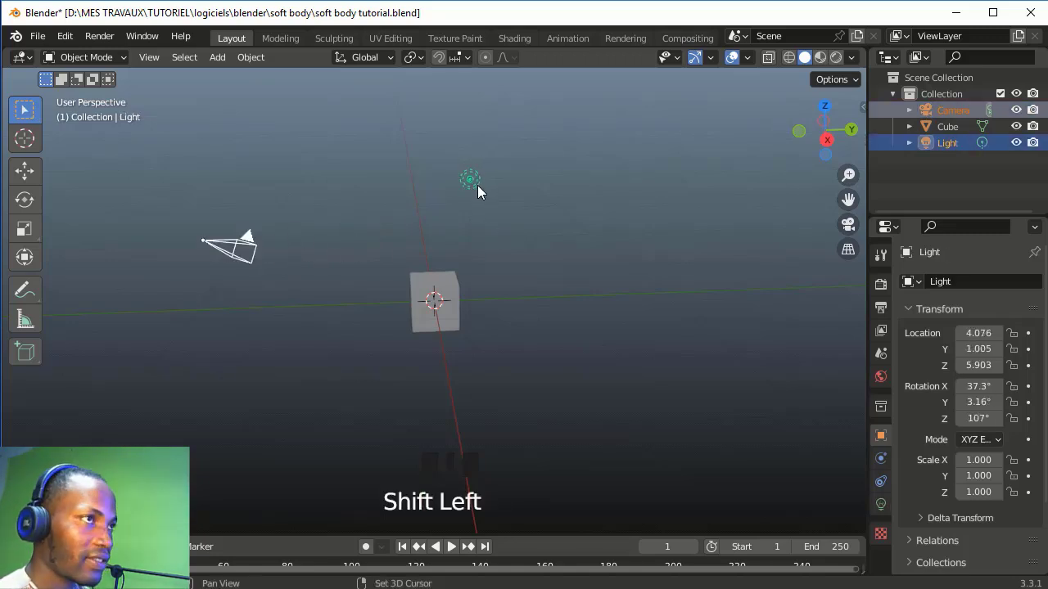
key(Delete)
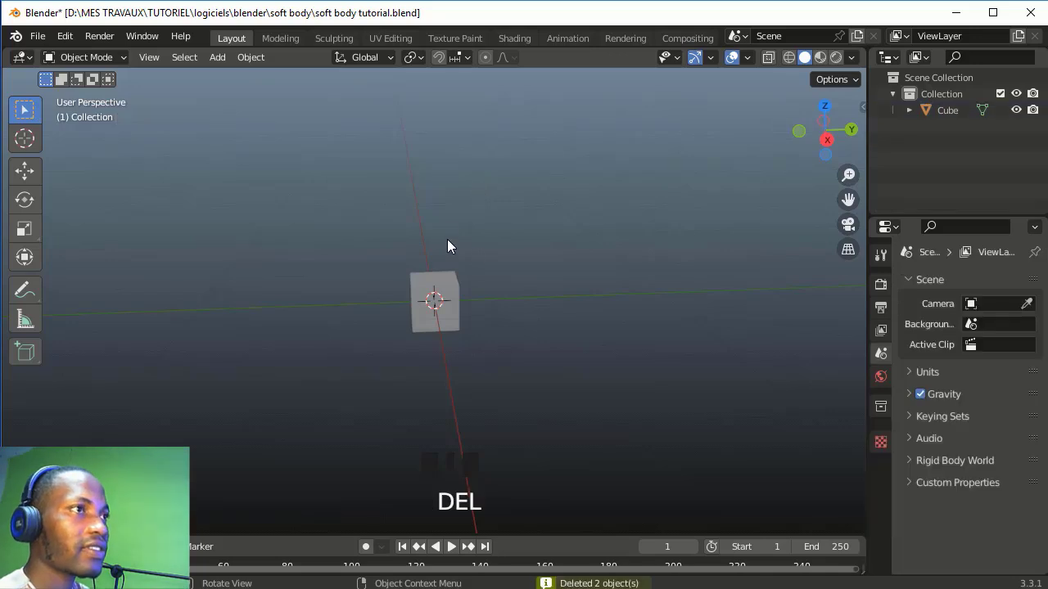
click(453, 286)
key(Delete)
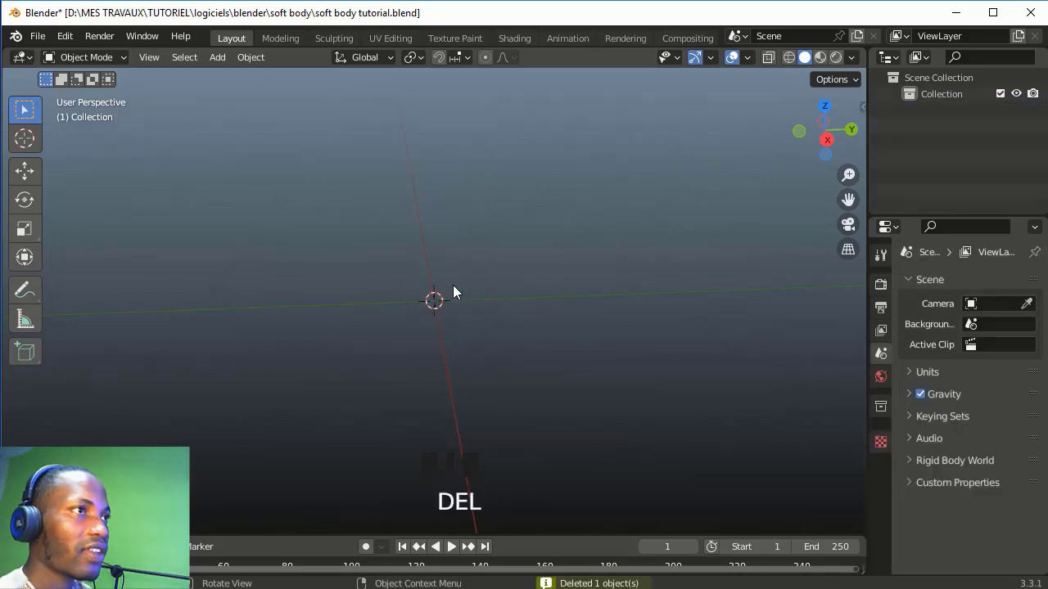
Add an ico sphere at the origin and raise it about 3.45 m along Z
scroll(450, 304, up, 1)
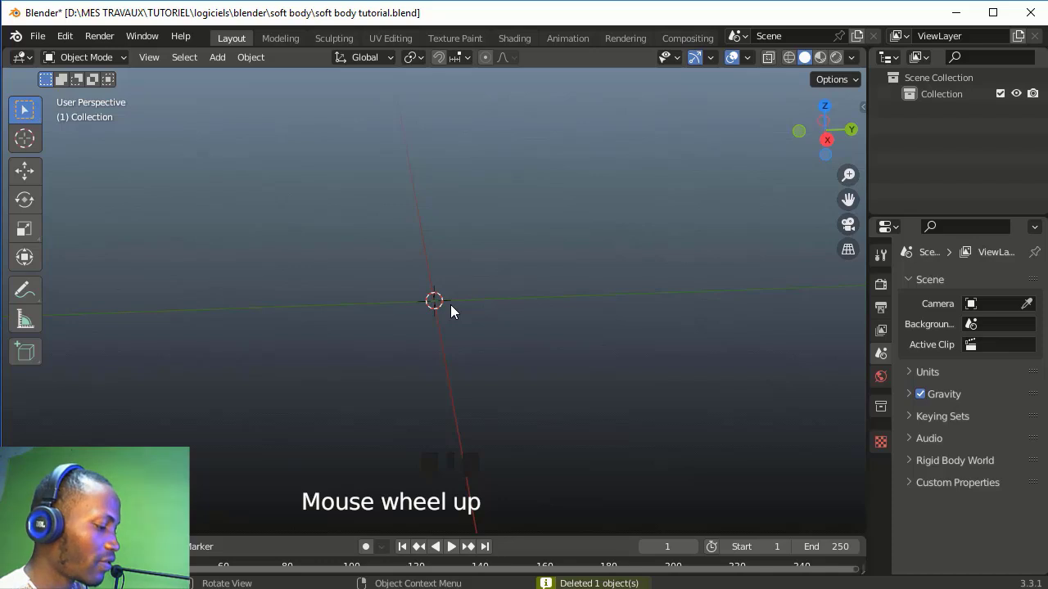
key(shift+a)
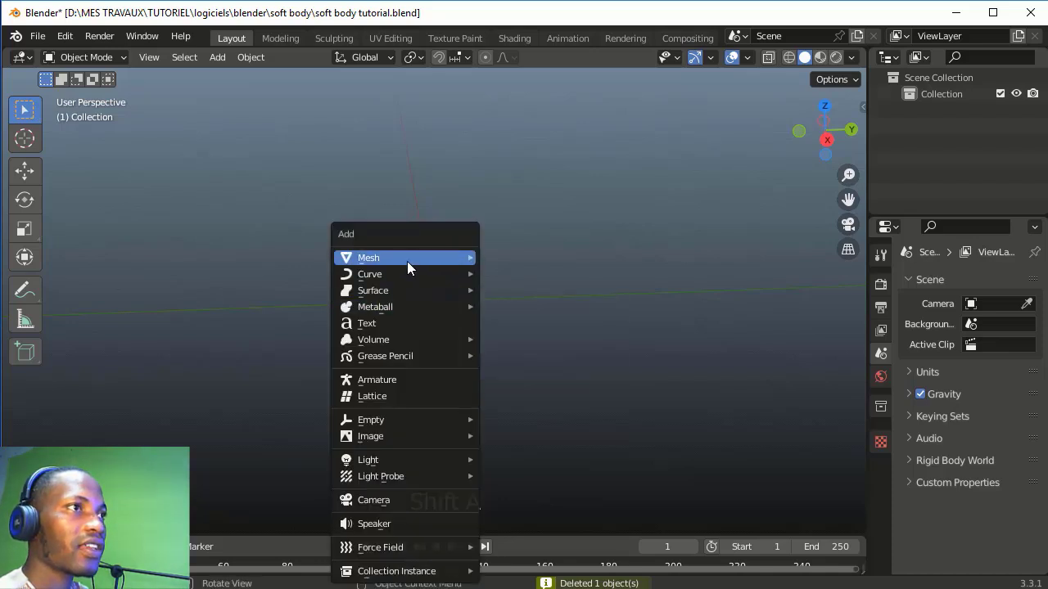
mouse_move(448, 259)
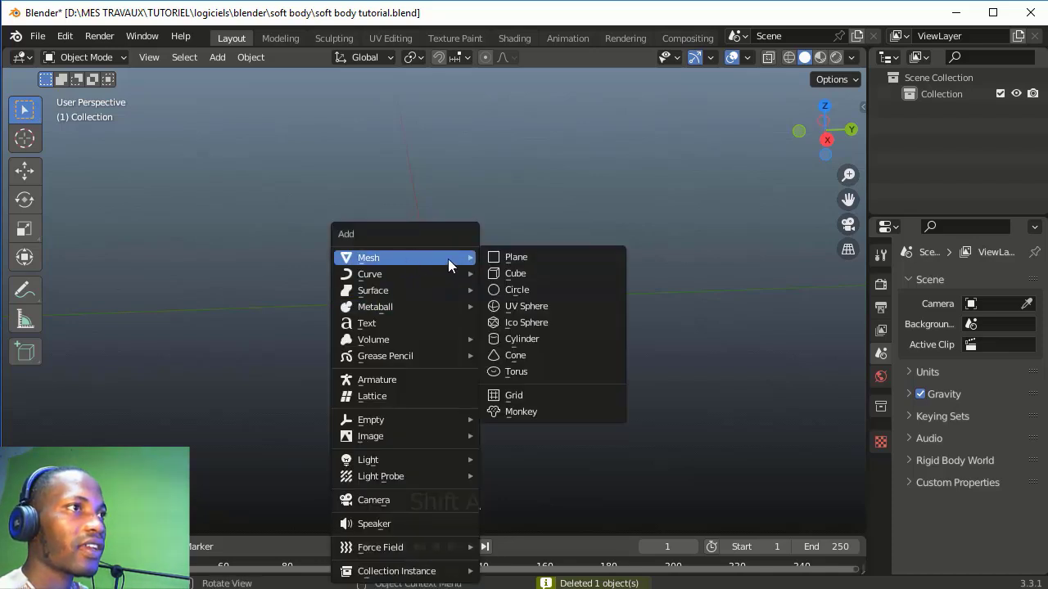
click(525, 322)
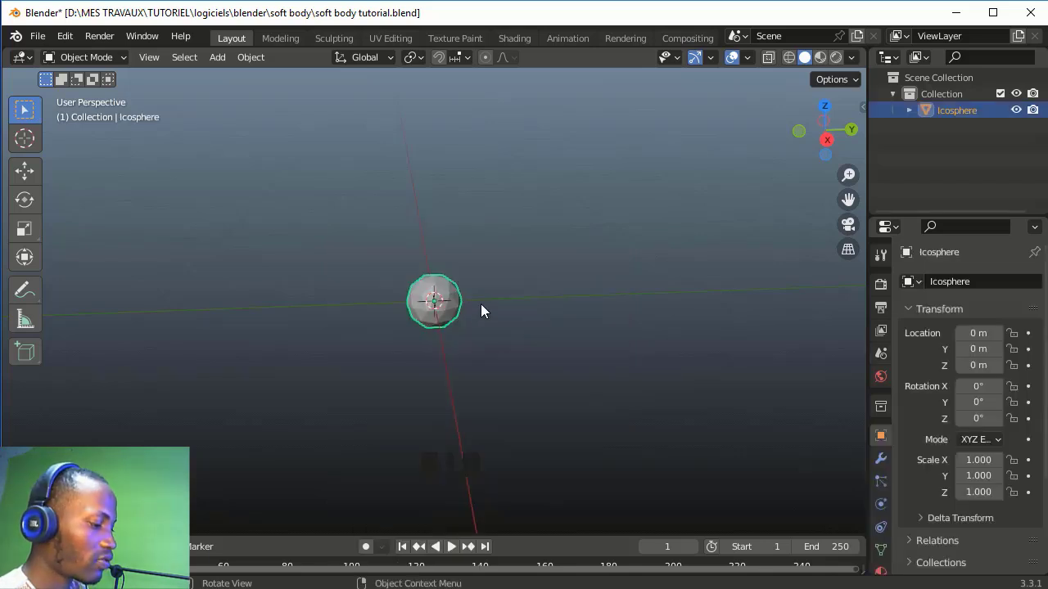
key(g)
key(z)
click(486, 207)
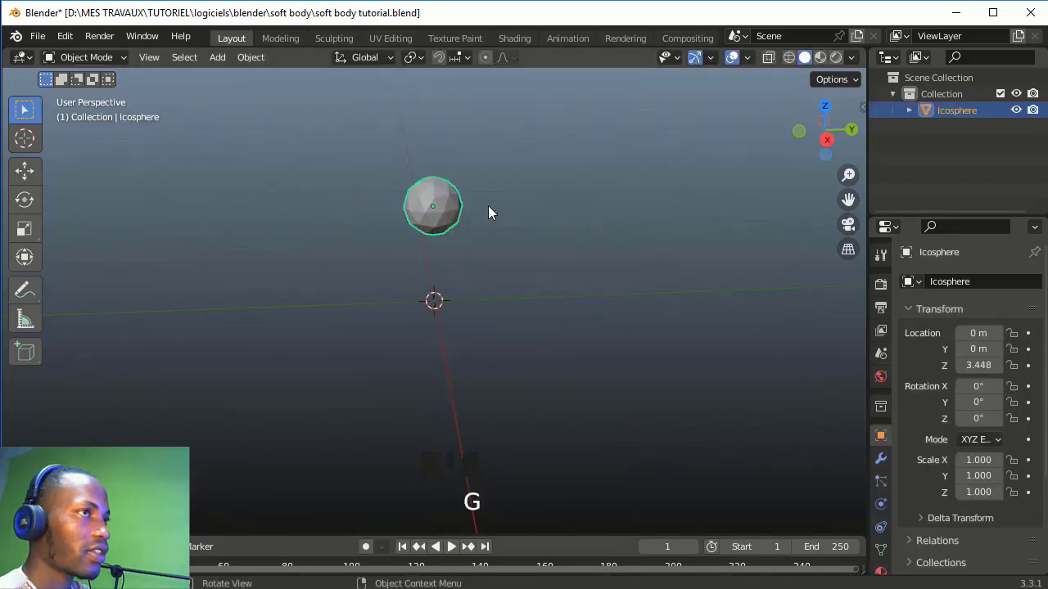
Add a plane at the origin below the sphere and scale it up uniformly to about 4.07
scroll(512, 229, up, 1)
scroll(488, 255, down, 2)
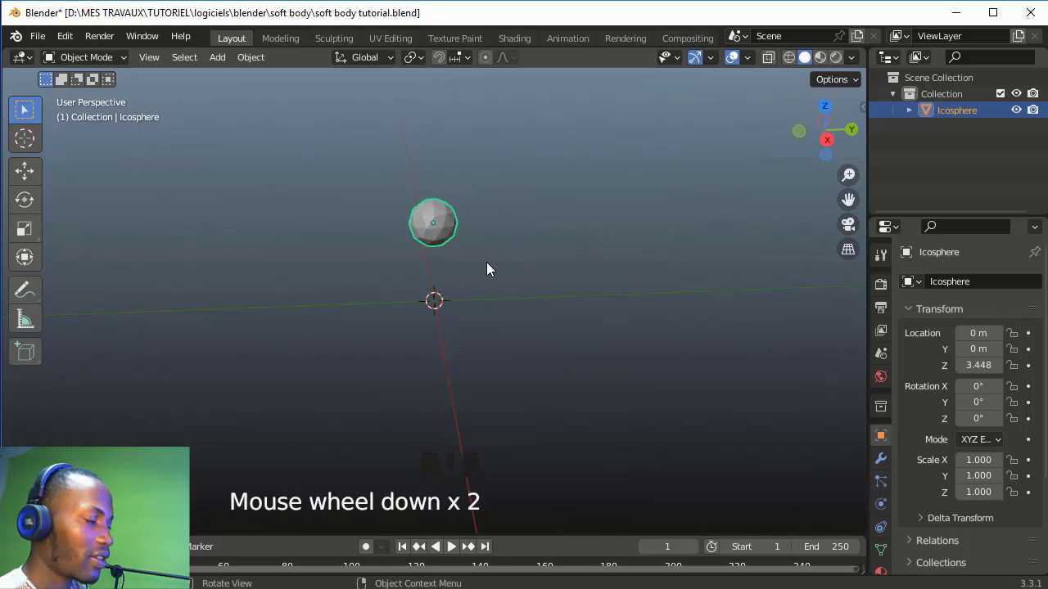
click(488, 256)
key(shift+a)
mouse_move(488, 251)
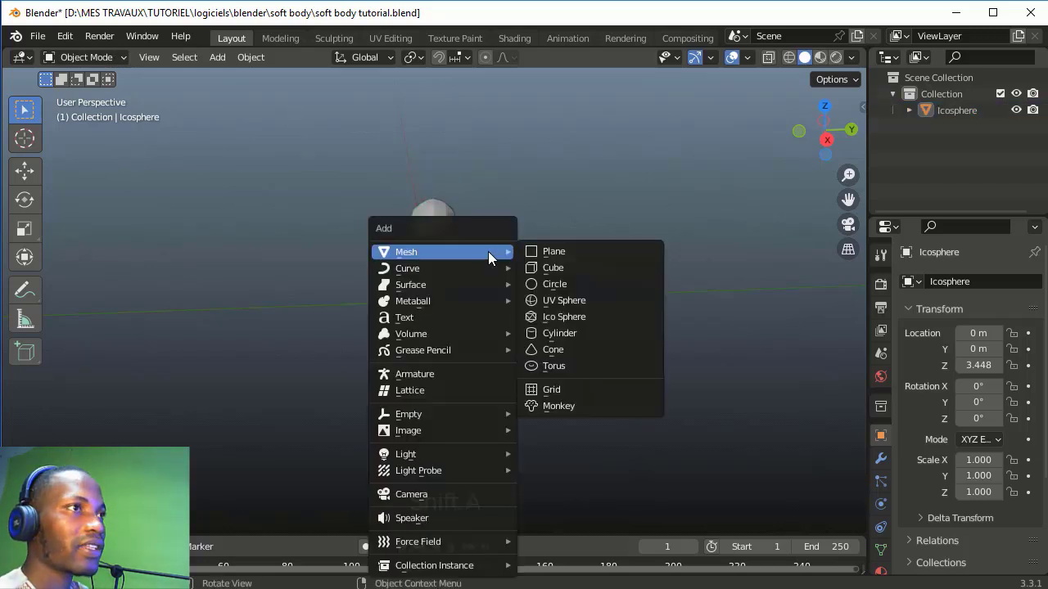
click(553, 253)
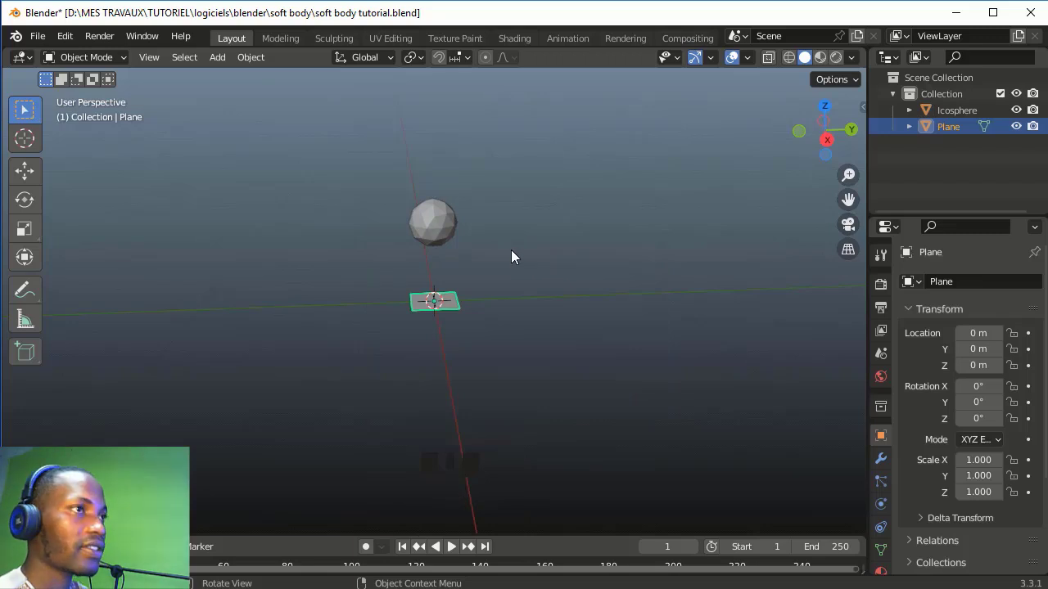
key(s)
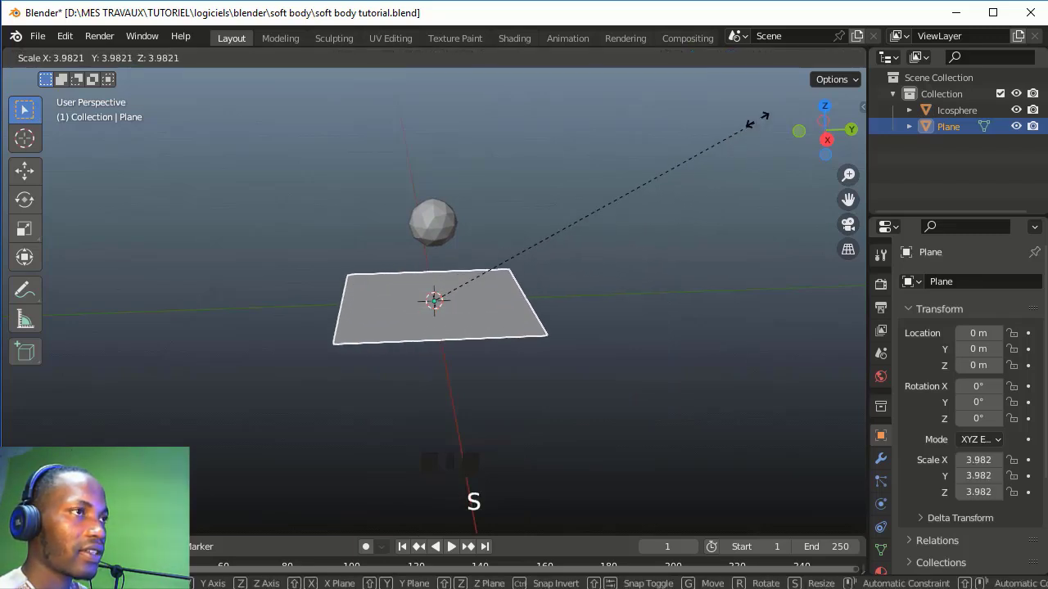
click(762, 115)
Delete the ico sphere above the plane
middle_click(662, 244)
middle_drag(663, 244, 585, 240)
scroll(463, 236, up, 2)
click(435, 197)
key(Delete)
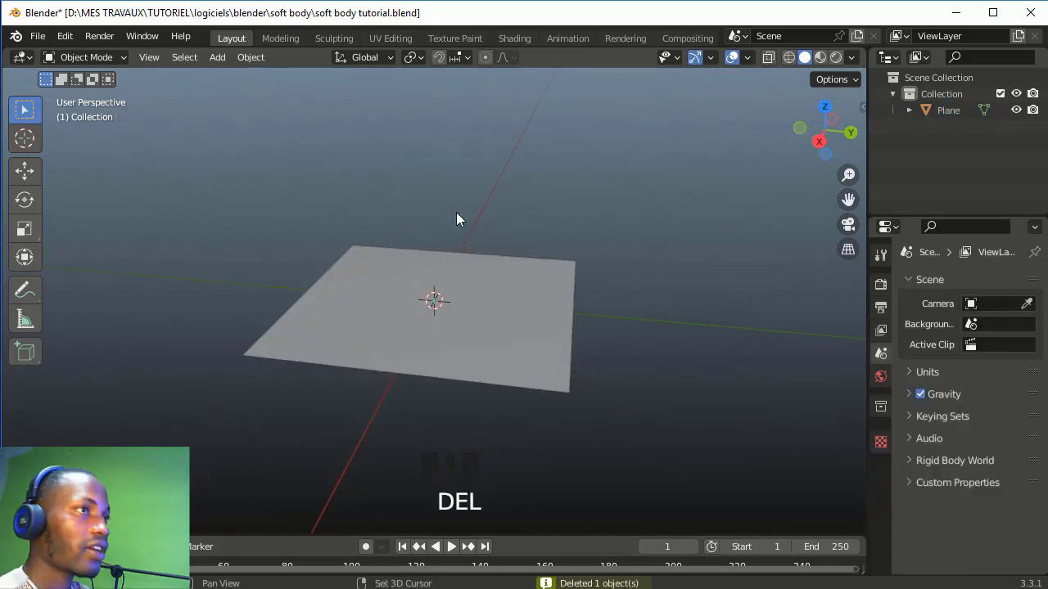
Add an ico sphere at the origin with 3 subdivisions and a 1 m radius
key(shift+a)
mouse_move(427, 211)
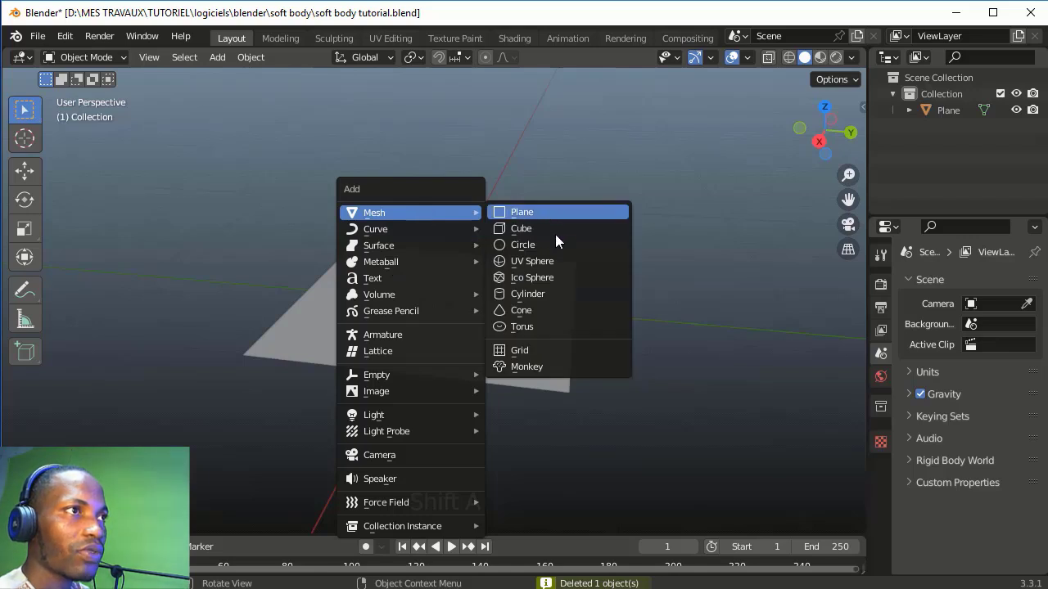
click(523, 276)
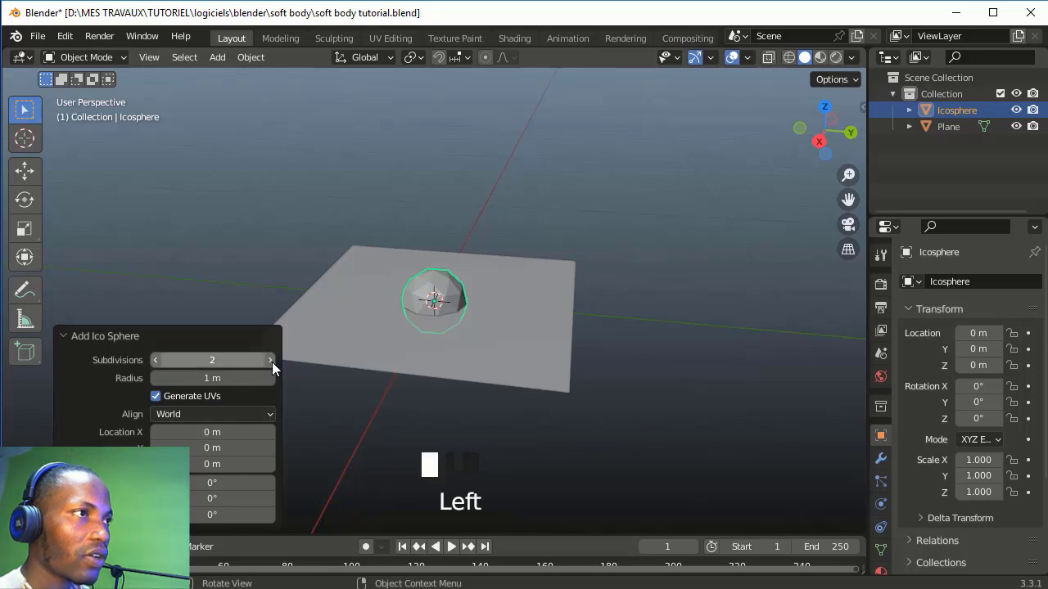
click(271, 360)
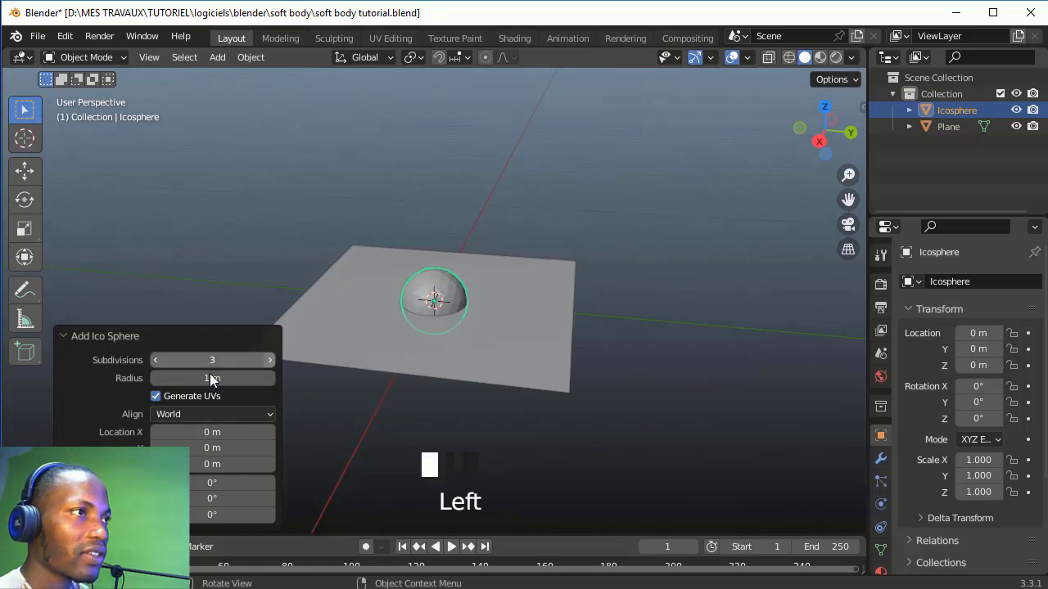
click(153, 361)
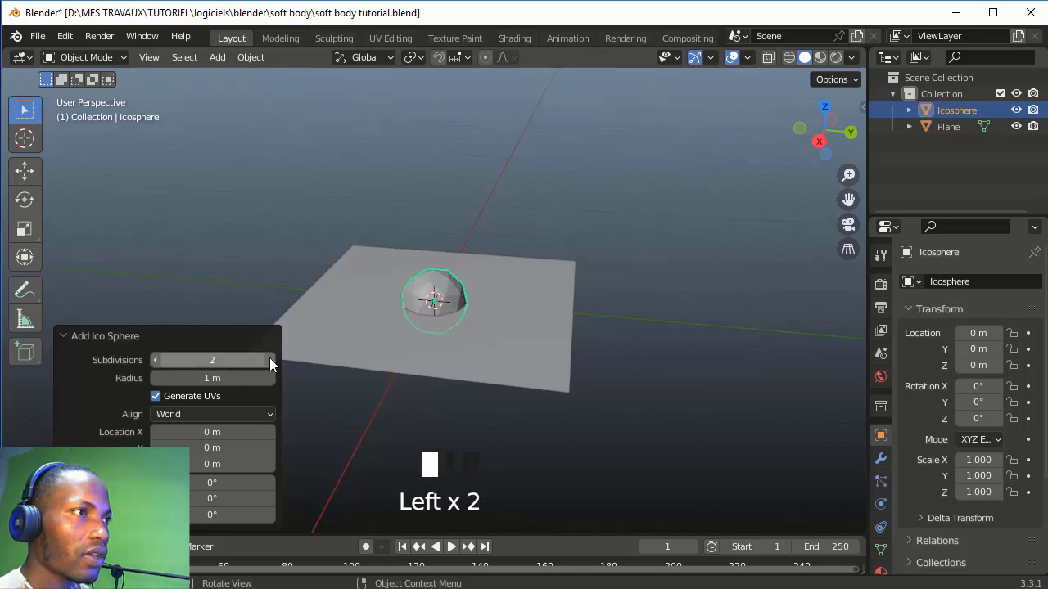
click(269, 361)
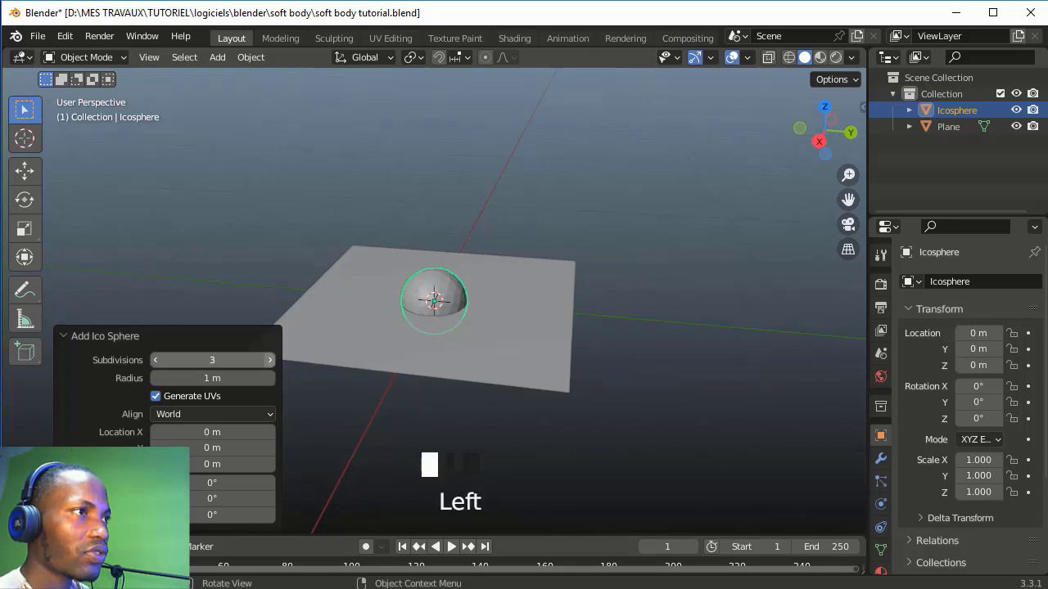
click(469, 185)
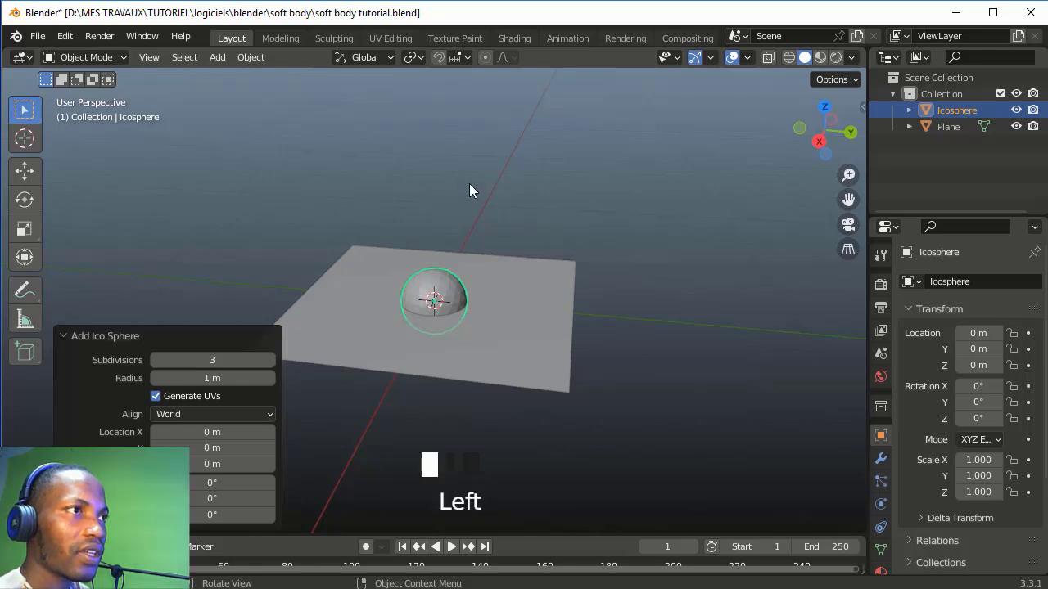
Raise the ico sphere along Z to about 2.75 m and shade it smooth
click(445, 292)
key(g)
key(z)
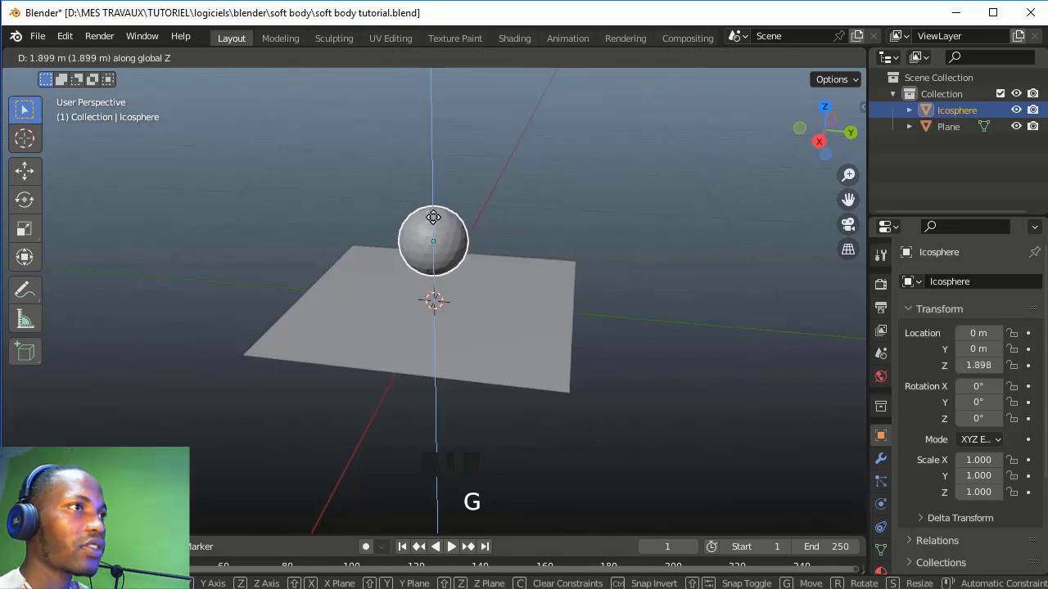
click(442, 199)
right_click(440, 210)
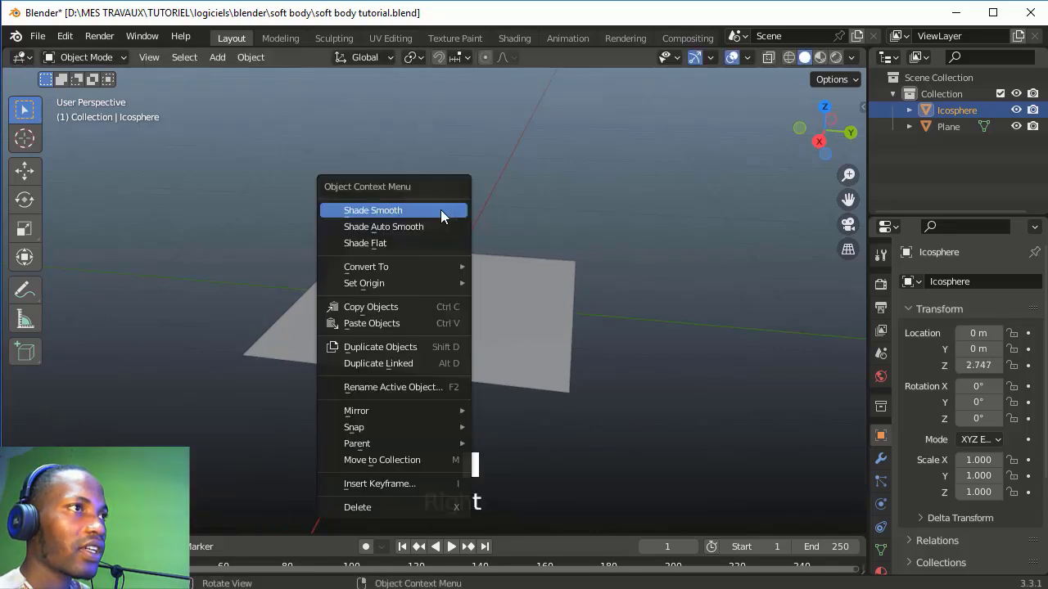
click(440, 210)
Enlarge the plane uniformly by a factor of about 1.53
click(479, 344)
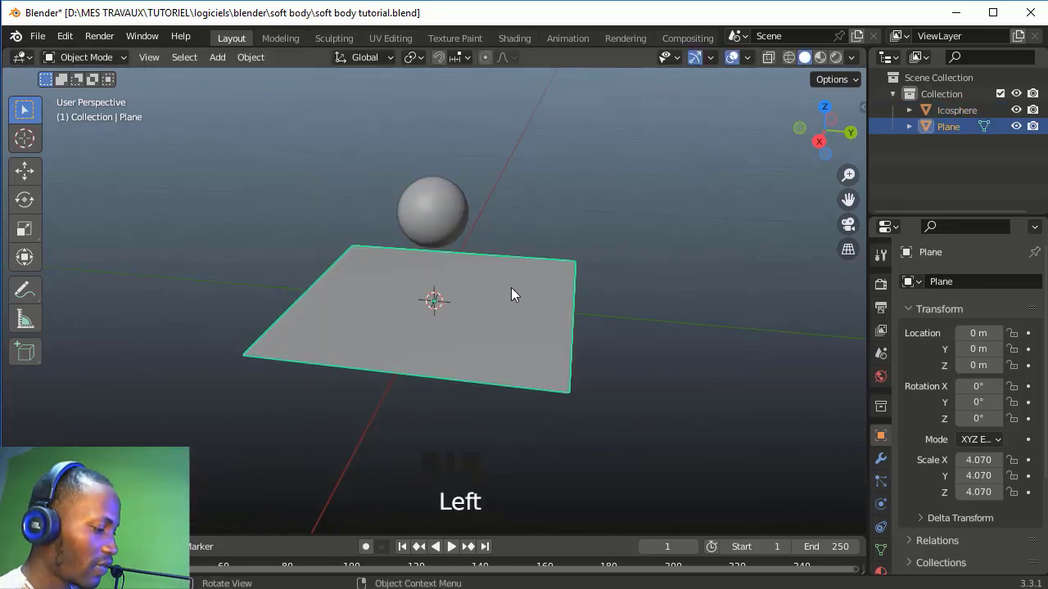
key(s)
click(547, 268)
scroll(369, 304, down, 2)
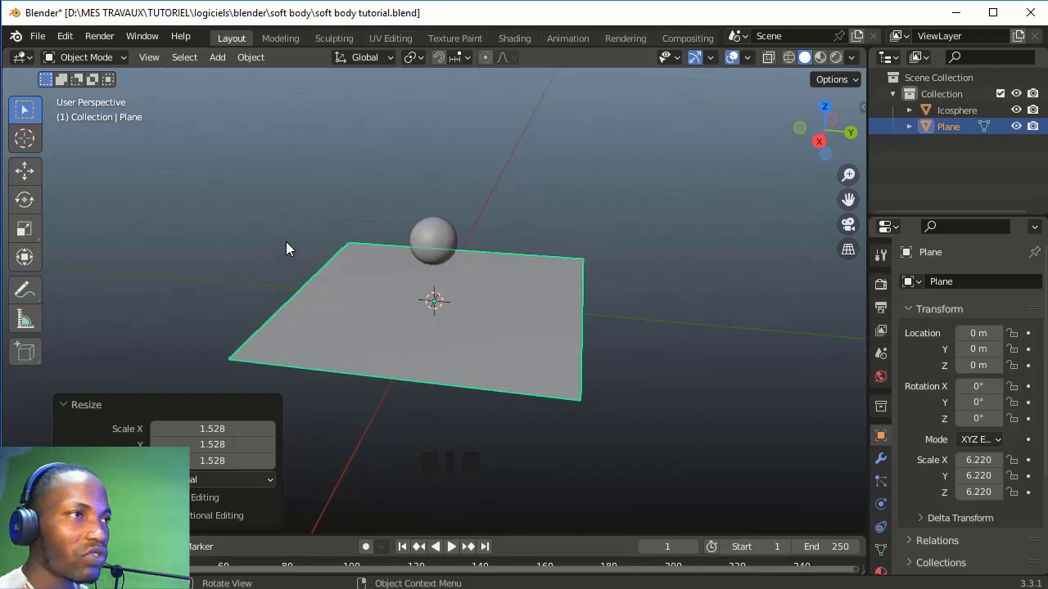
Raise the ico sphere further above the plane along the Z axis
middle_drag(274, 247, 321, 238)
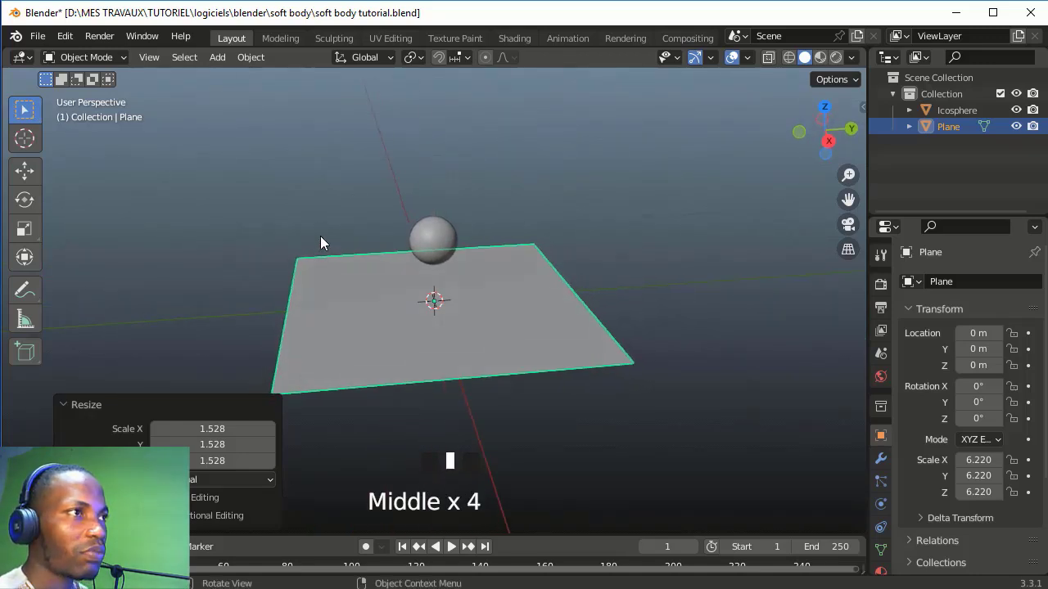
click(437, 235)
key(g)
key(z)
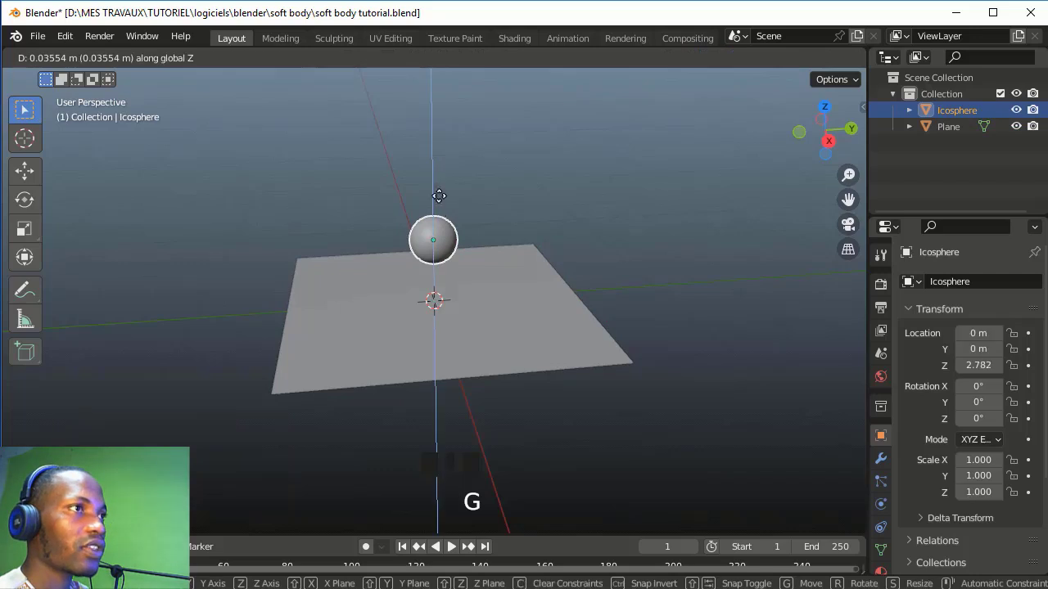
click(442, 154)
scroll(503, 229, up, 2)
middle_drag(504, 230, 488, 267)
scroll(479, 348, down, 2)
Clear the selection and play the animation to check how the sphere behaves above the plane
click(475, 342)
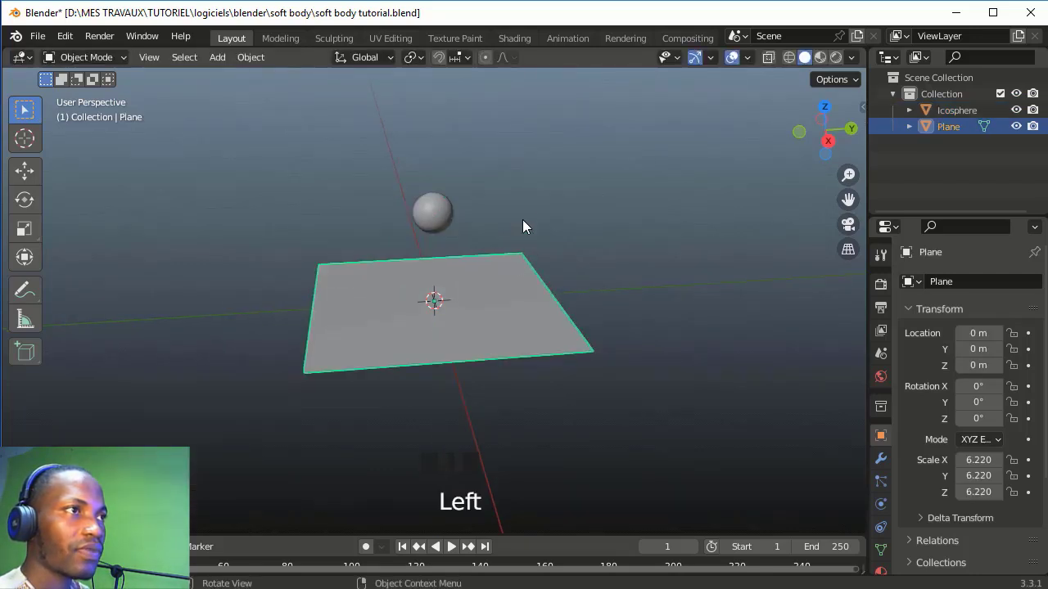
click(525, 208)
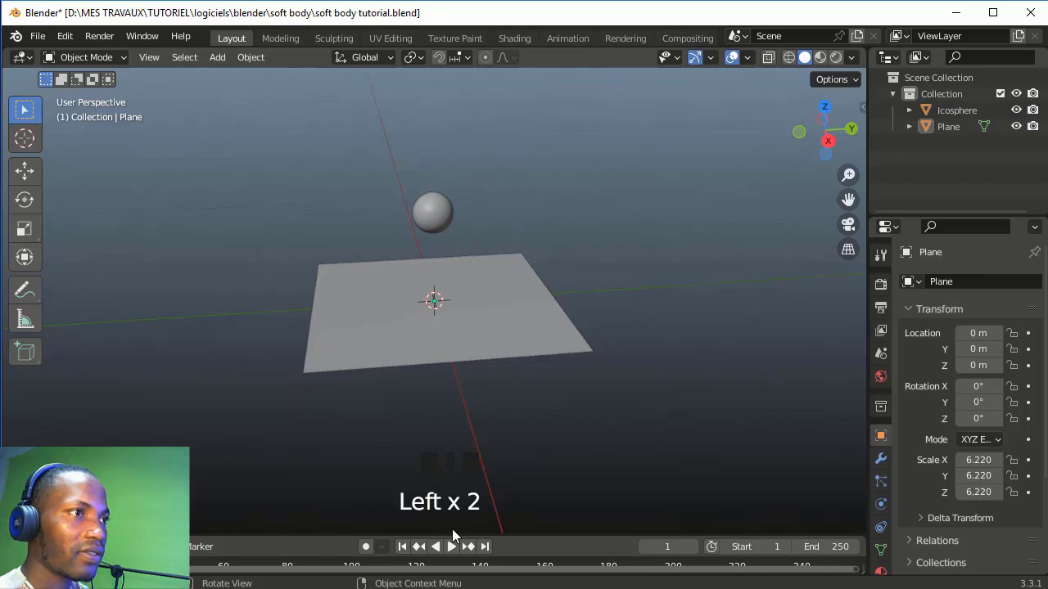
key(space)
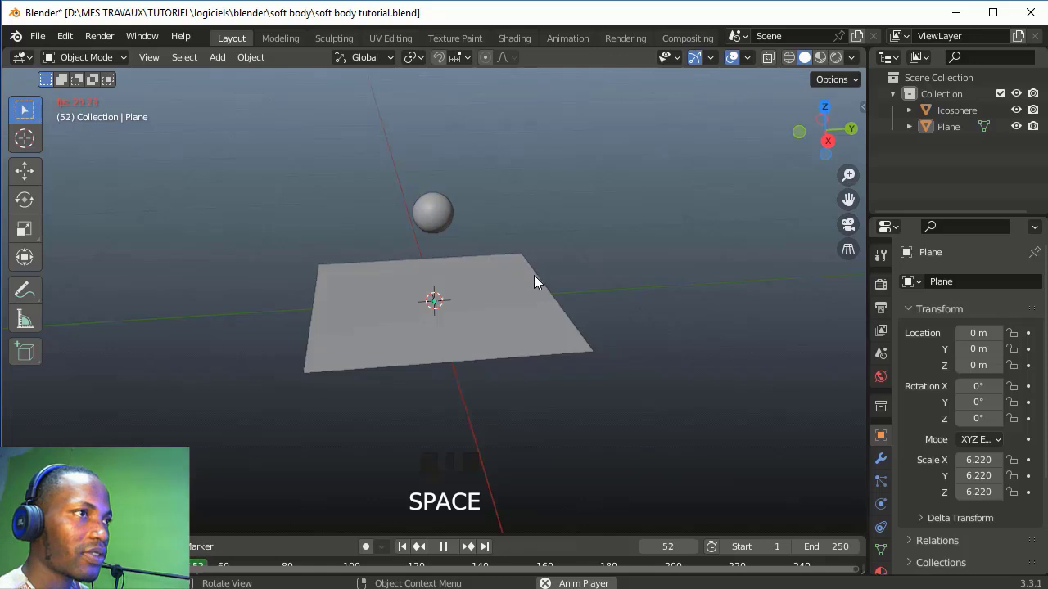
Stop the animation playback and save the file
key(space)
key(ctrl+s)
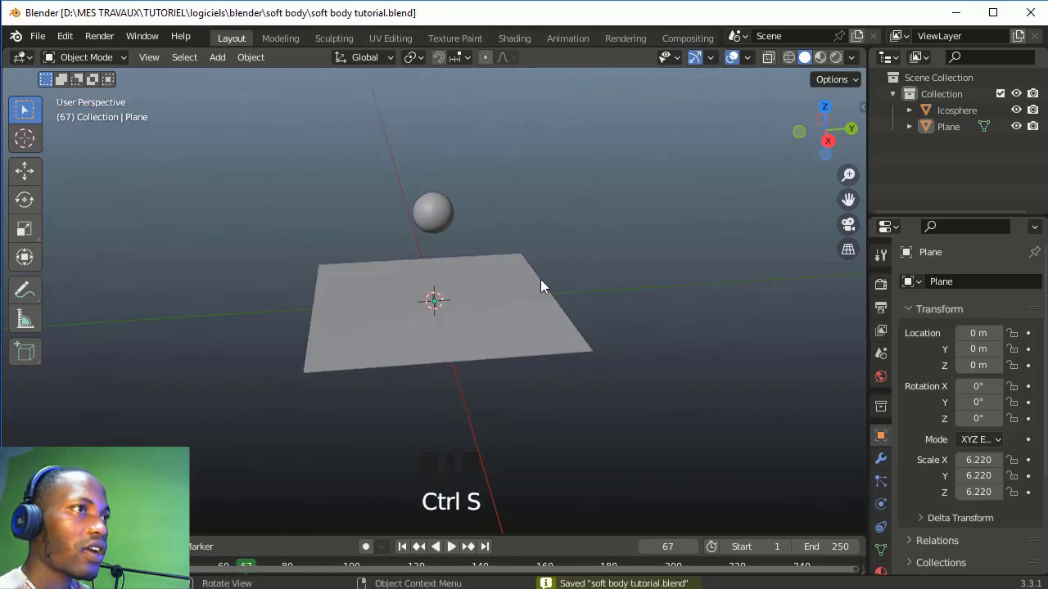
Add Soft Body physics to the ico sphere
click(437, 211)
click(520, 339)
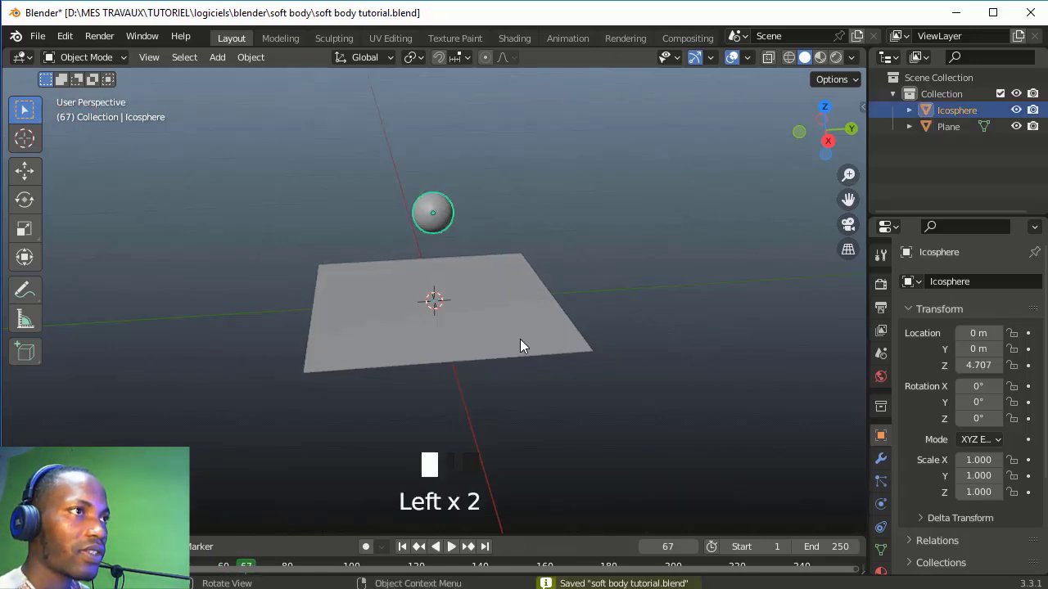
middle_drag(585, 216, 538, 224)
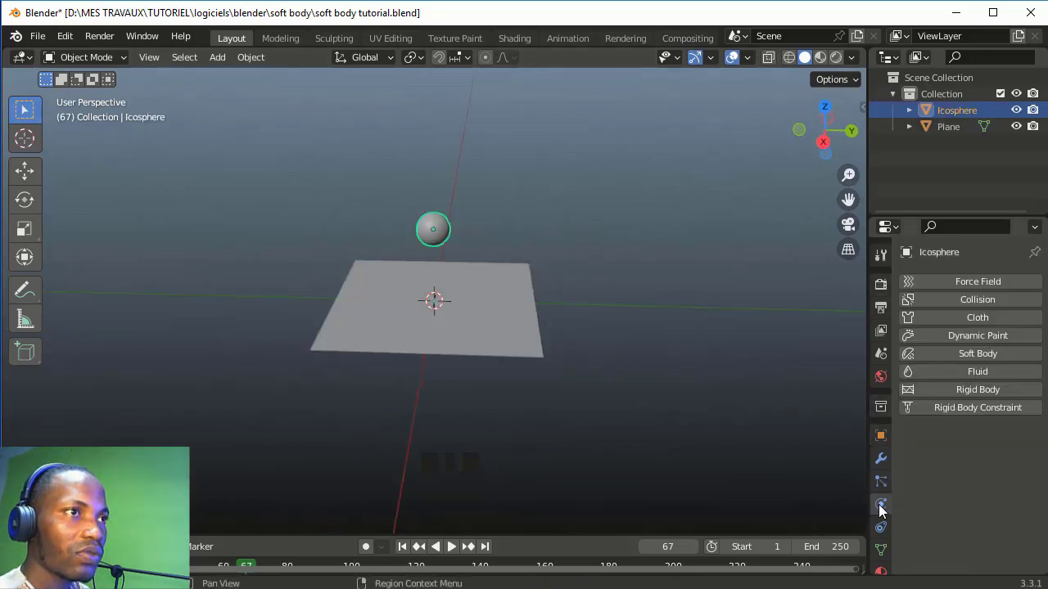
click(879, 503)
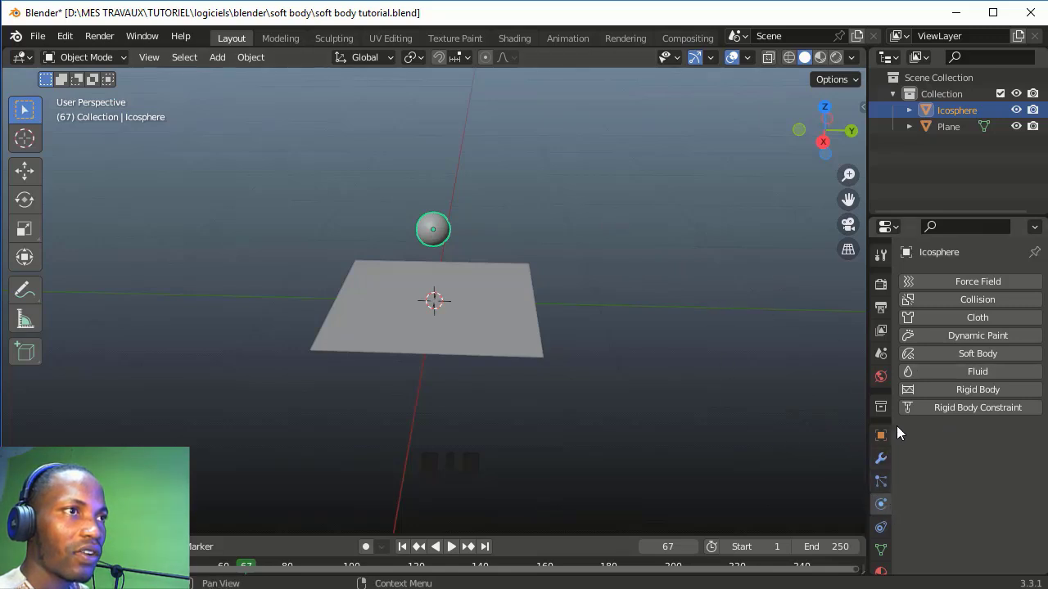
click(880, 457)
click(936, 282)
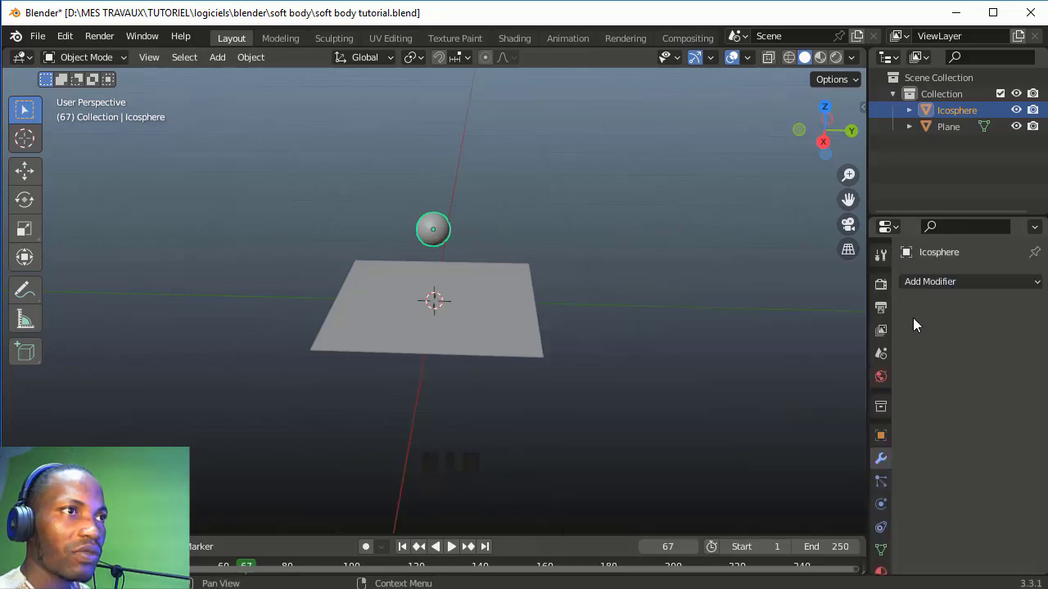
click(882, 505)
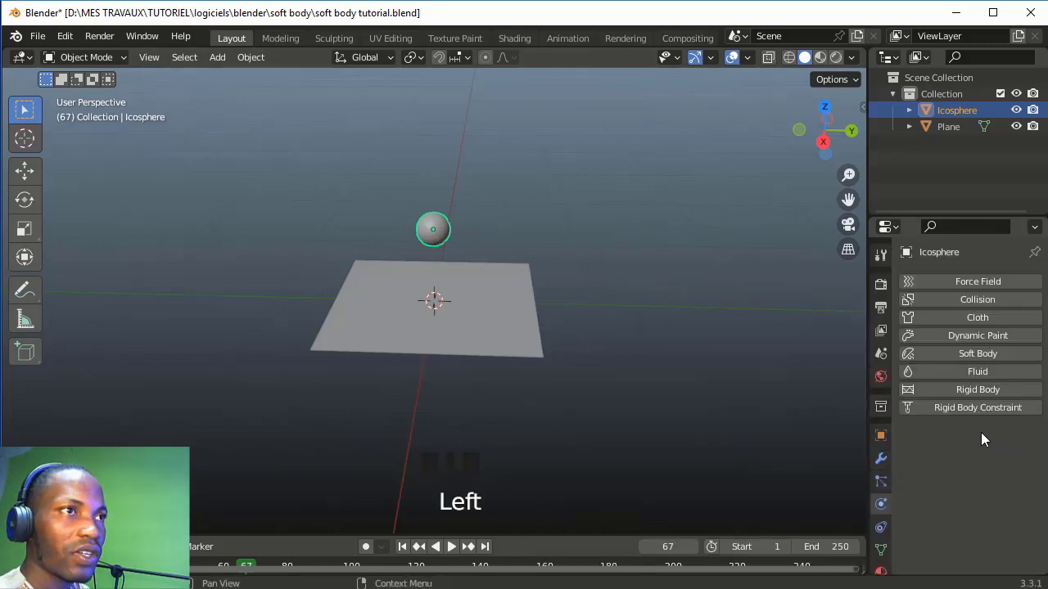
click(974, 355)
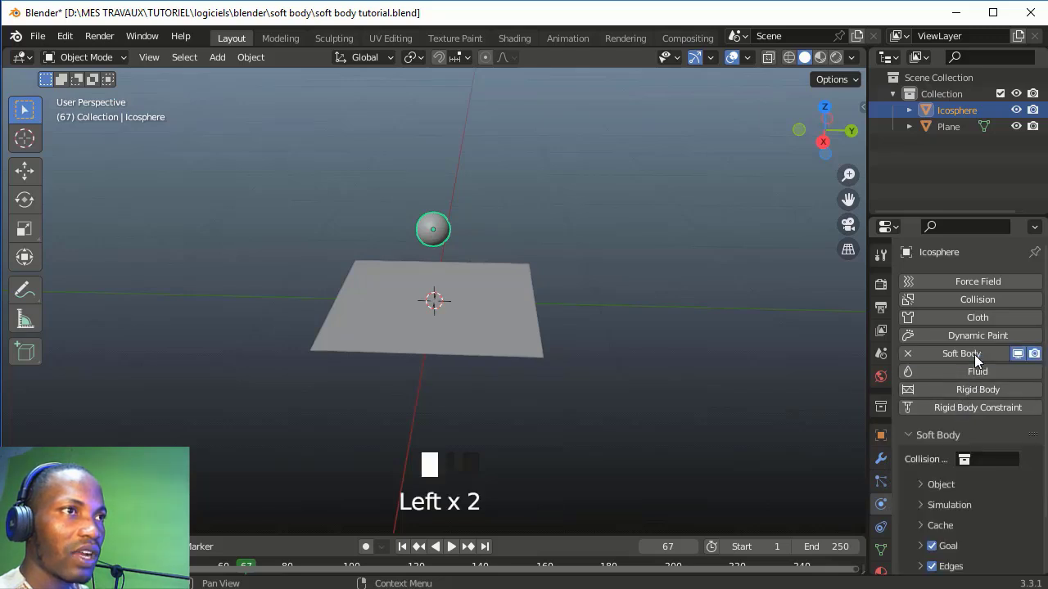
Add Collision physics to the plane and play the animation to test the soft body sphere
click(483, 328)
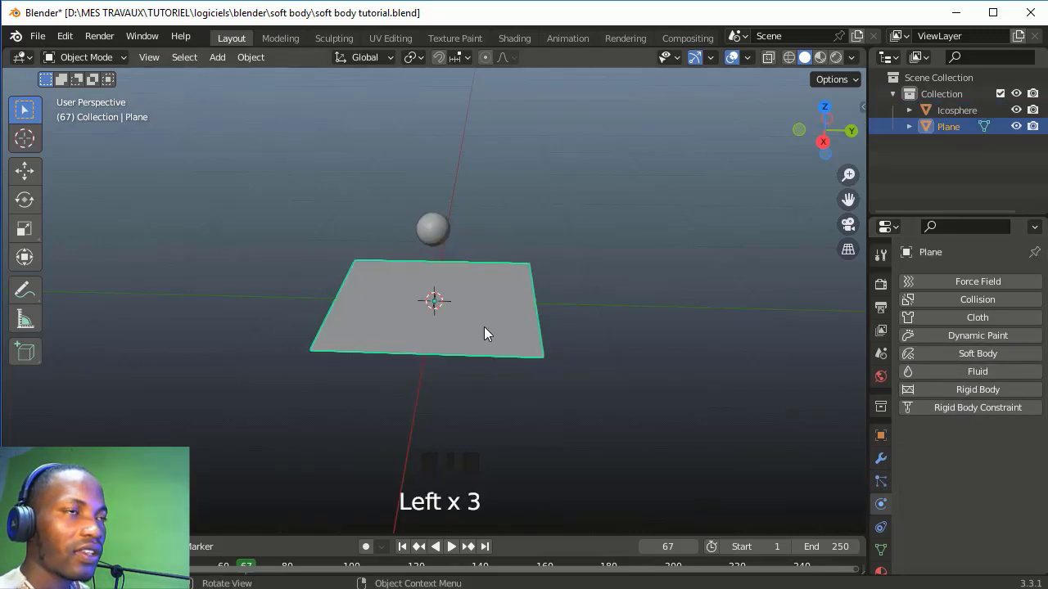
click(987, 301)
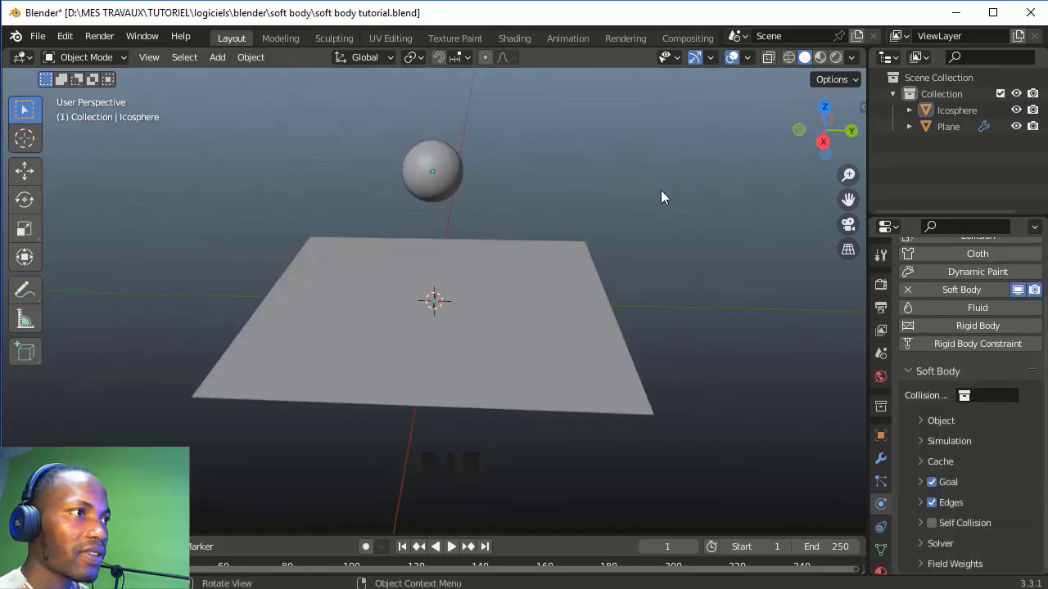
key(space)
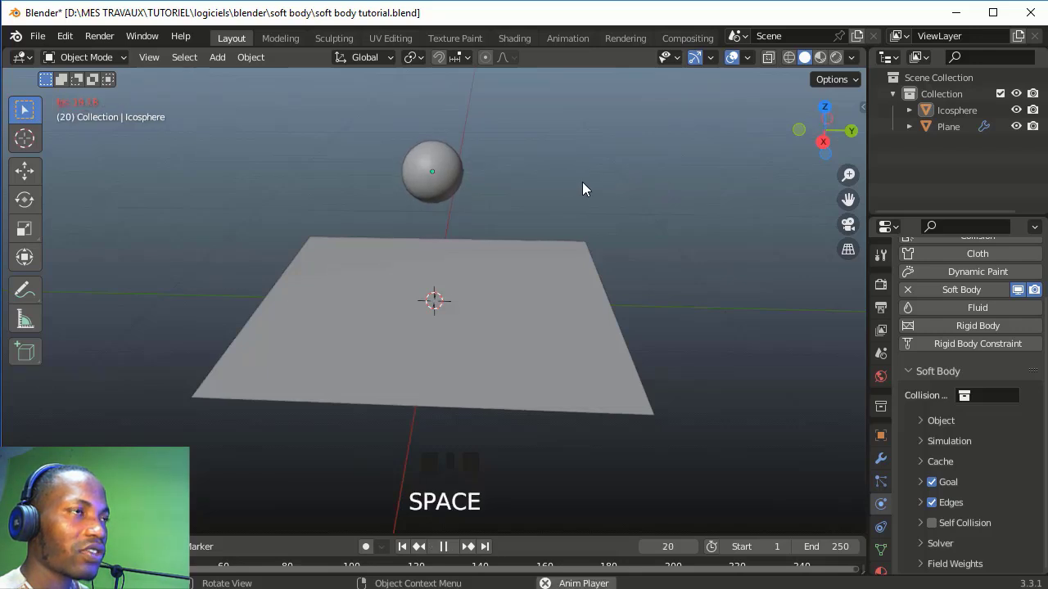
click(404, 547)
Check the scene's gravity setting and disable Goal in the ico sphere's Soft Body settings
click(423, 185)
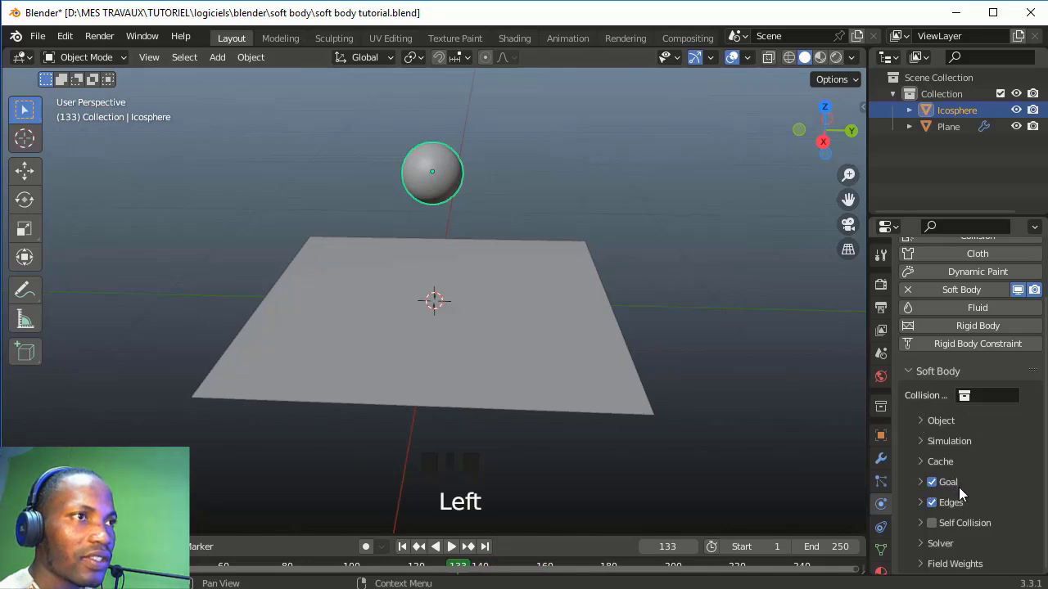
click(881, 353)
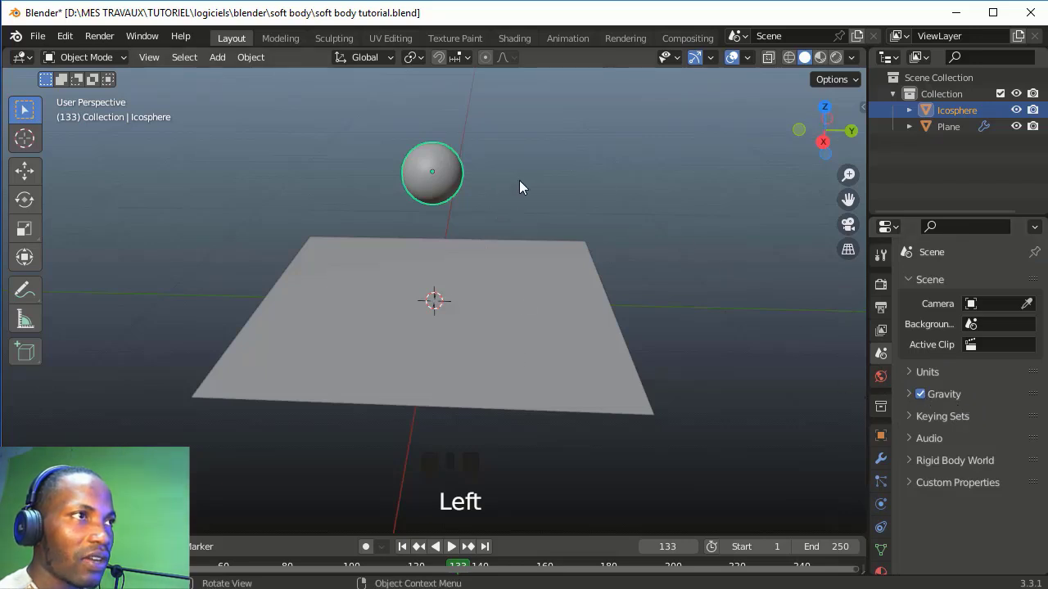
click(880, 504)
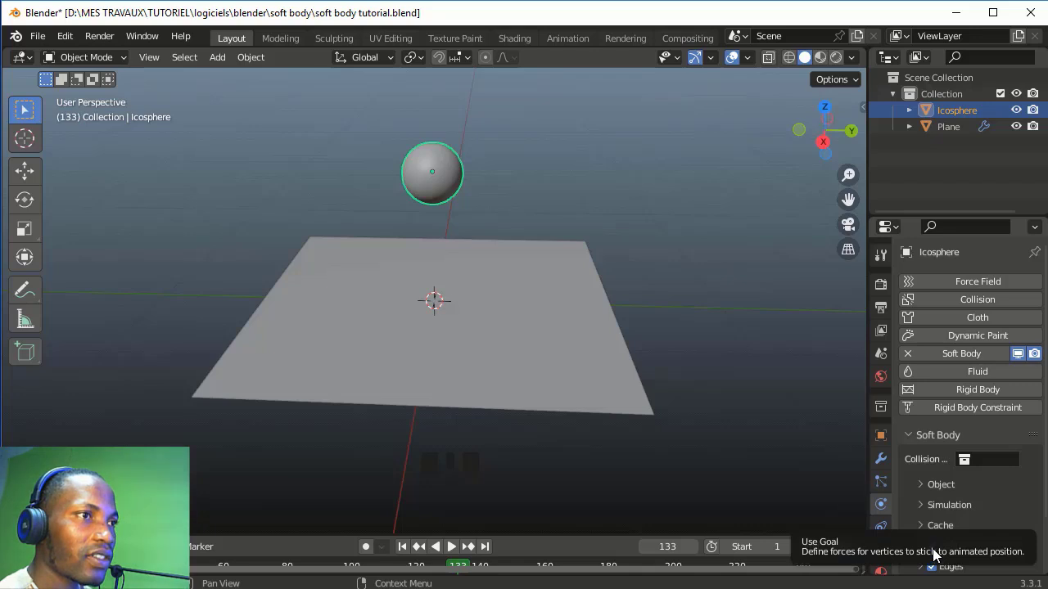
click(931, 546)
Play the simulation from the first frame and examine up close how the sphere deforms on the plane
key(shift+Left)
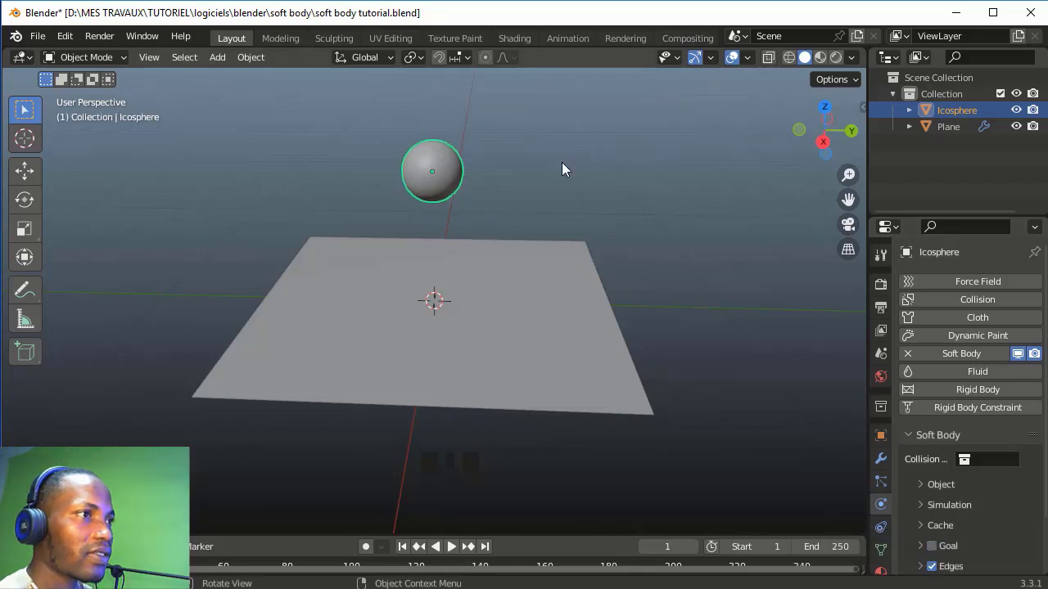
key(space)
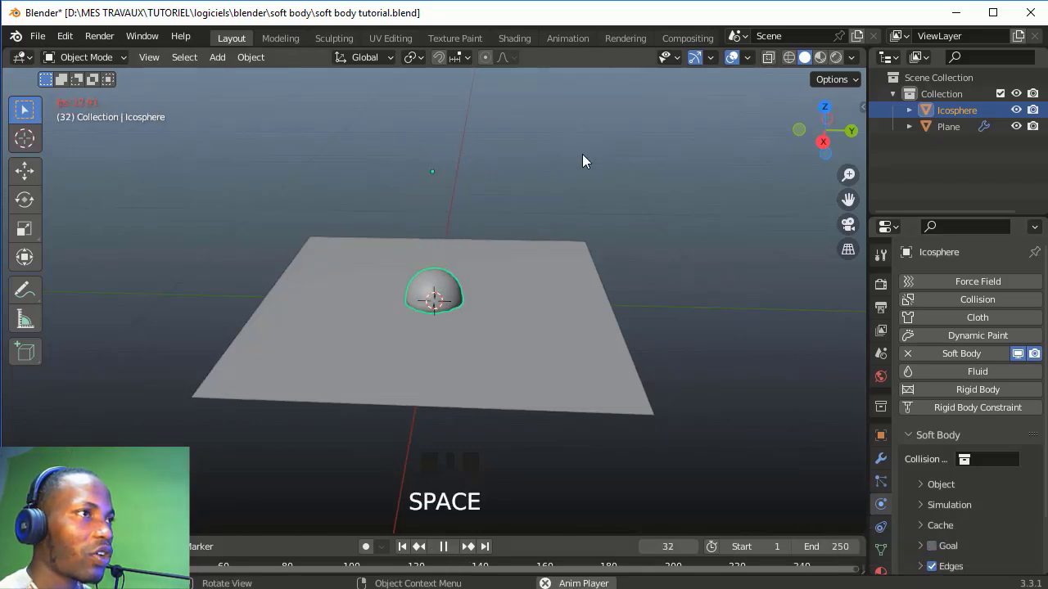
key(space)
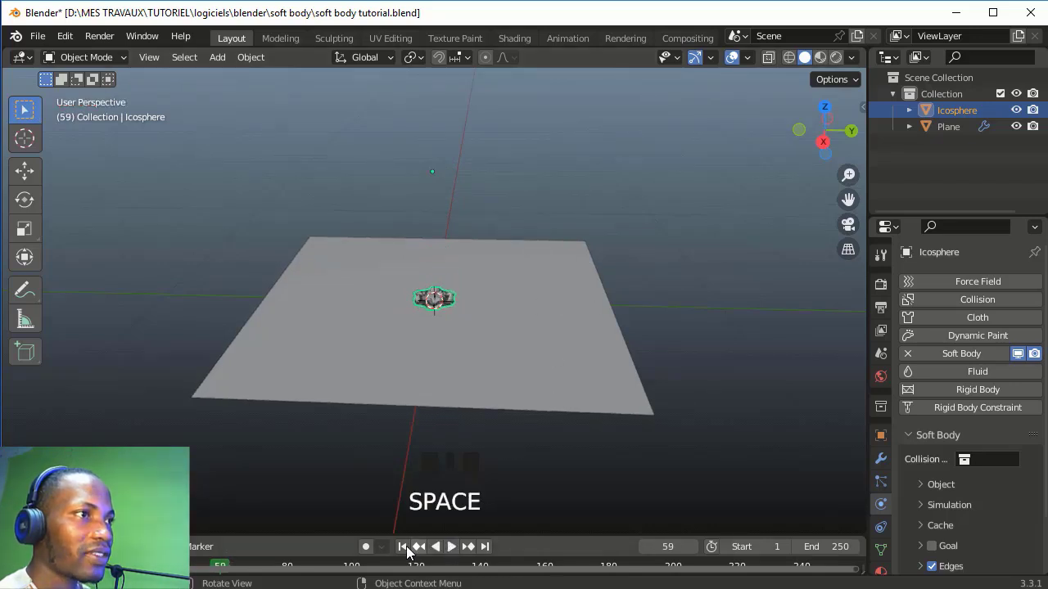
scroll(510, 299, down, 2)
scroll(507, 307, down, 2)
key(space)
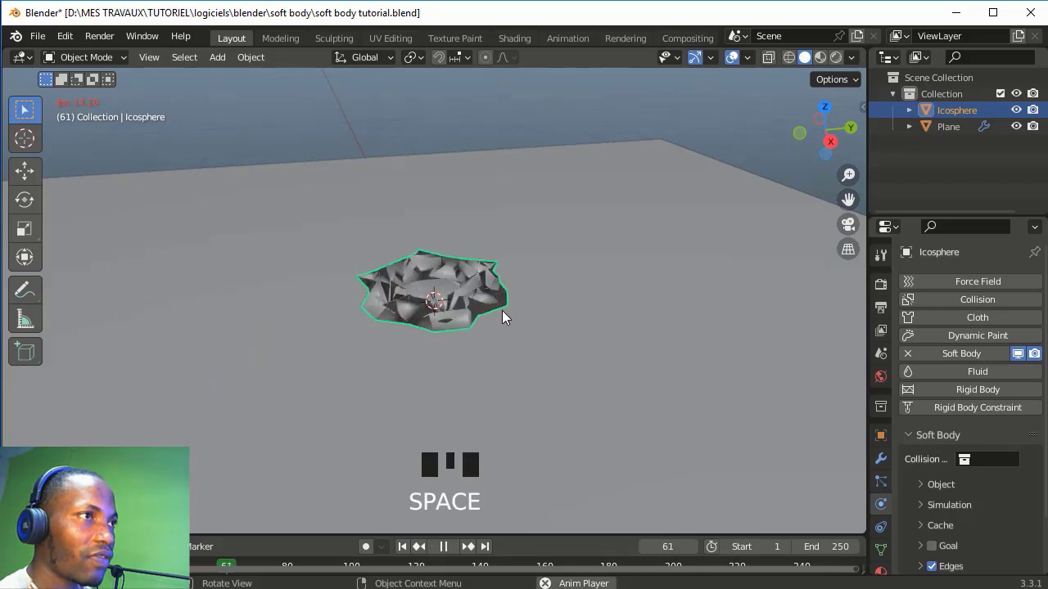
scroll(502, 310, up, 2)
scroll(500, 305, up, 2)
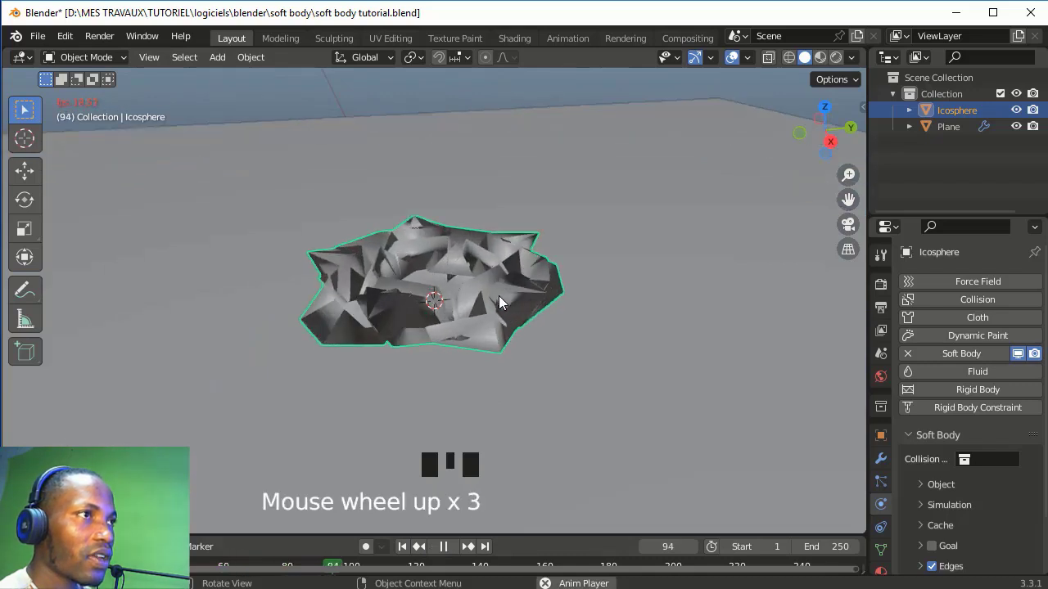
key(space)
mouse_move(489, 284)
middle_down()
mouse_move(439, 277)
mouse_move(500, 300)
mouse_move(486, 271)
middle_up()
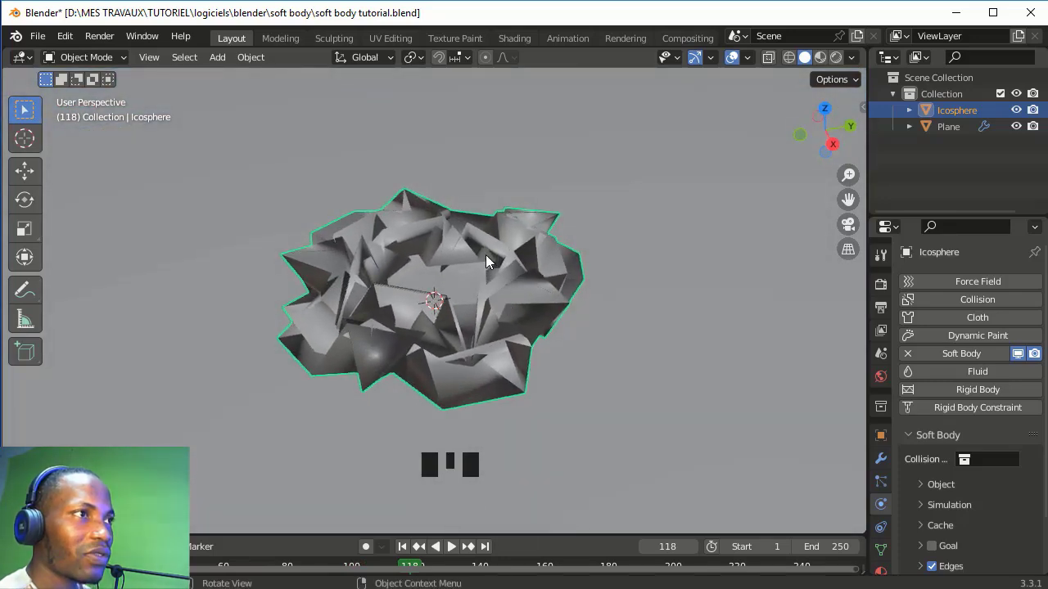
Enable Self Collision in the ico sphere's Soft Body settings
scroll(904, 478, down, 2)
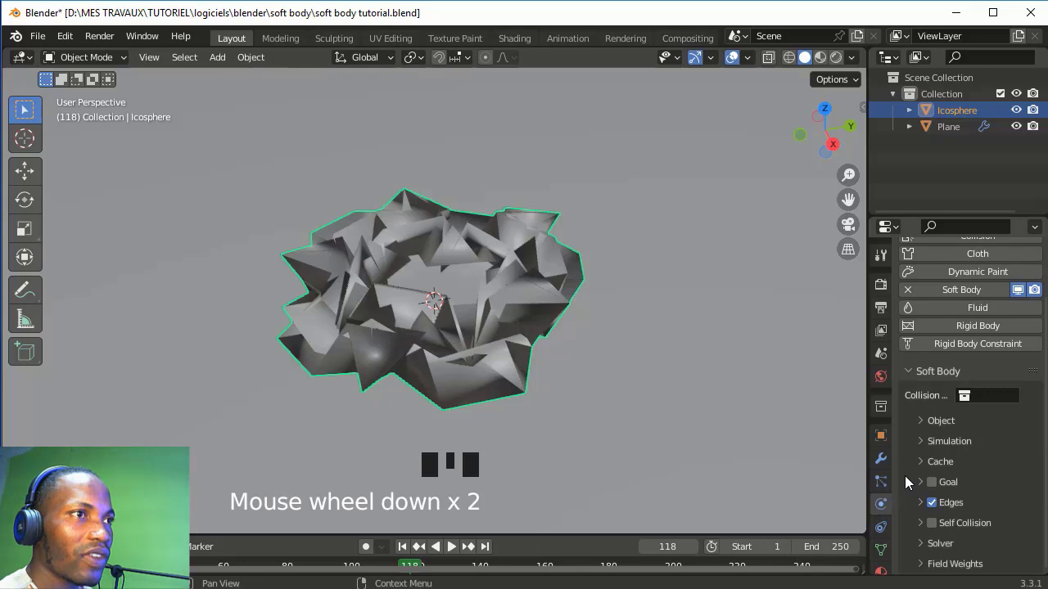
scroll(907, 470, down, 1)
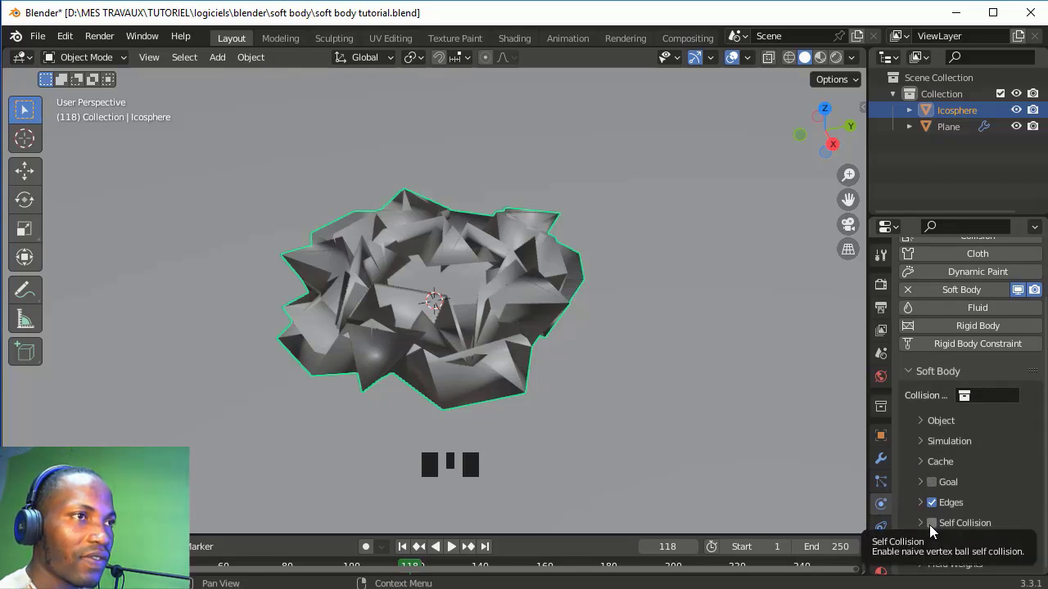
click(932, 523)
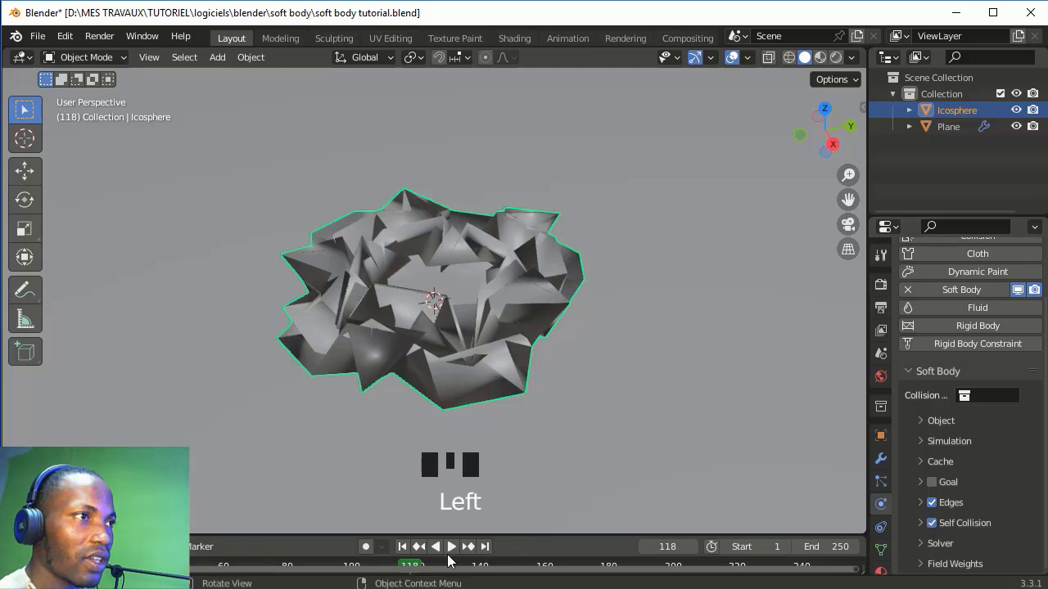
Rewind to frame 1, replay the simulation with self collision and inspect the sphere's shape where it lands on the plane
click(402, 546)
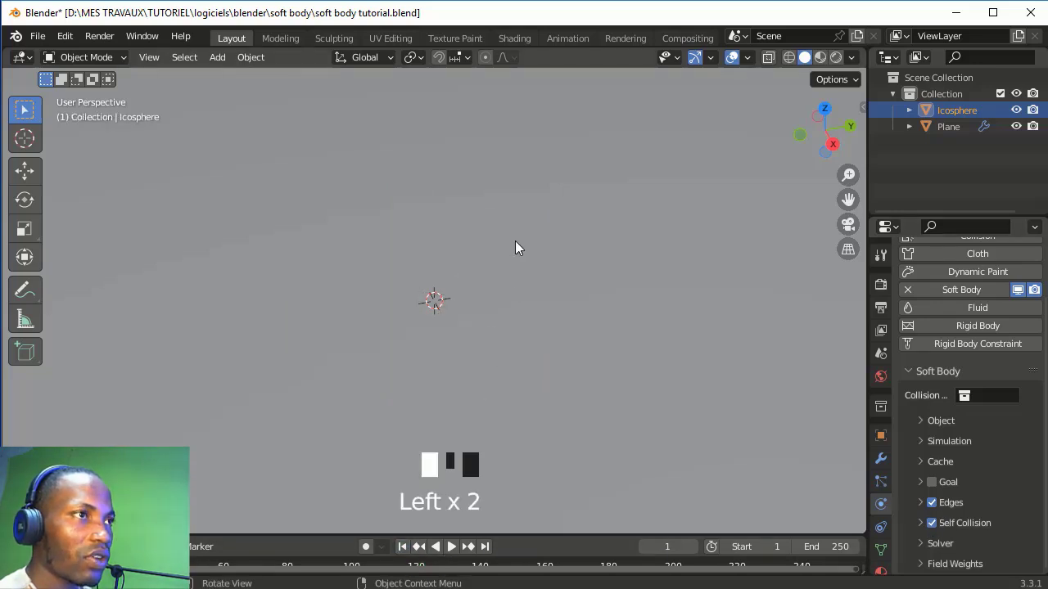
scroll(514, 249, down, 10)
key(space)
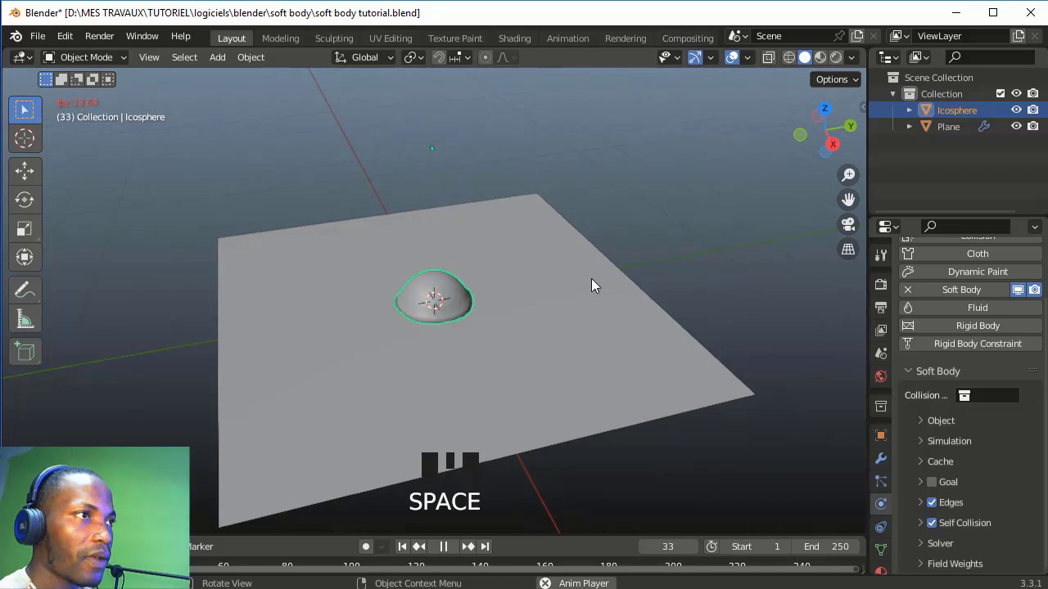
scroll(491, 303, up, 10)
key(space)
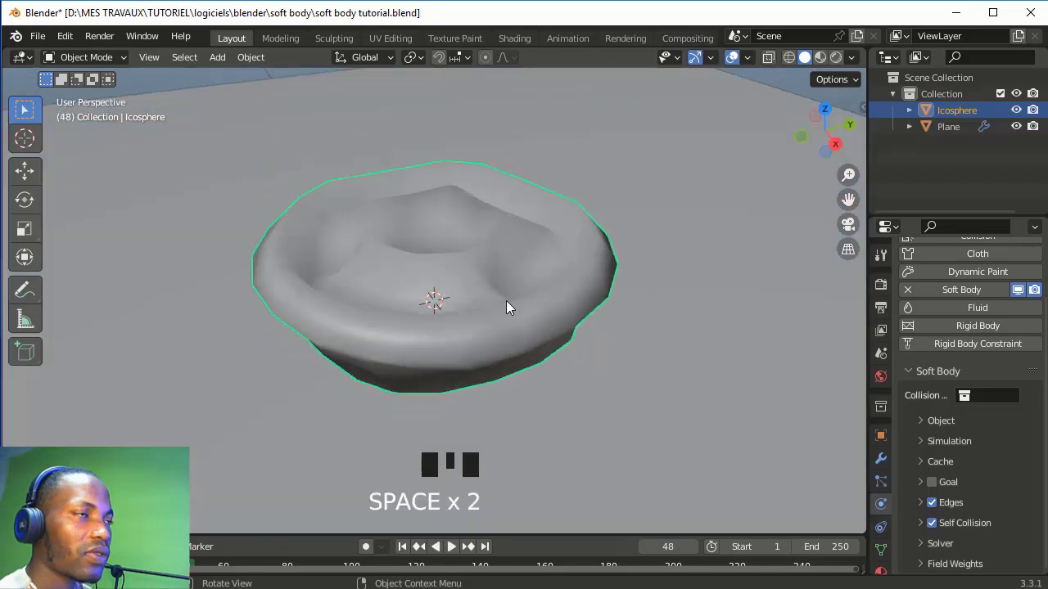
key(space)
key(space)
middle_drag(655, 292, 578, 295)
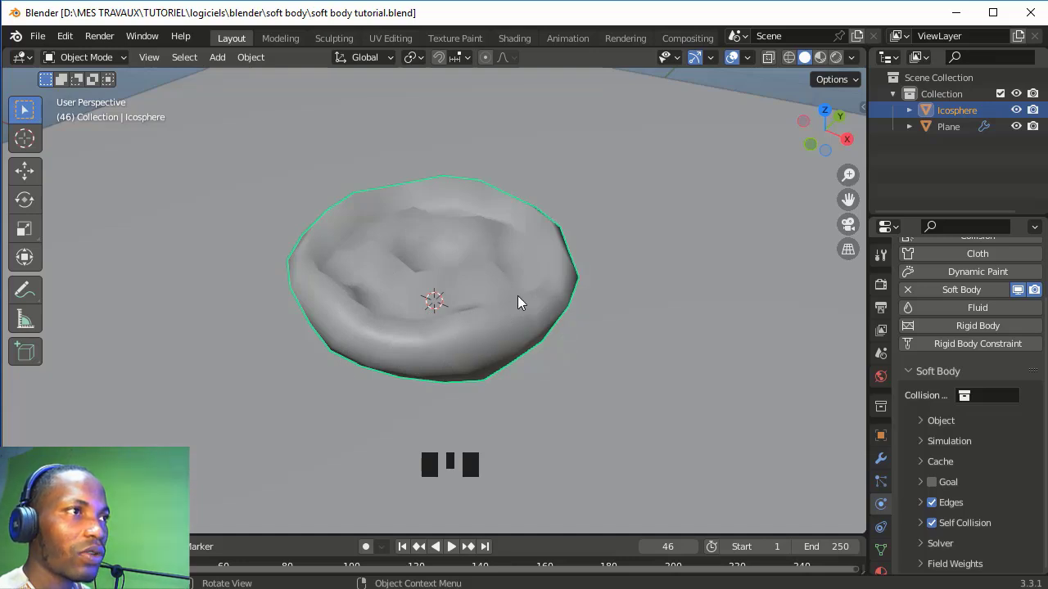
Set the Bending value of the soft body's Edges to 9
scroll(526, 281, down, 3)
scroll(525, 280, down, 2)
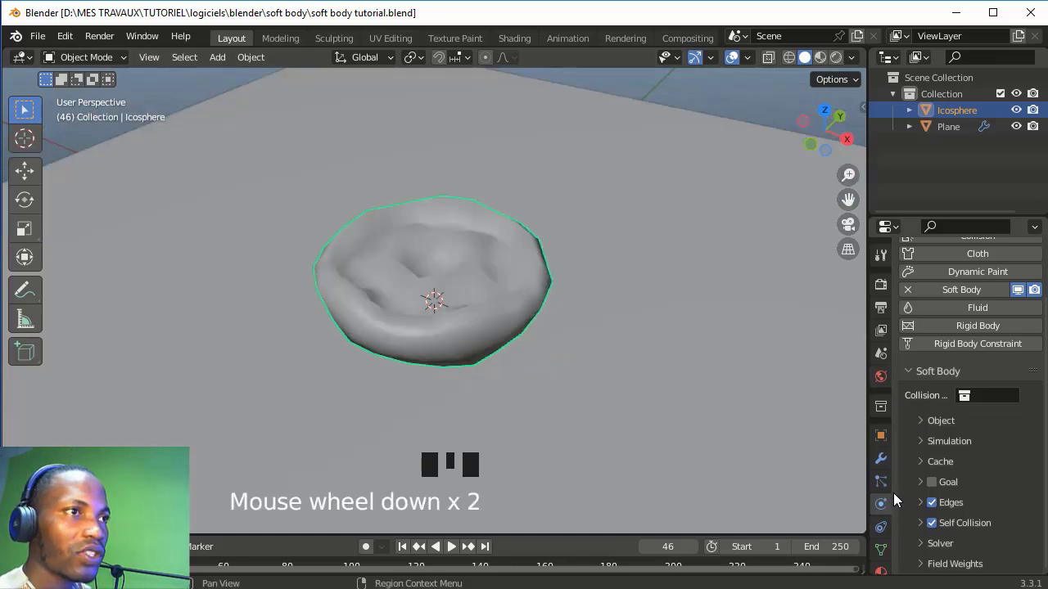
click(919, 502)
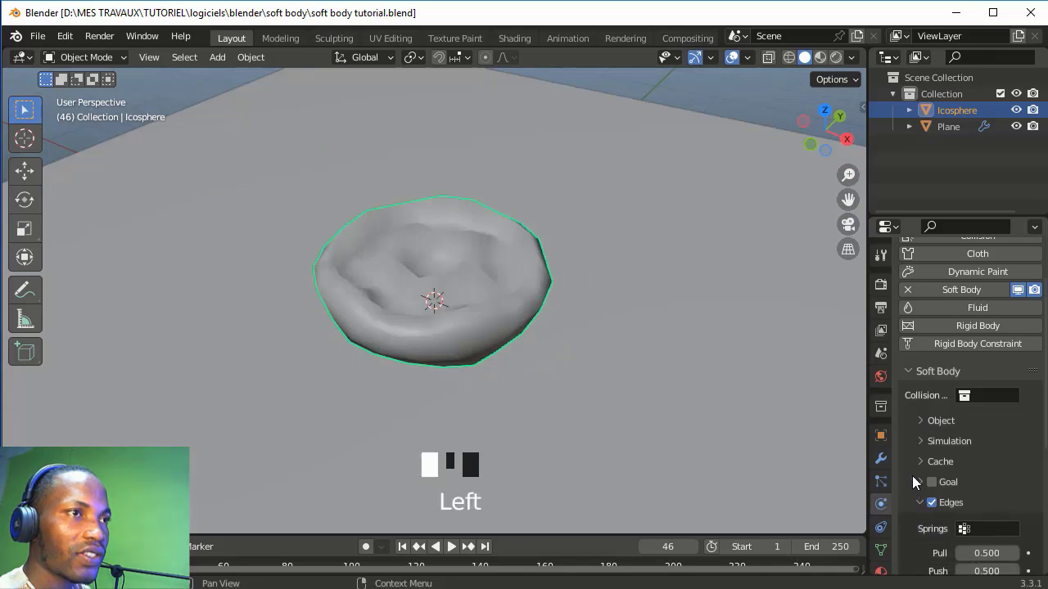
scroll(912, 476, down, 5)
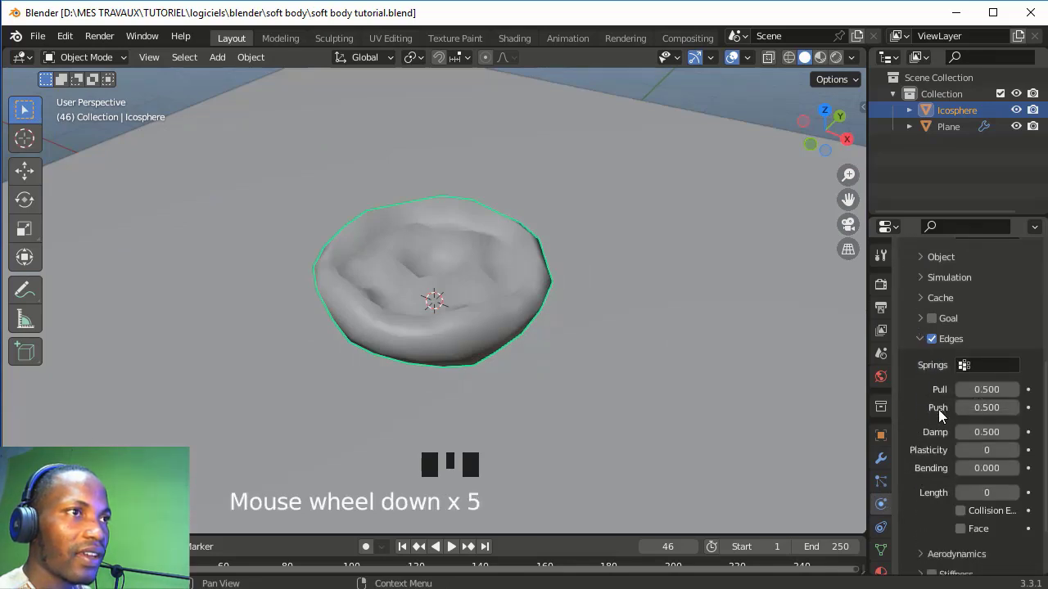
click(974, 467)
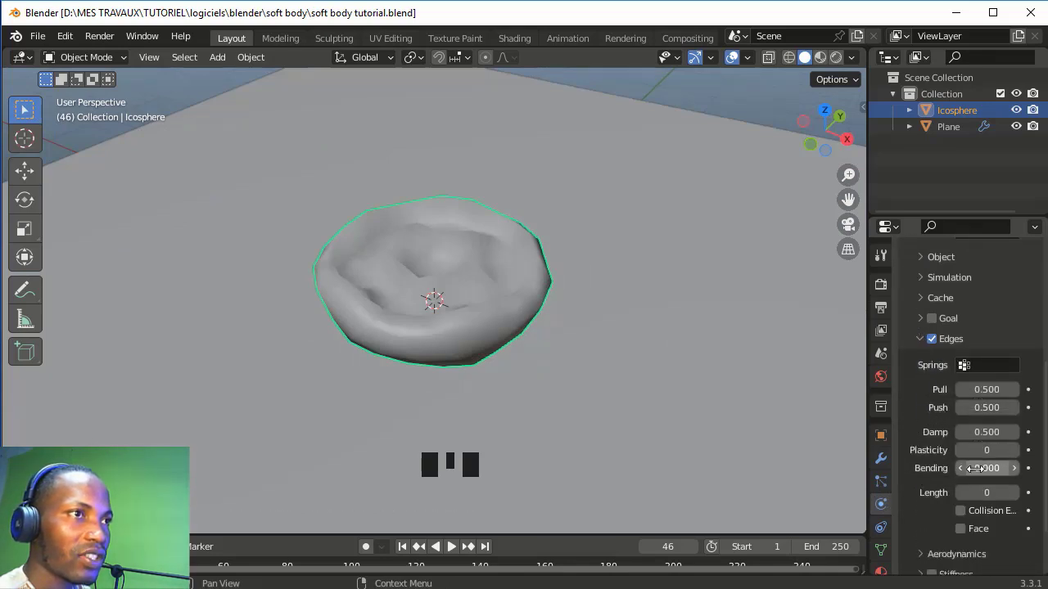
text(9)
key(Return)
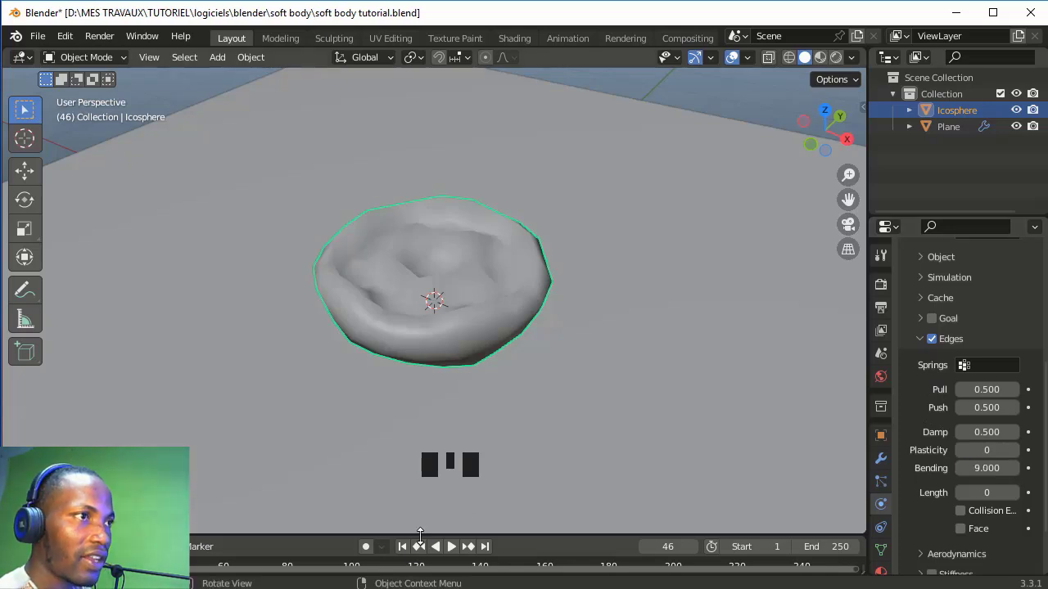
Replay the simulation from the first frame to check how the stiffer sphere lands, and save the file
click(402, 546)
scroll(353, 307, down, 6)
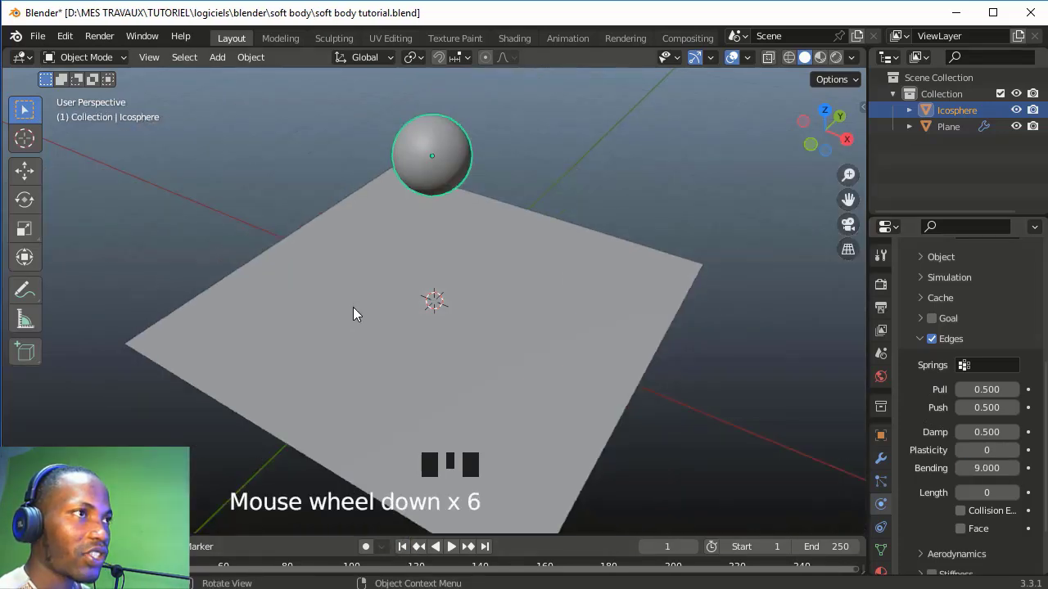
scroll(353, 308, up, 2)
key(space)
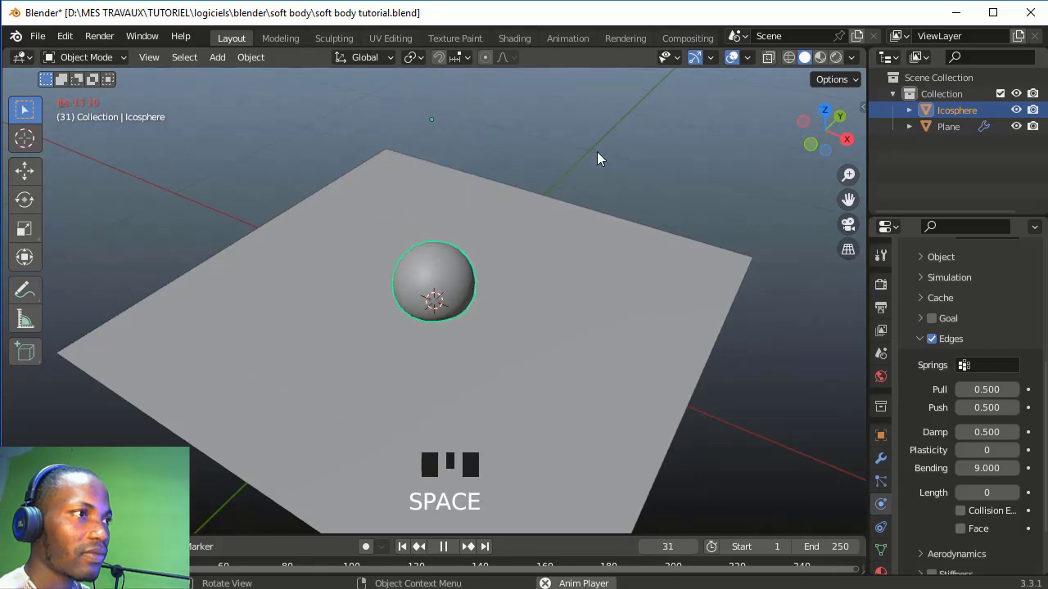
key(space)
key(space)
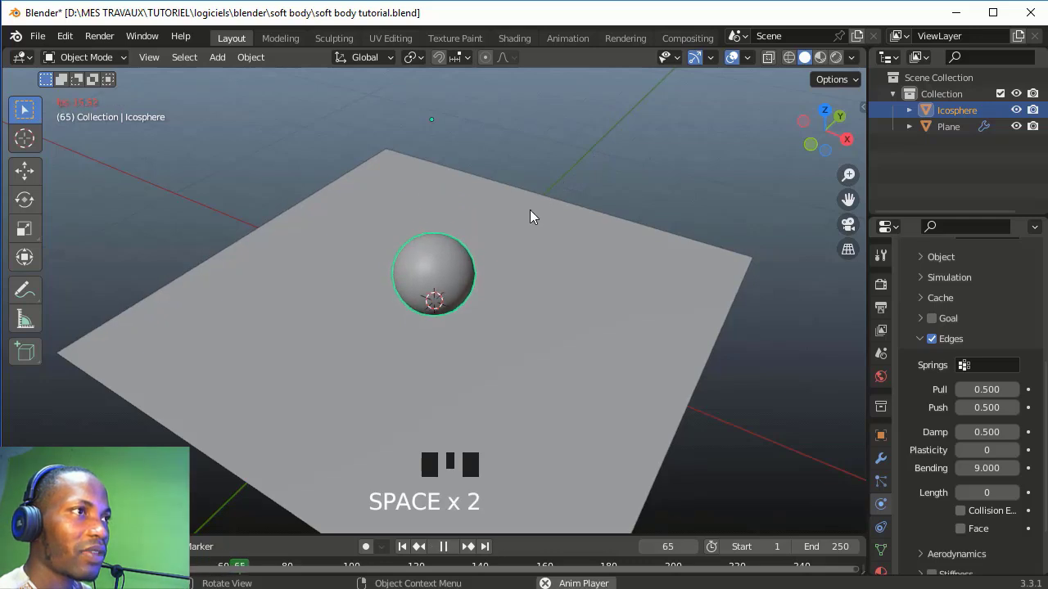
scroll(543, 187, up, 1)
key(space)
click(595, 147)
middle_drag(595, 147, 555, 217)
key(space)
key(space)
key(ctrl+s)
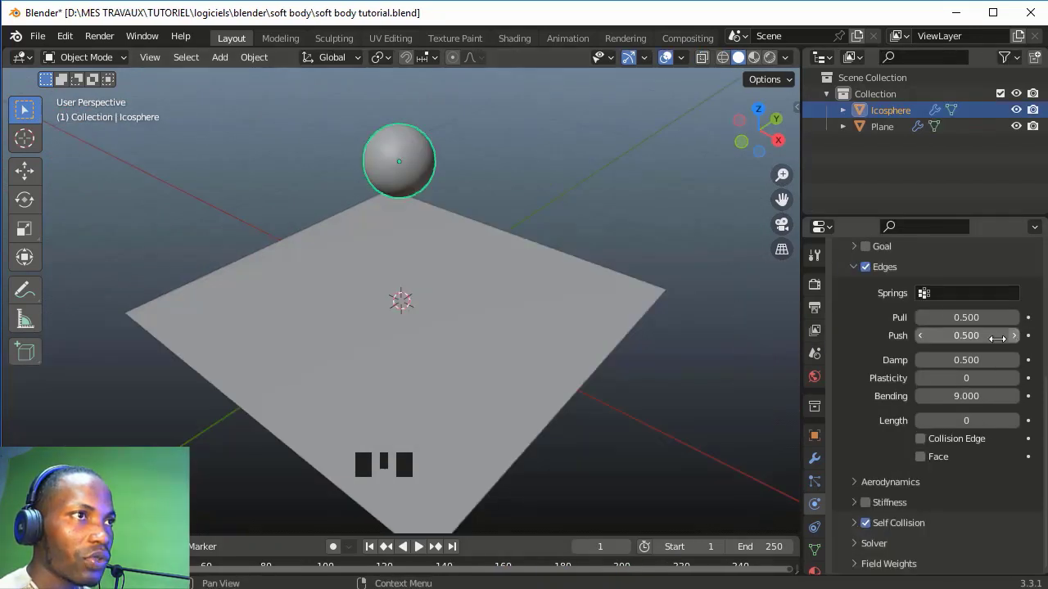
Set the Pull value of the soft body's Edges to 0.9 and play the simulation to inspect how the sphere bounces on the plane
click(966, 318)
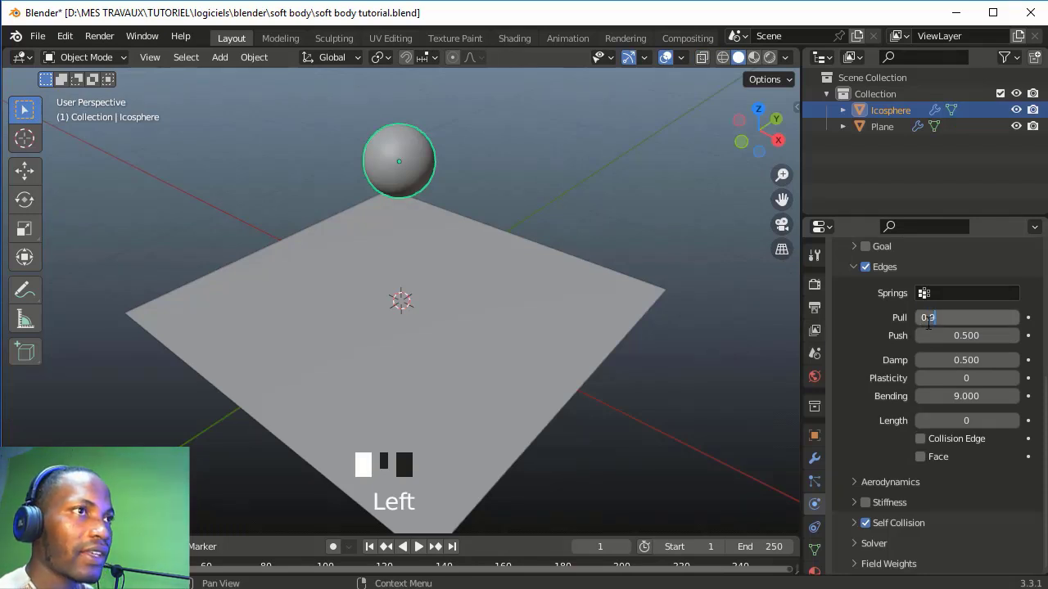
click(583, 215)
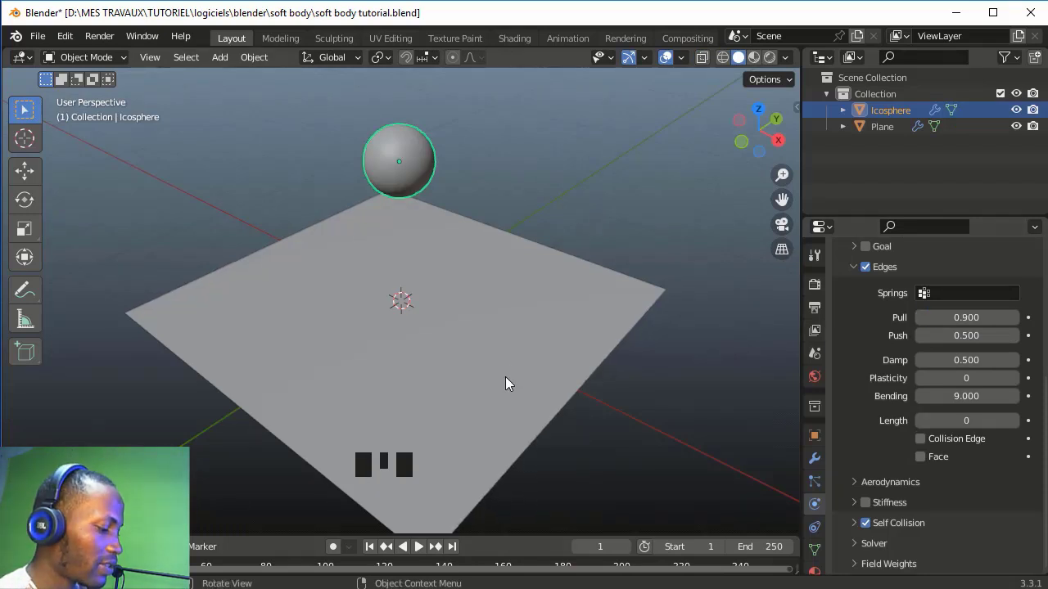
key(ctrl+space)
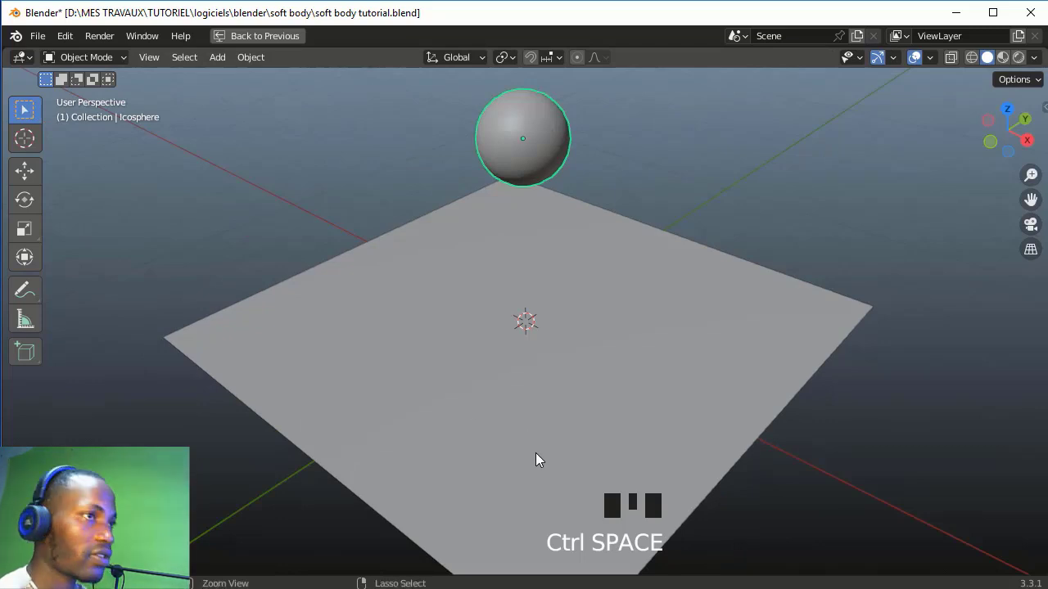
key(ctrl+space)
click(411, 546)
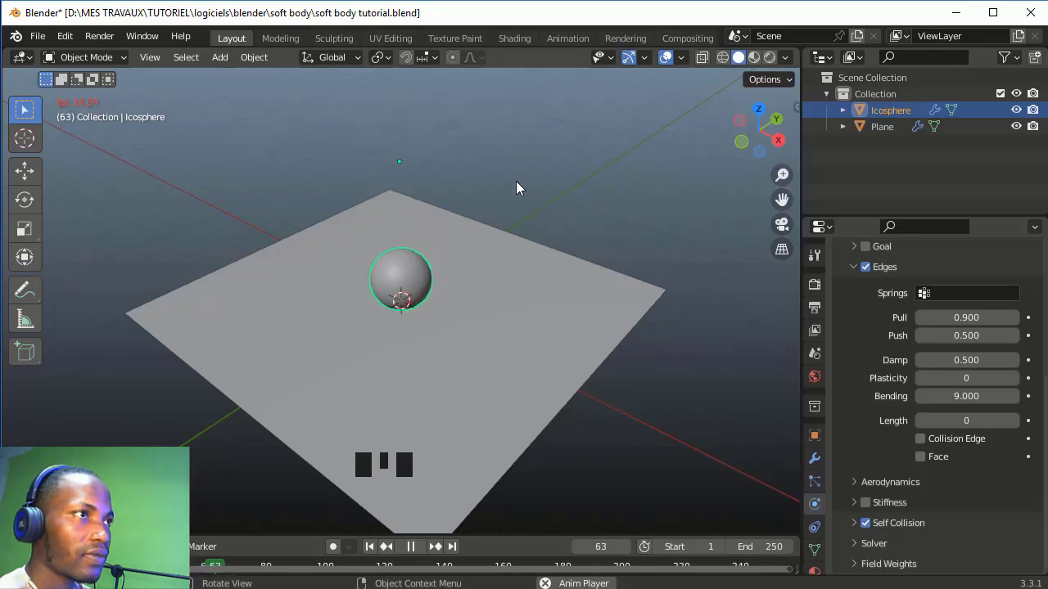
scroll(510, 192, up, 1)
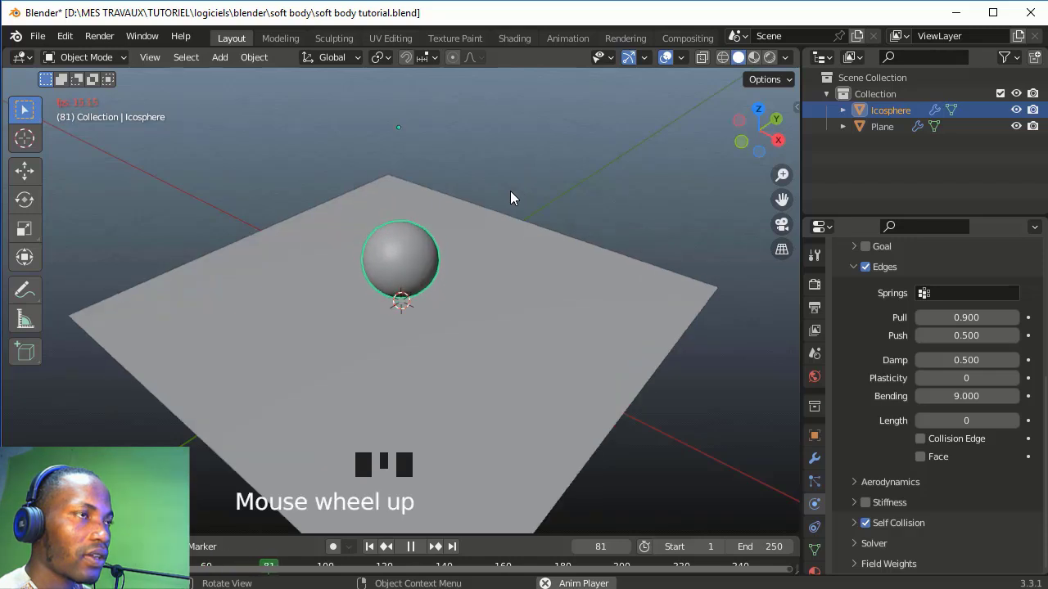
middle_drag(523, 173, 413, 190)
middle_drag(418, 188, 439, 184)
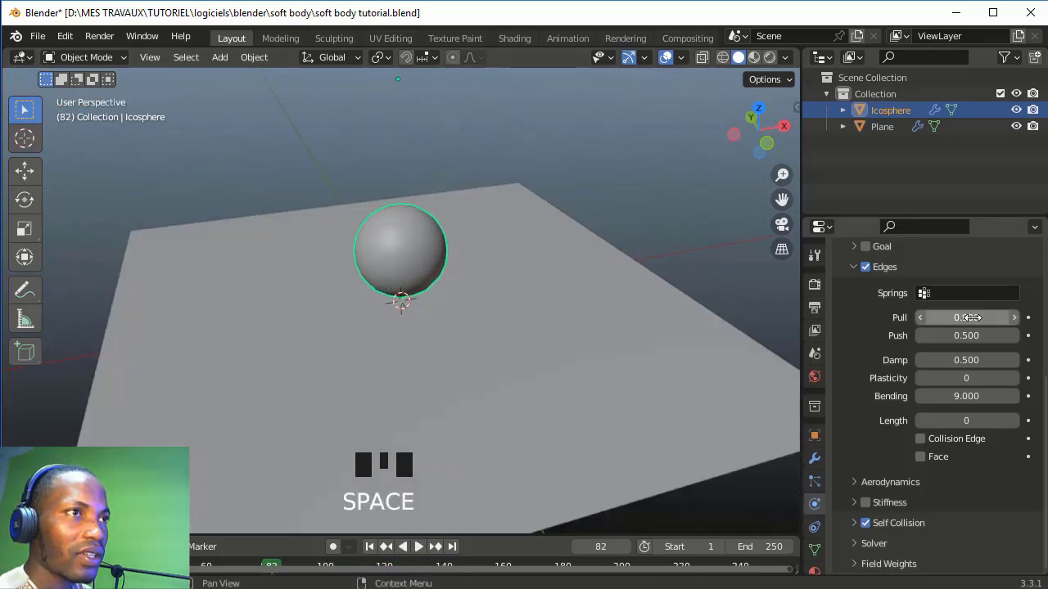
Set the Pull value of the soft body's Edges to 0.4 and replay the simulation from the first frame
drag(966, 317, 925, 318)
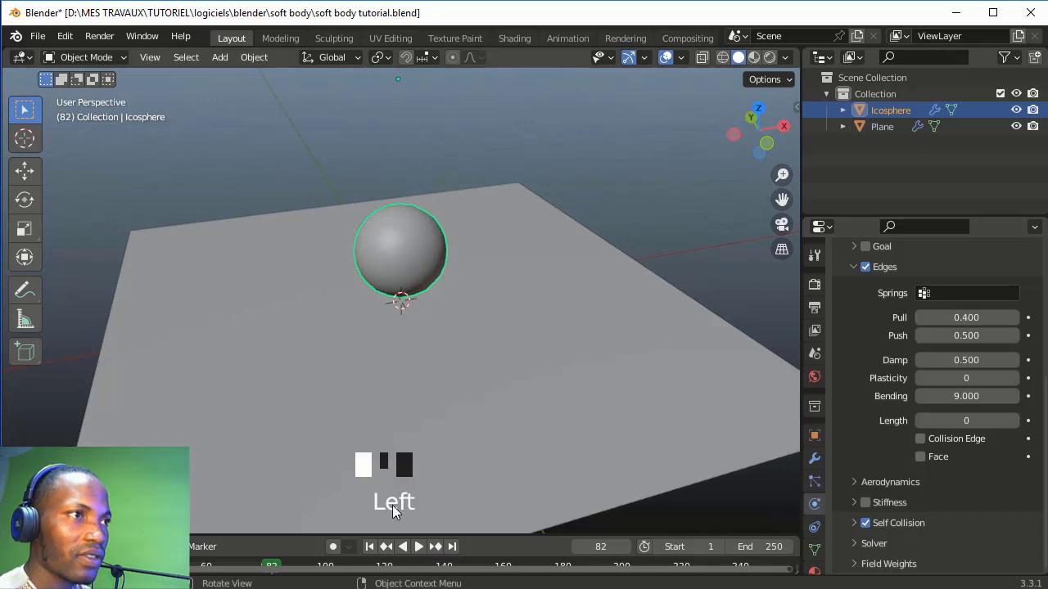
click(369, 546)
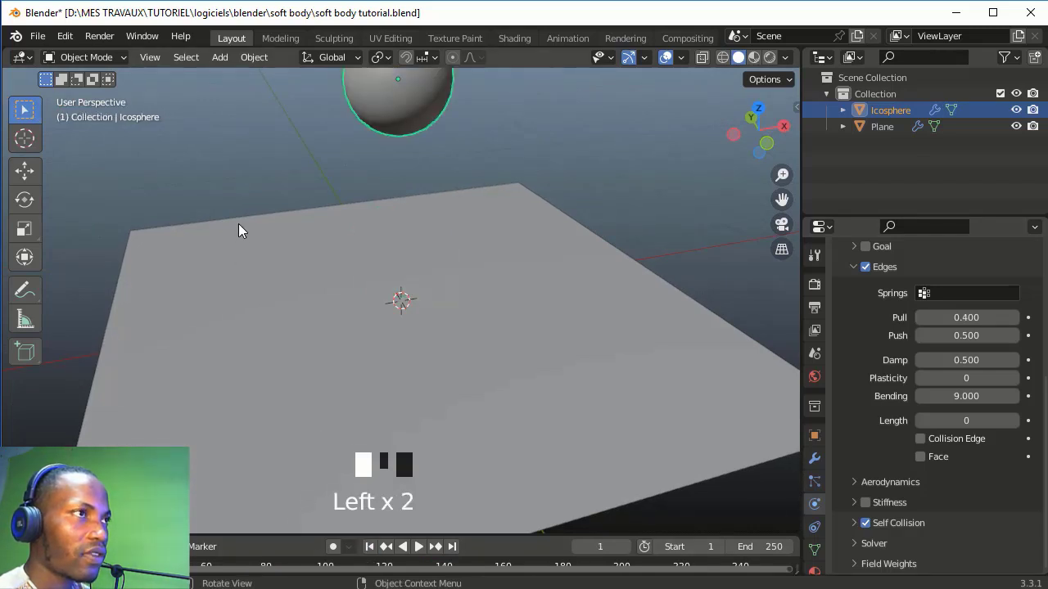
key(space)
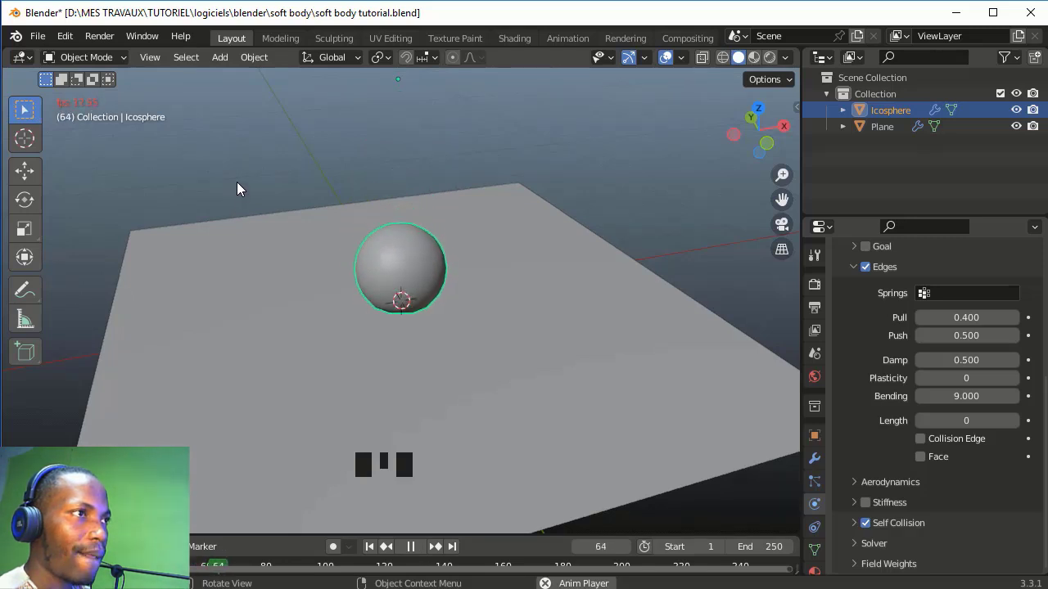
key(space)
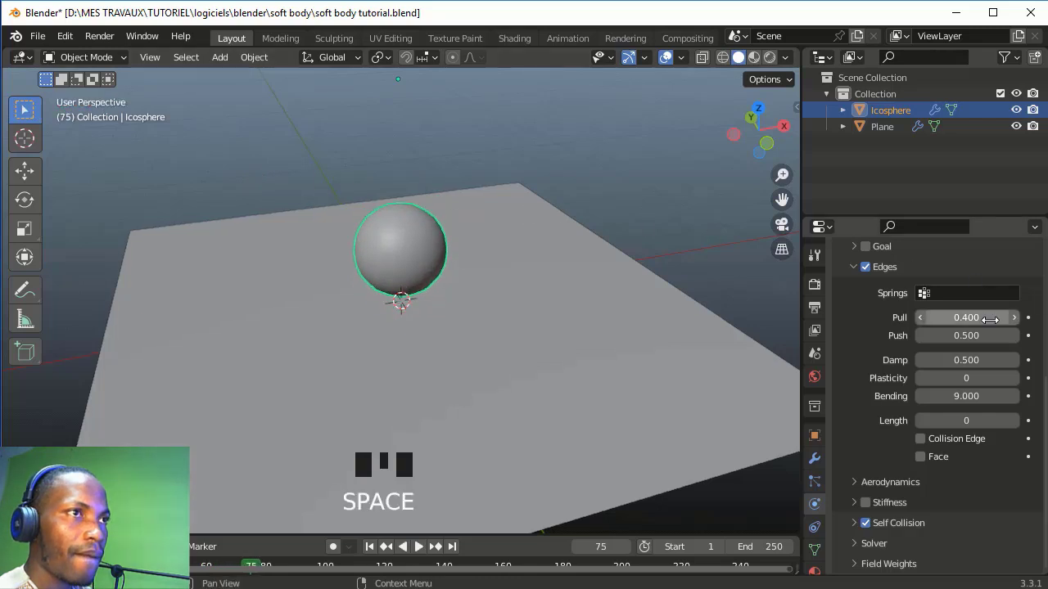
Set the Pull value of the soft body's Edges to 0.3 and restart the simulation from the first frame
click(990, 319)
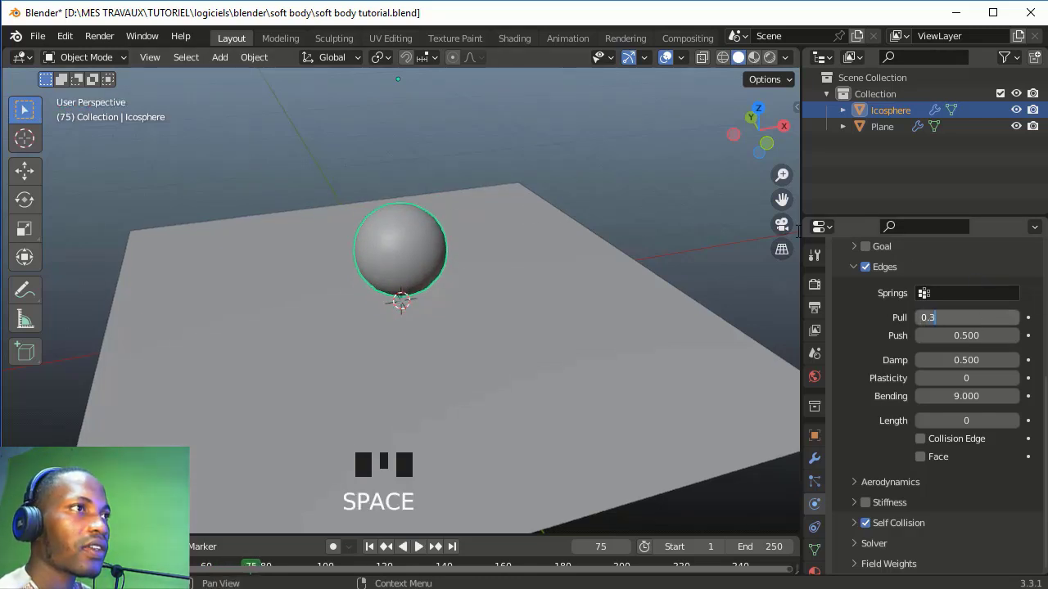
key(Return)
key(space)
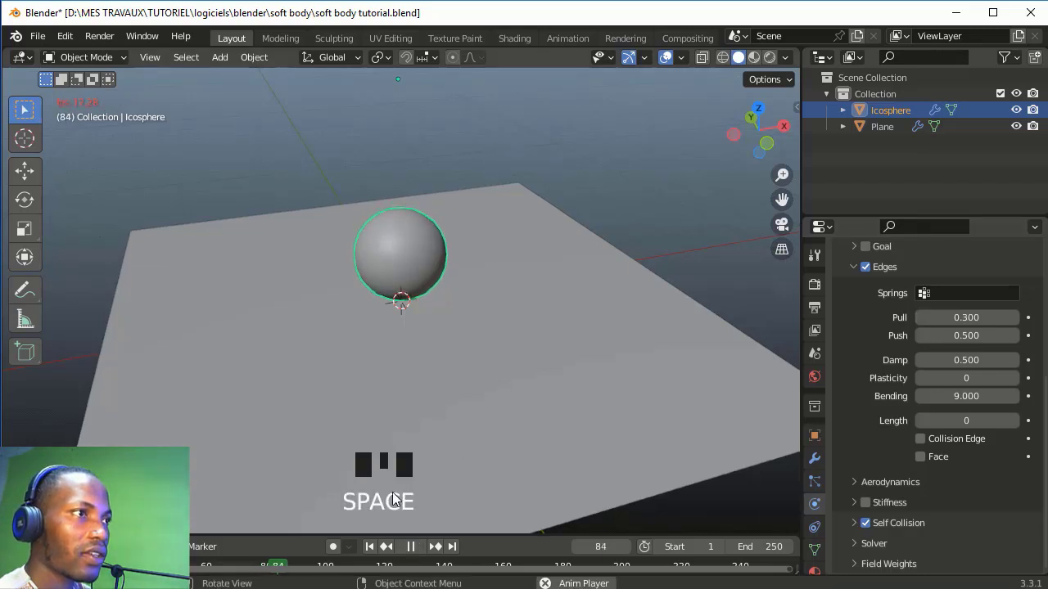
key(space)
click(367, 548)
key(space)
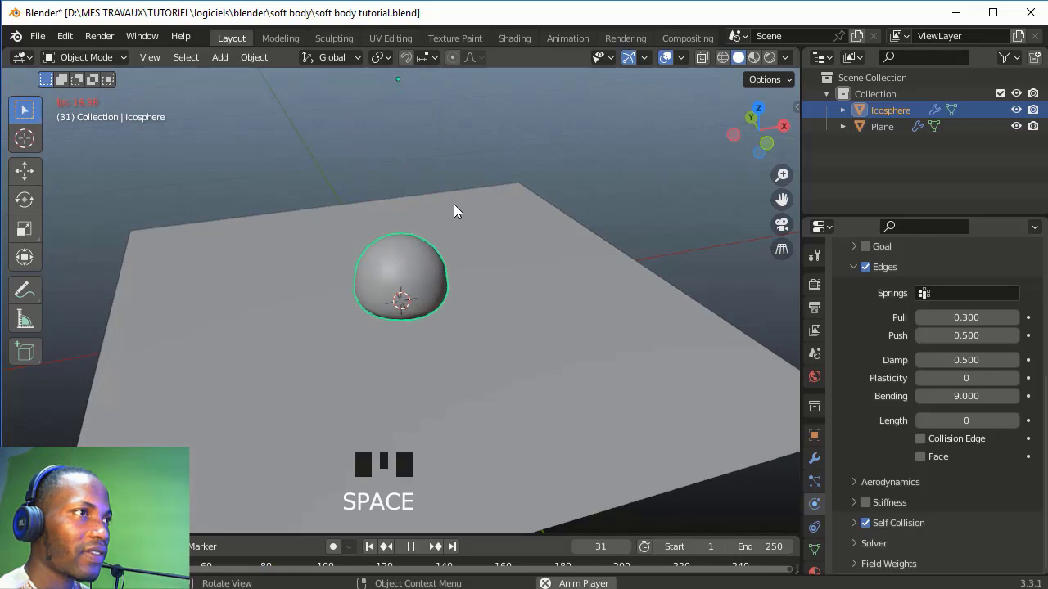
Examine the sphere's deformation on impact from several angles, pausing playback and replaying the simulation from the first frame
click(463, 156)
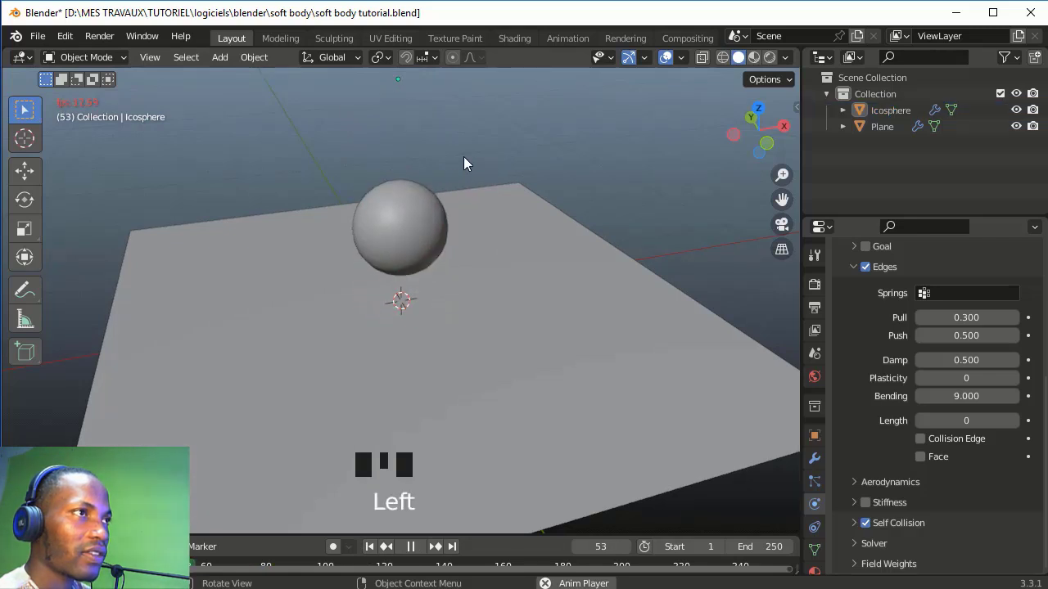
middle_drag(451, 160, 514, 154)
scroll(565, 160, up, 1)
key(space)
key(space)
key(space)
key(space)
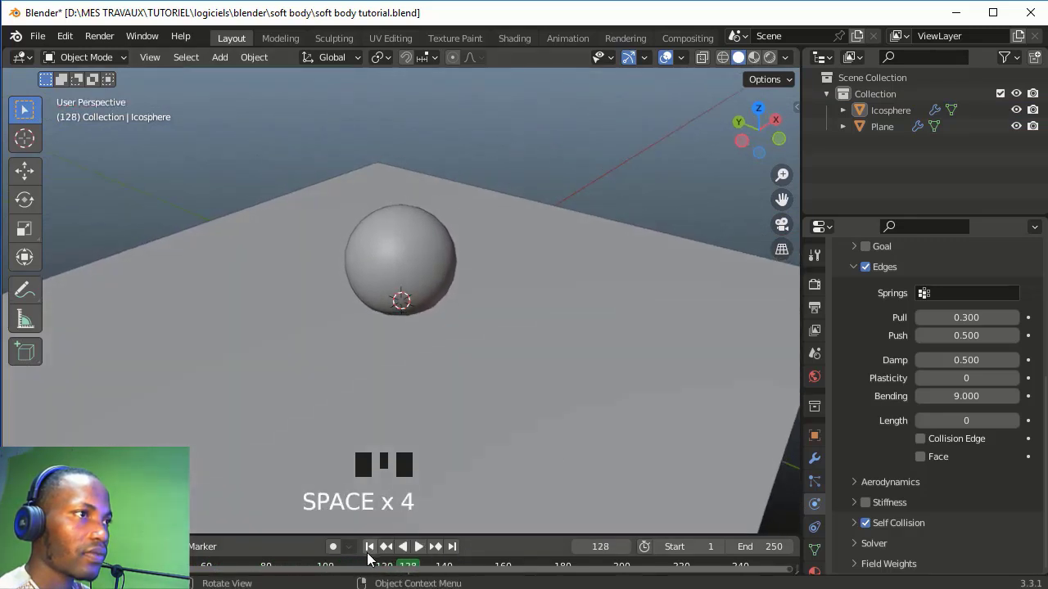
click(369, 546)
key(space)
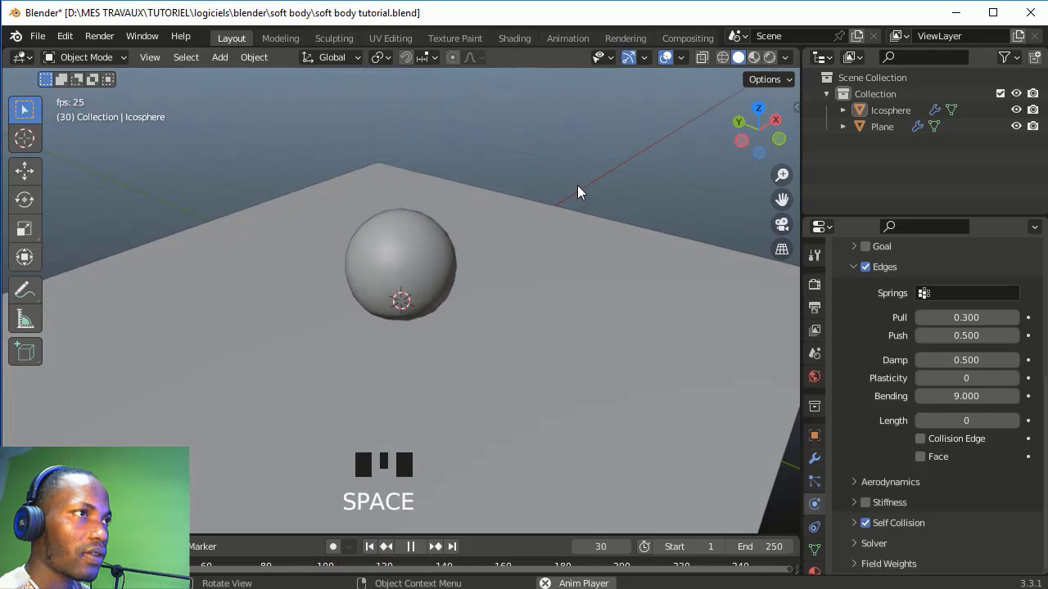
middle_drag(565, 188, 458, 181)
scroll(537, 188, down, 2)
key(space)
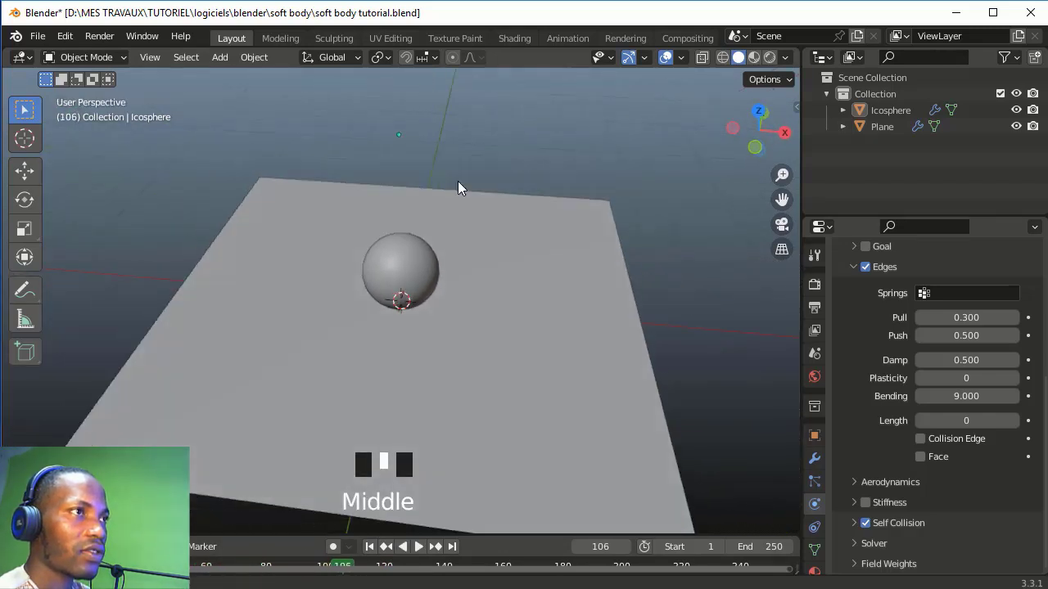
key(space)
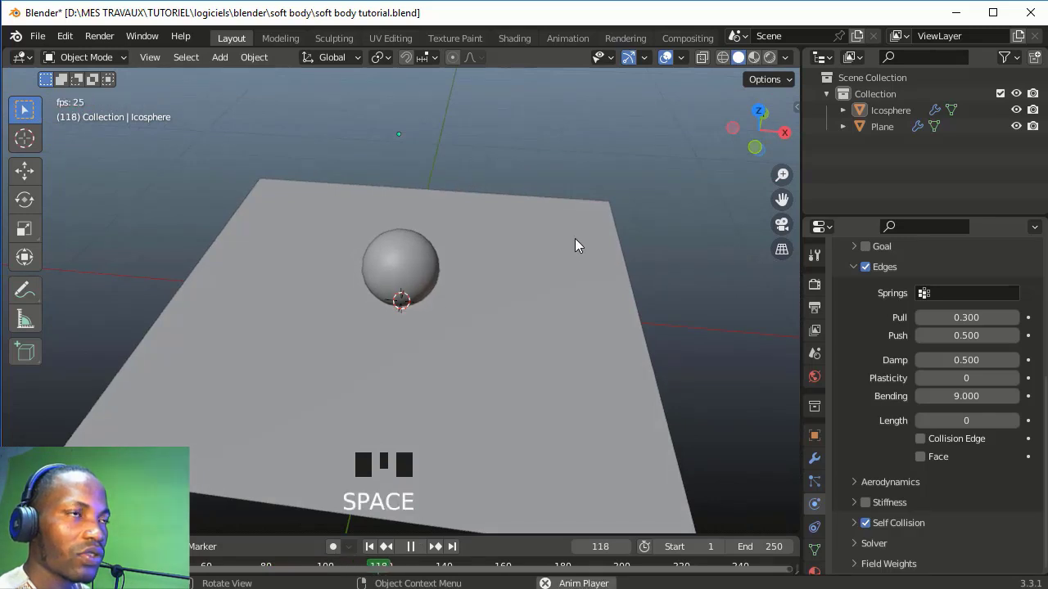
scroll(575, 237, up, 1)
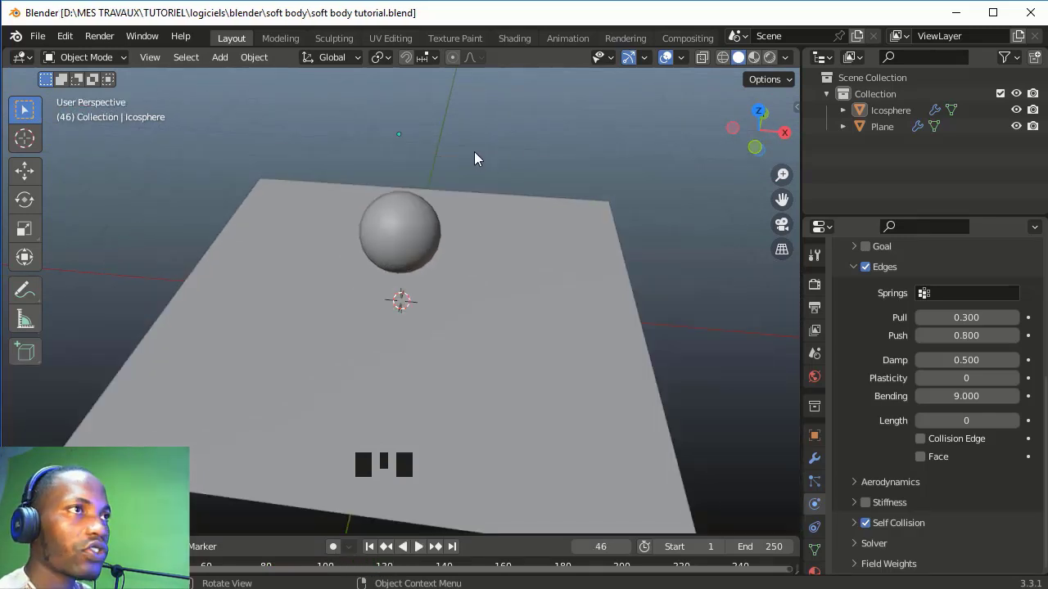
Set the viewport shading's color to Object and enable its Cavity and Shadow options
click(785, 57)
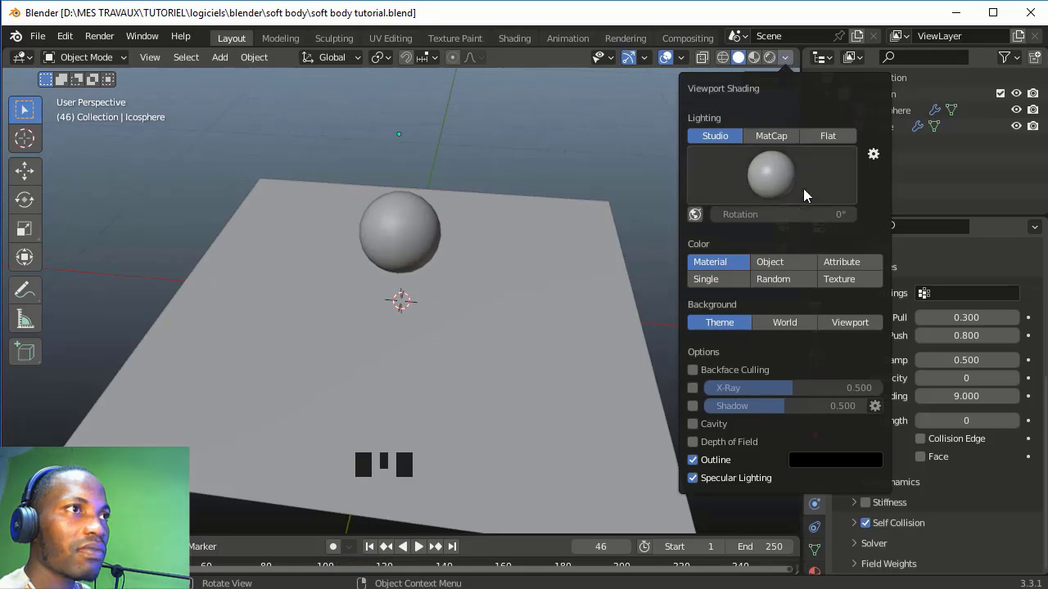
click(773, 262)
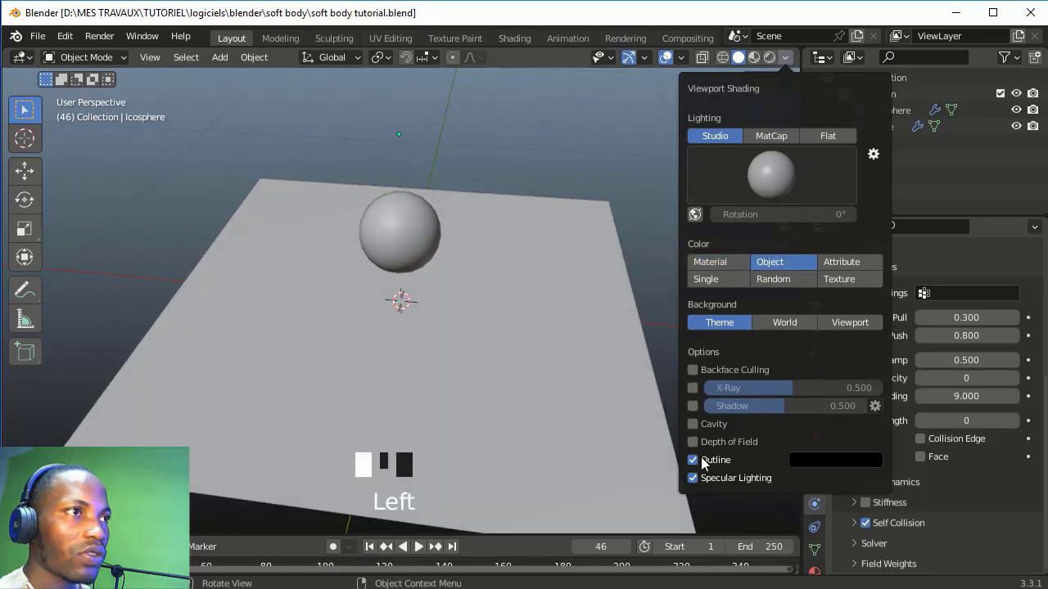
click(703, 424)
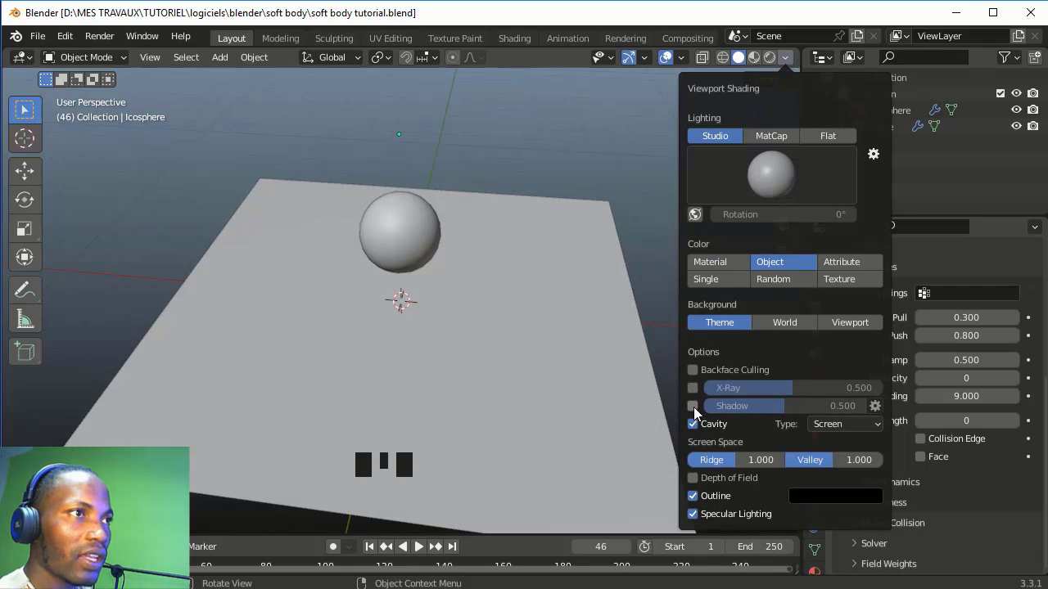
click(693, 406)
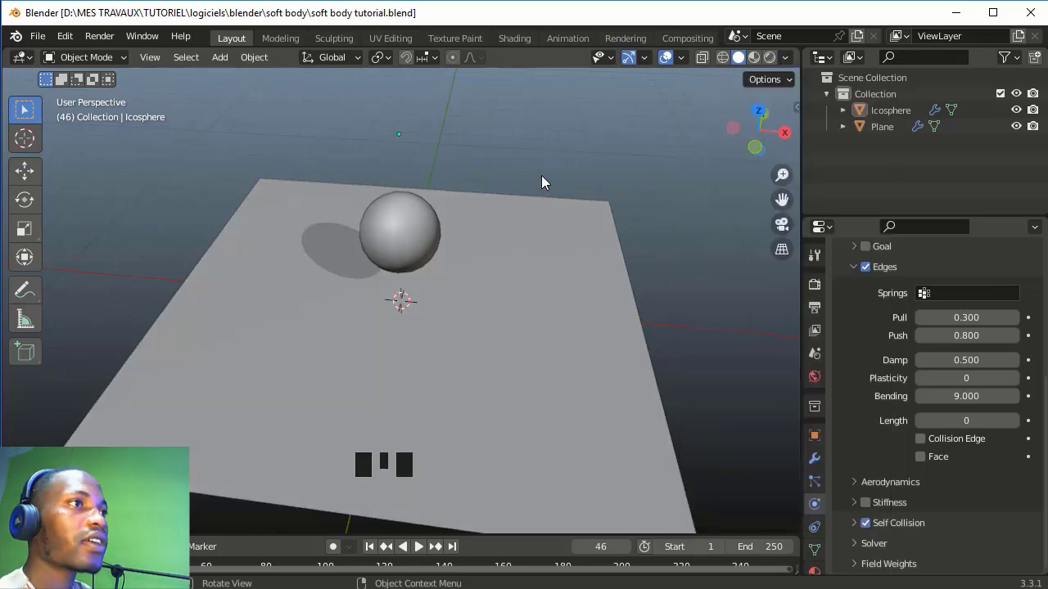
scroll(517, 196, up, 2)
middle_drag(517, 196, 547, 234)
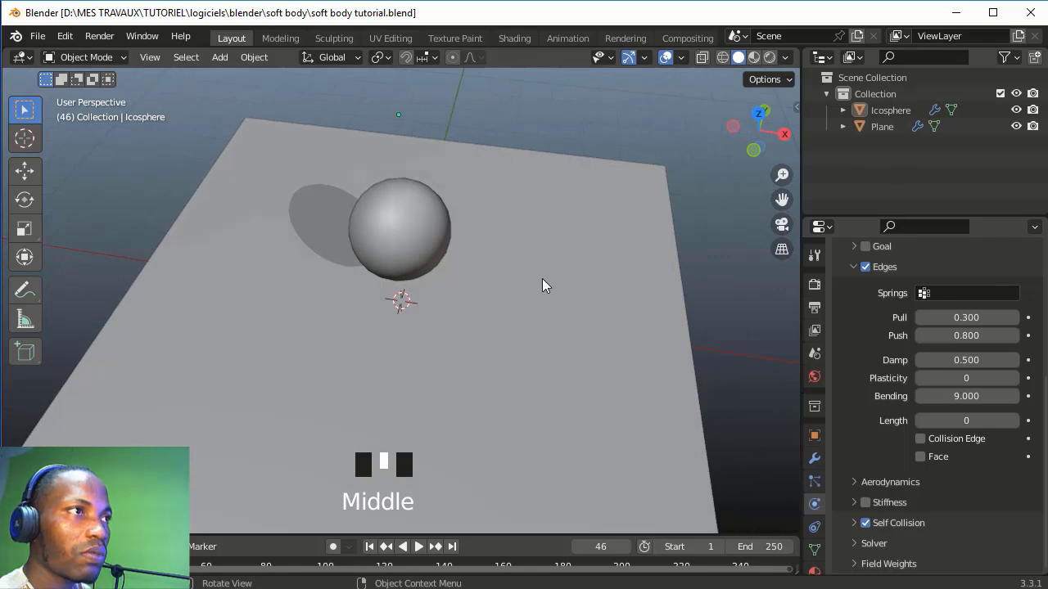
Select the ico sphere, check its Push setting and replay the simulation from the first frame to inspect the bounce
click(413, 240)
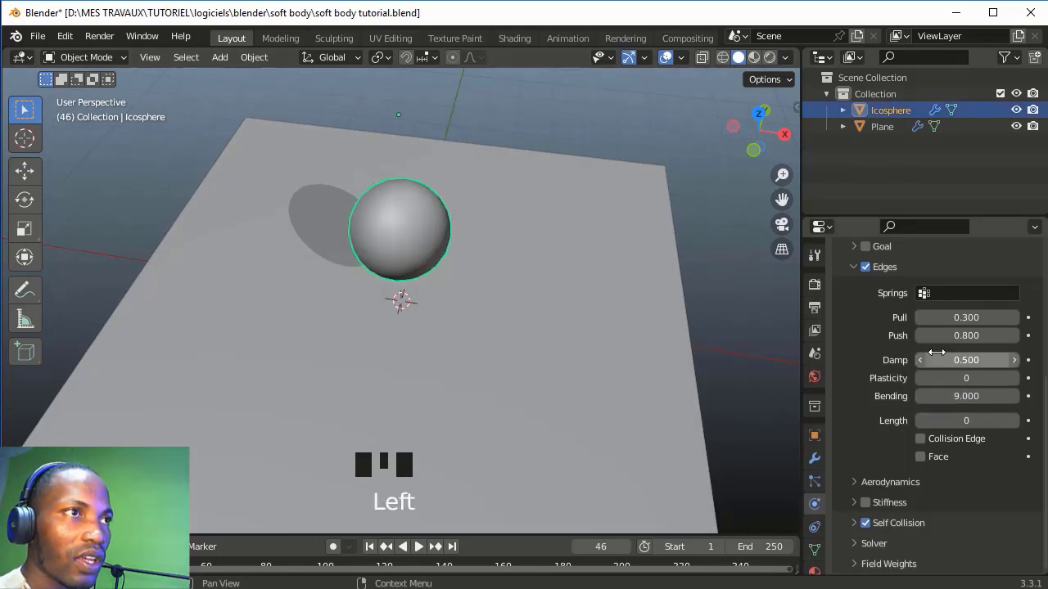
click(956, 335)
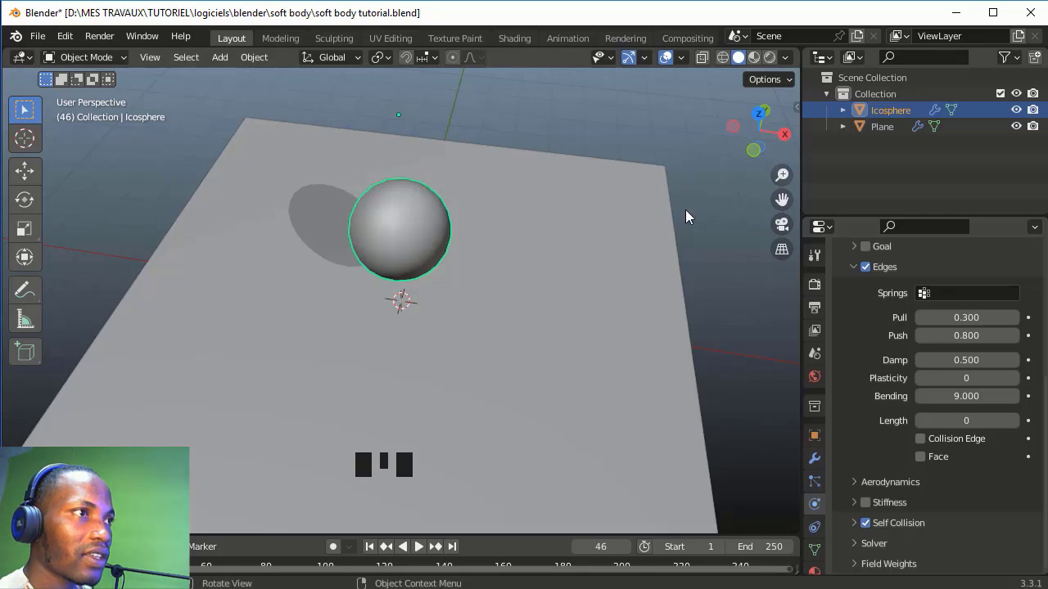
click(681, 174)
click(369, 546)
key(space)
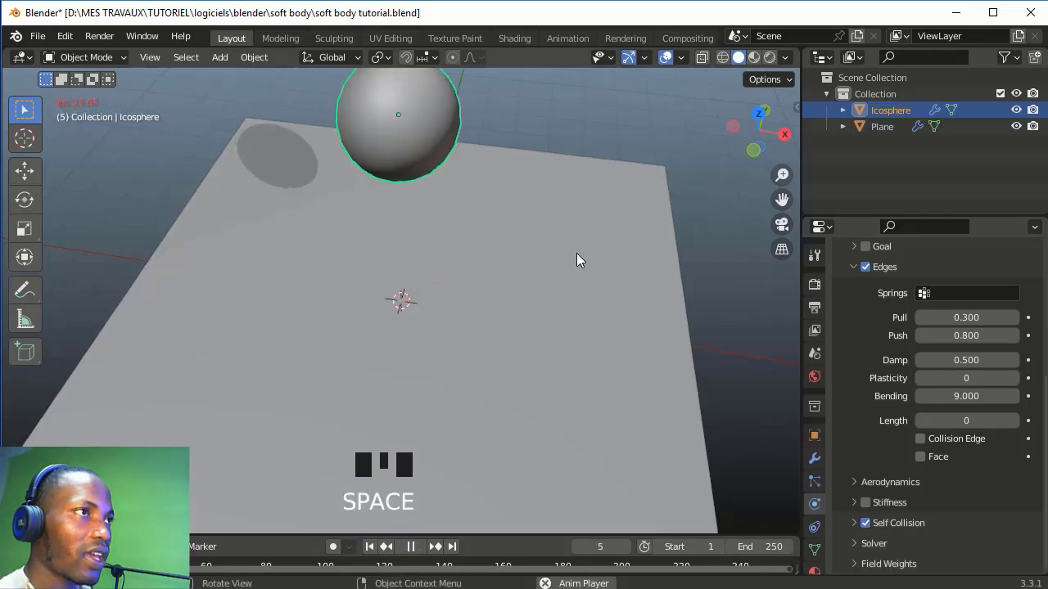
scroll(581, 252, down, 2)
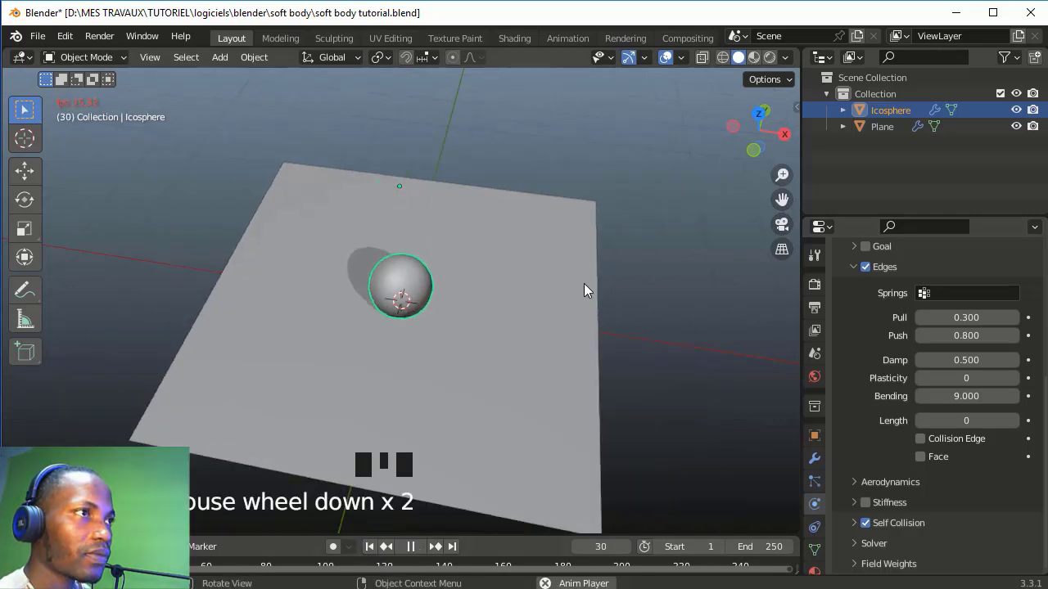
middle_drag(586, 286, 598, 248)
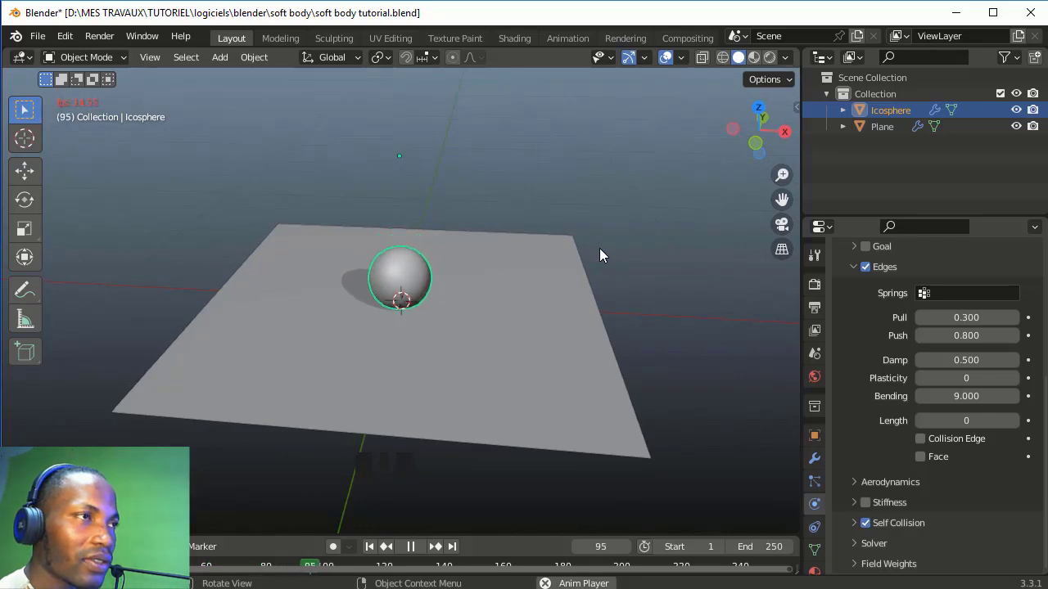
key(space)
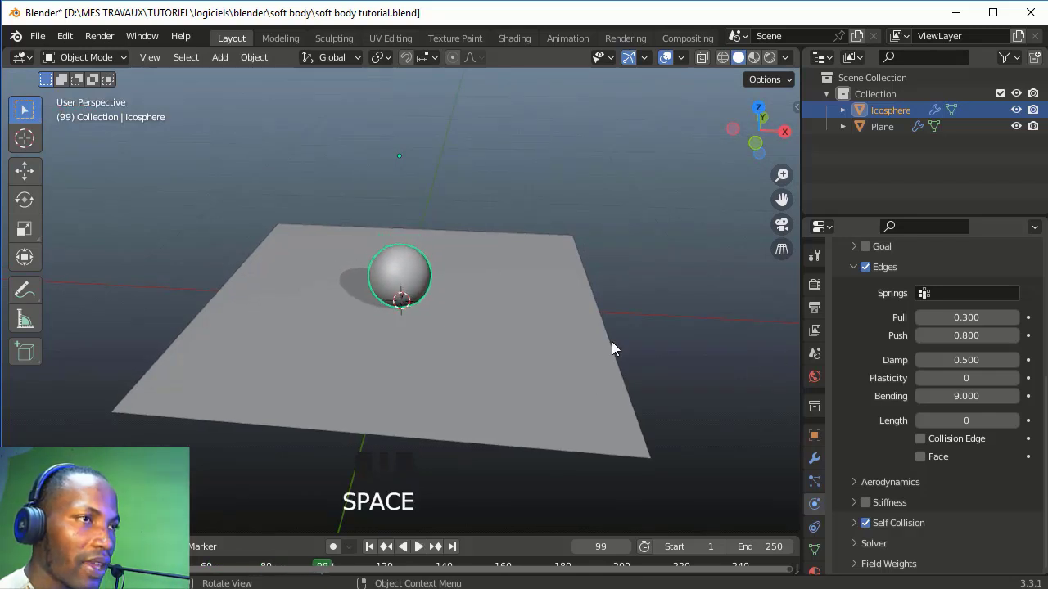
Set the Push value of the soft body's Edges to 0.5
click(962, 335)
text(0.8)
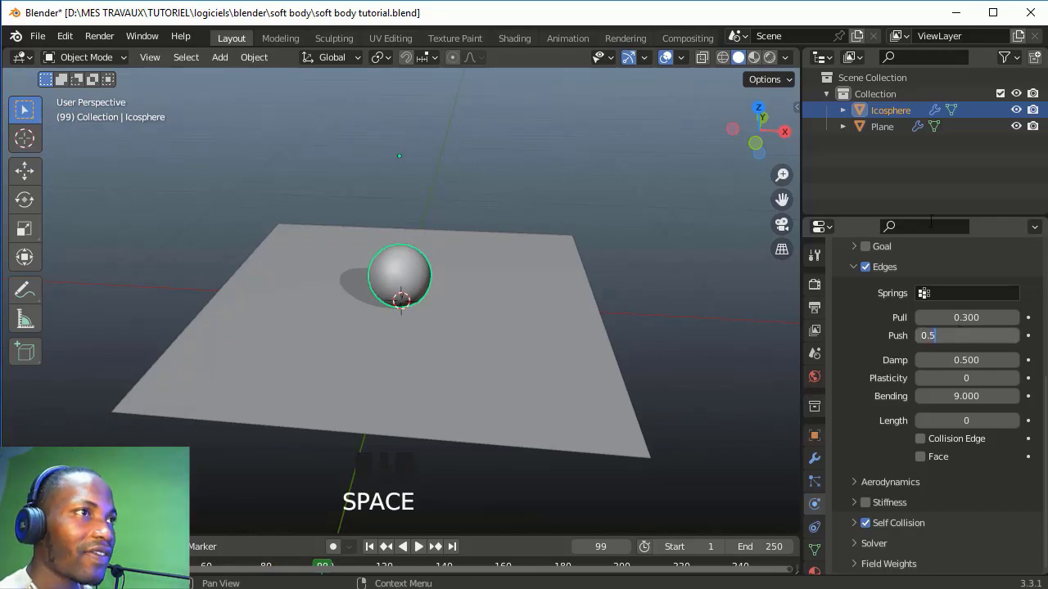
key(Return)
Replay the simulation from the first frame to check the new Push value, and save the file
click(369, 545)
key(space)
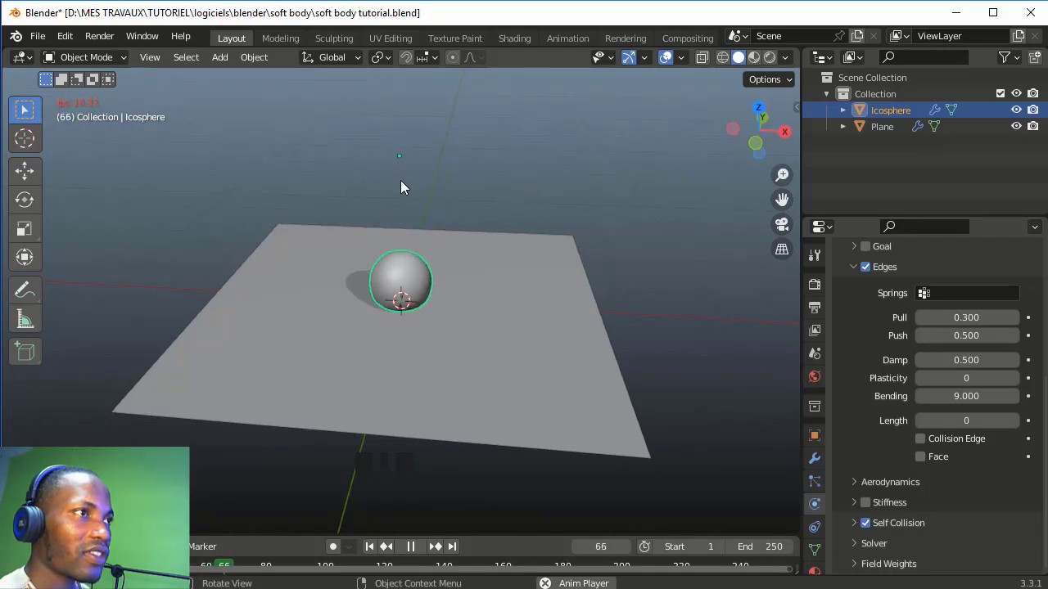
middle_drag(325, 191, 377, 190)
key(ctrl+s)
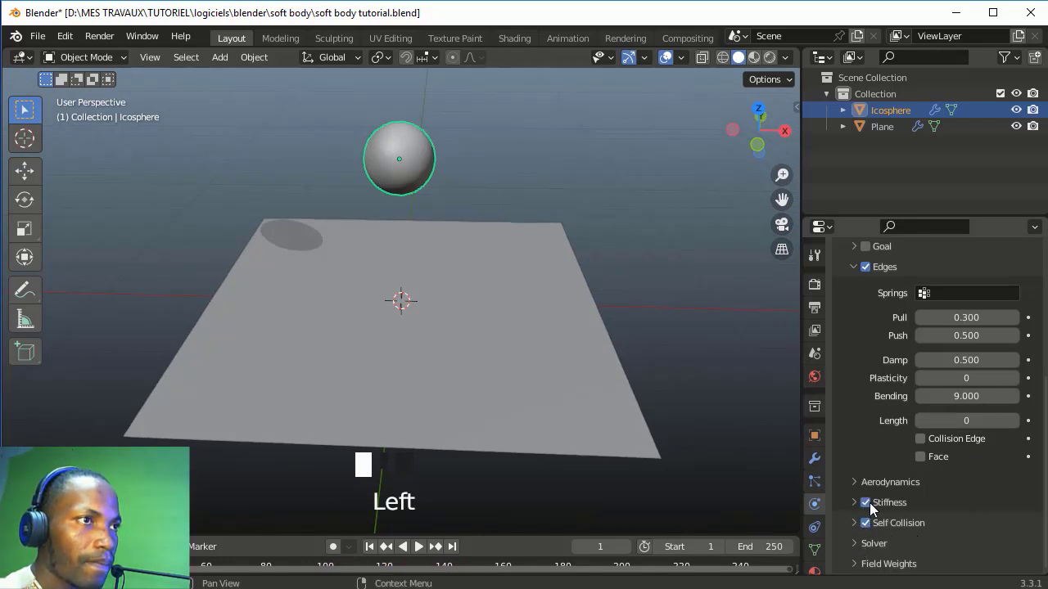
Enable Stiffness in the ico sphere's Soft Body settings and set its Shear to 0.124
click(869, 504)
click(853, 505)
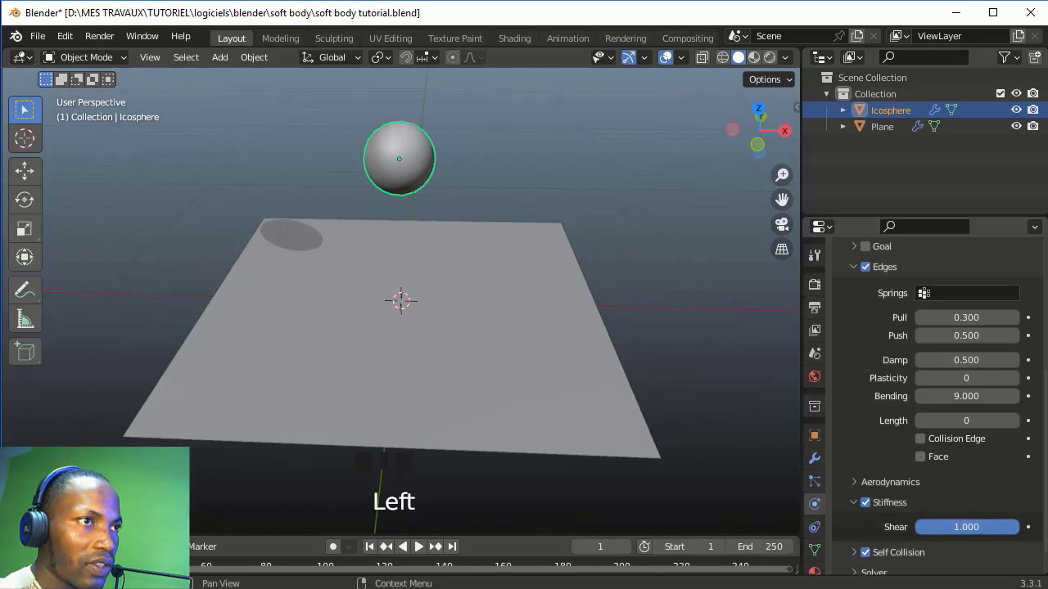
drag(997, 532, 978, 532)
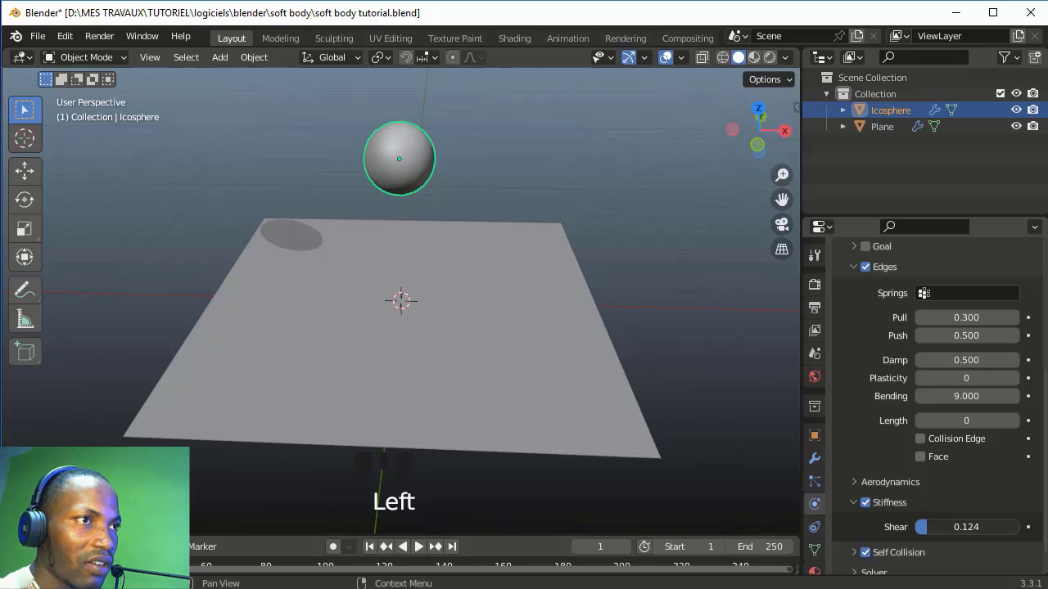
Replay the simulation from the first frame to check the bounce with the Stiffness setting, and save the file
click(676, 294)
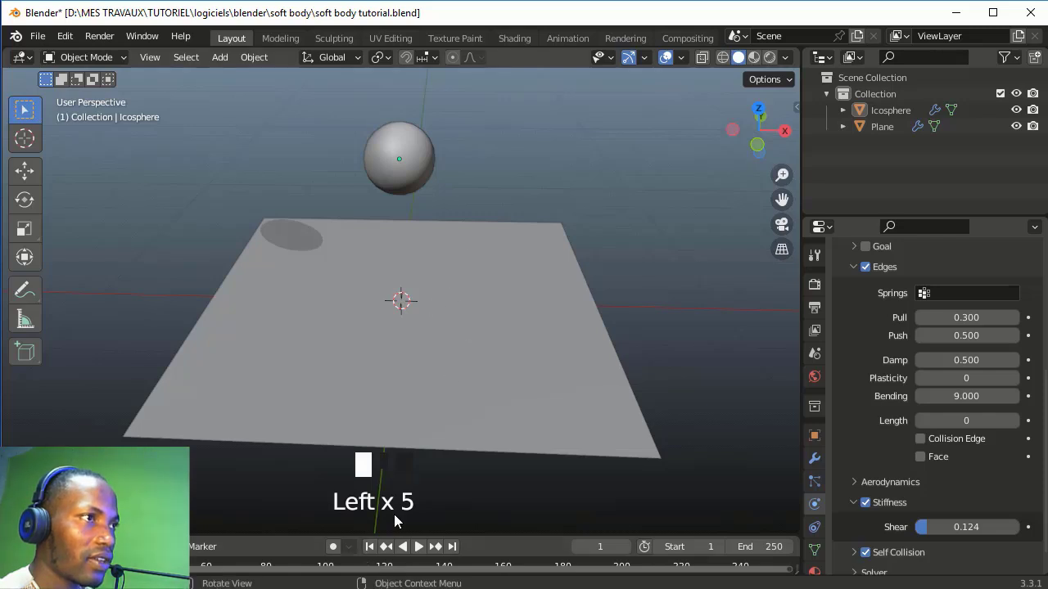
double_click(368, 549)
key(space)
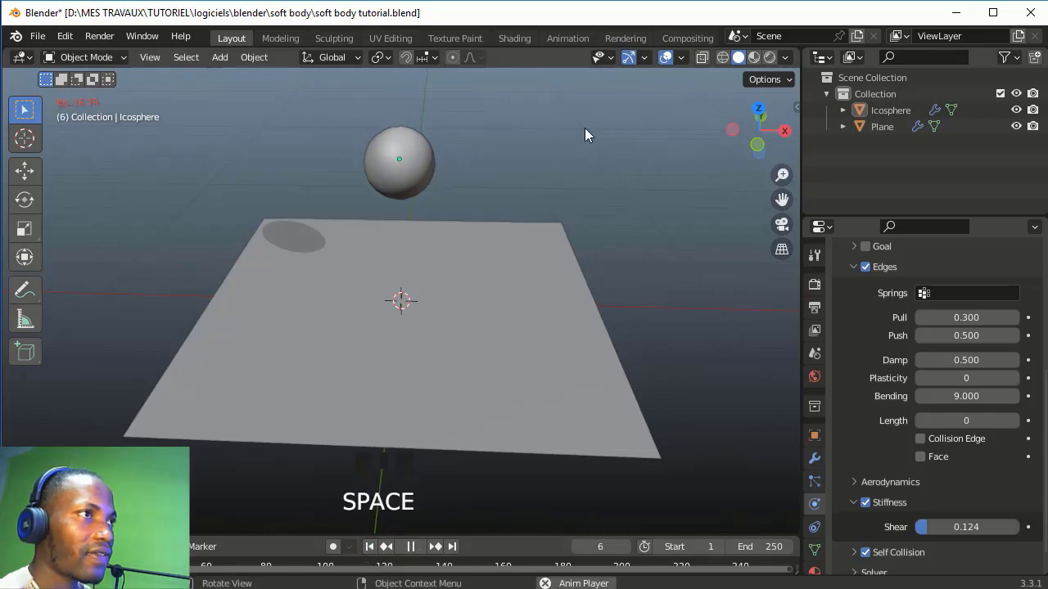
middle_drag(435, 155, 492, 160)
middle_drag(577, 158, 490, 158)
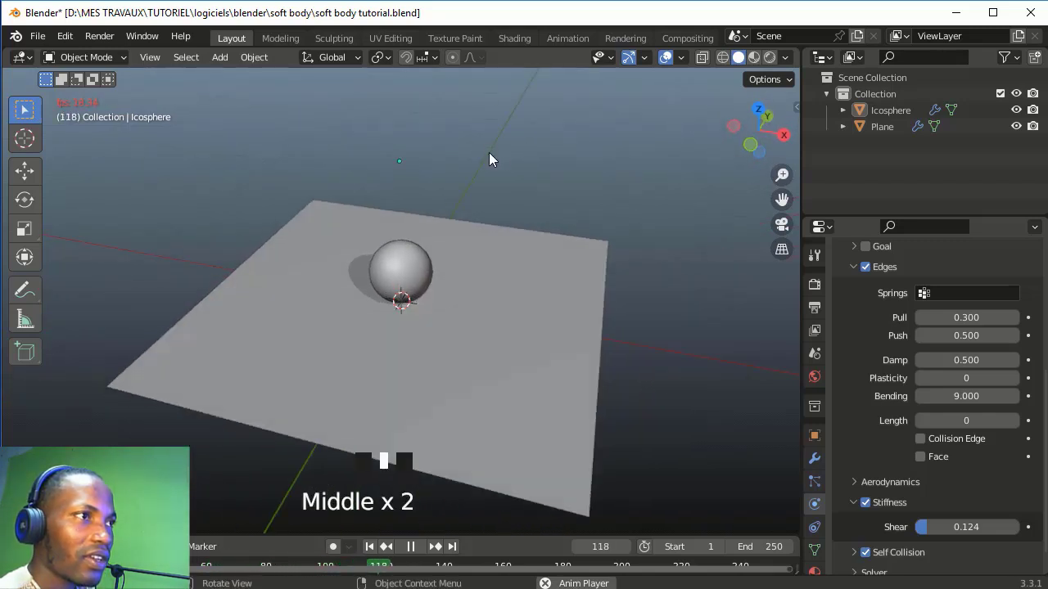
key(space)
key(ctrl+s)
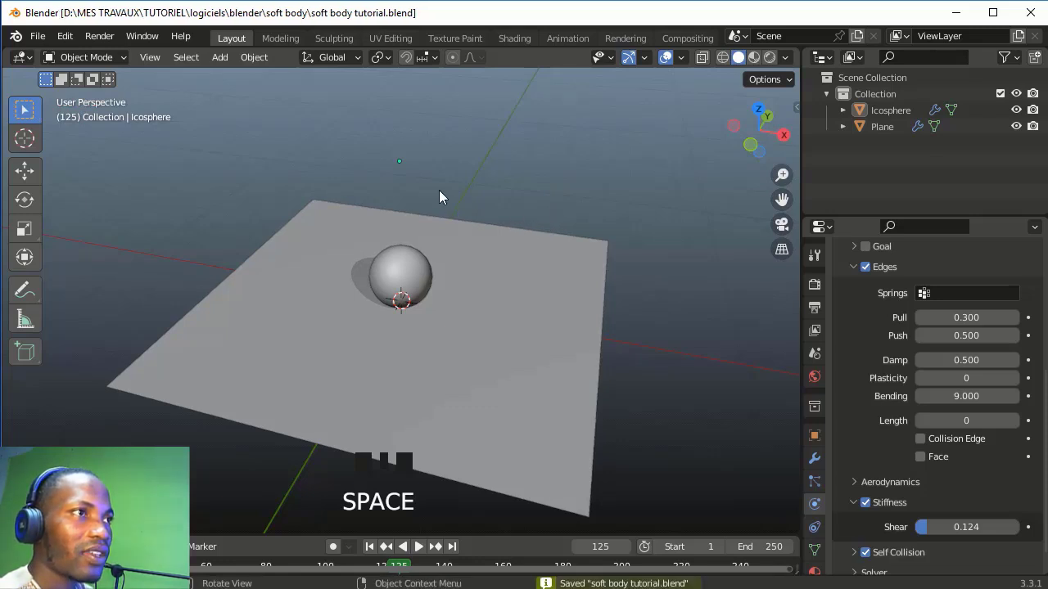
Select the ico sphere and enter Edit Mode on its mesh
middle_drag(431, 188, 489, 189)
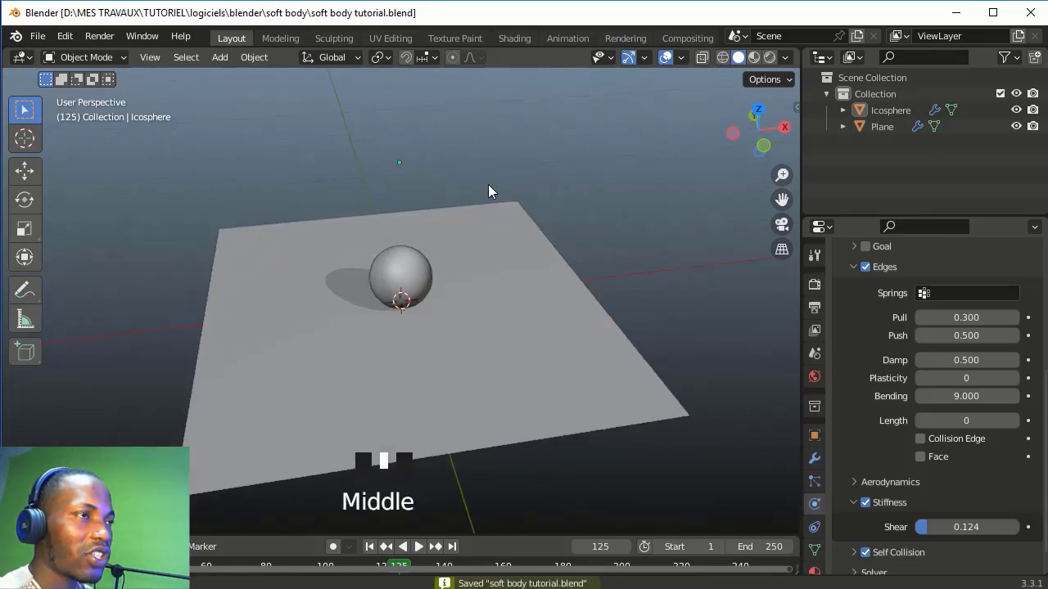
click(413, 268)
key(Tab)
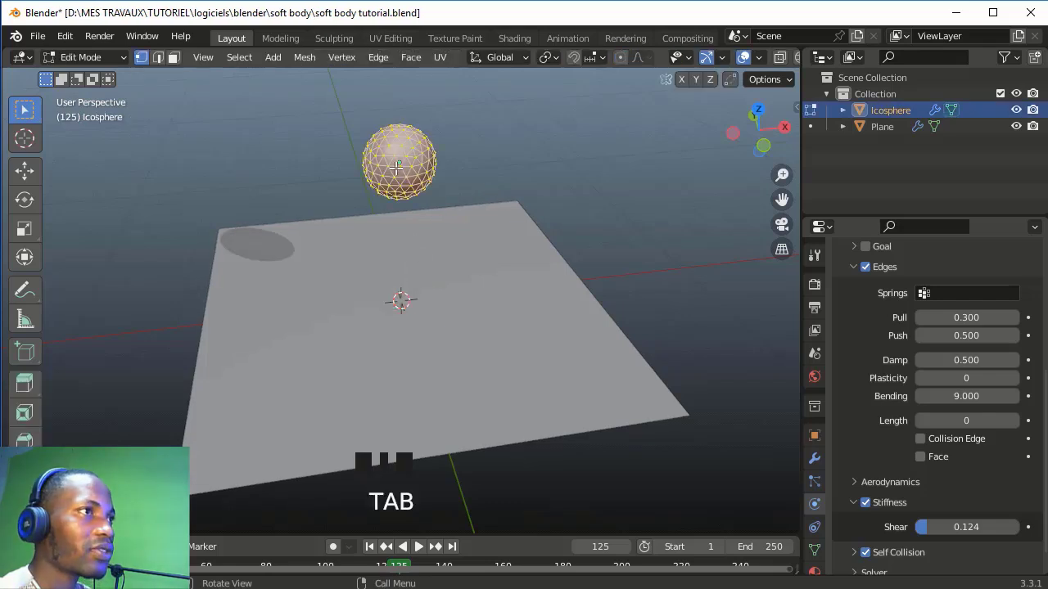
key(shift+d)
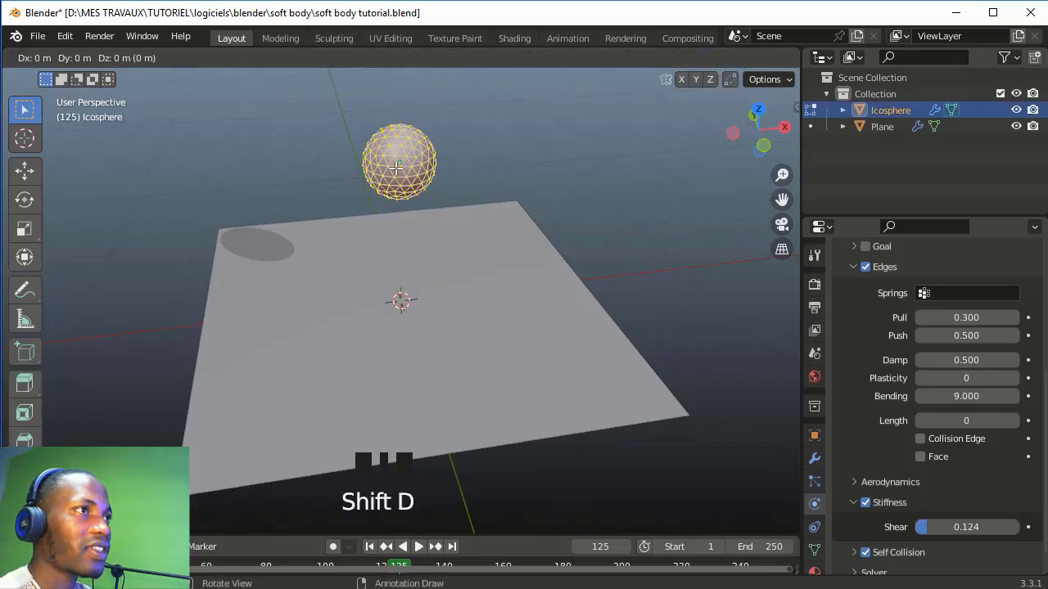
right_click(477, 142)
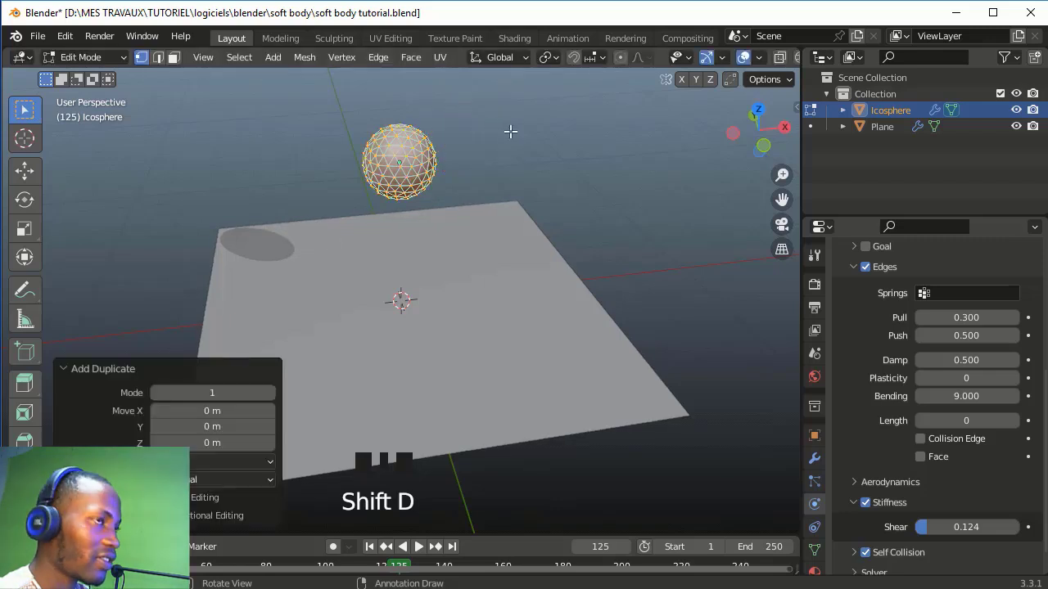
key(ctrl+z)
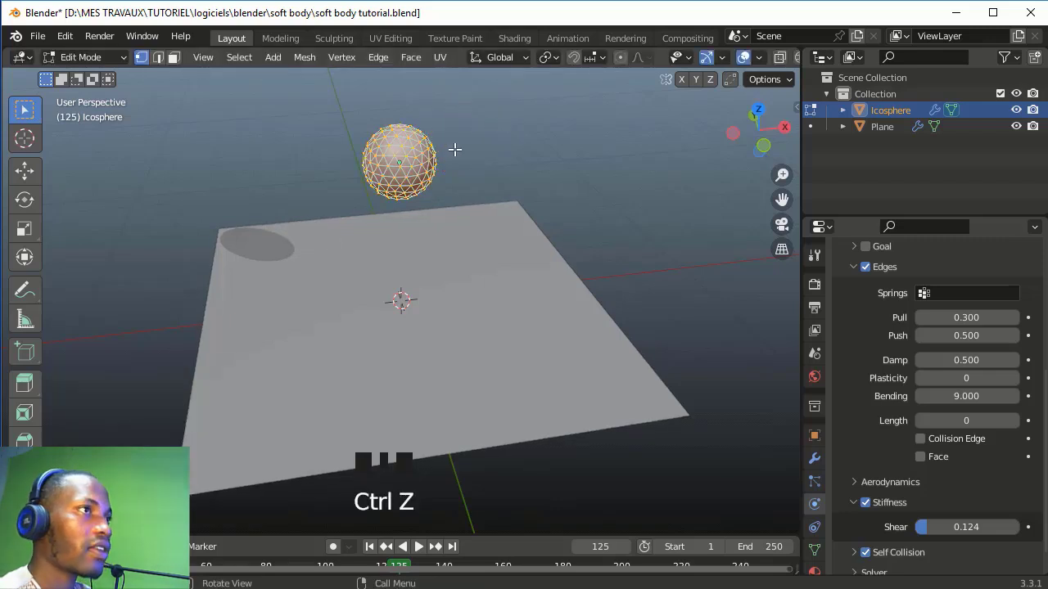
Duplicate the sphere mesh, moving the copy about 2.74 m in X and 0.59 m up, and scale it to about 0.525
click(522, 128)
key(s)
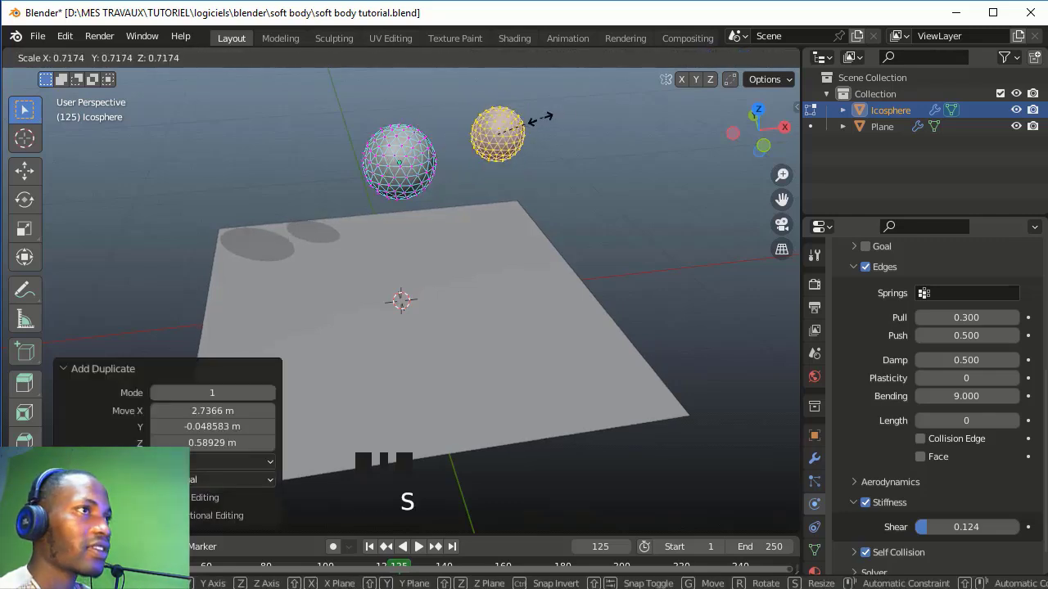
click(519, 126)
Duplicate the small sphere about 4.3 m in negative X, enlarge it beyond the original sphere's size, reposition it slightly and return to Object Mode
key(shift+d)
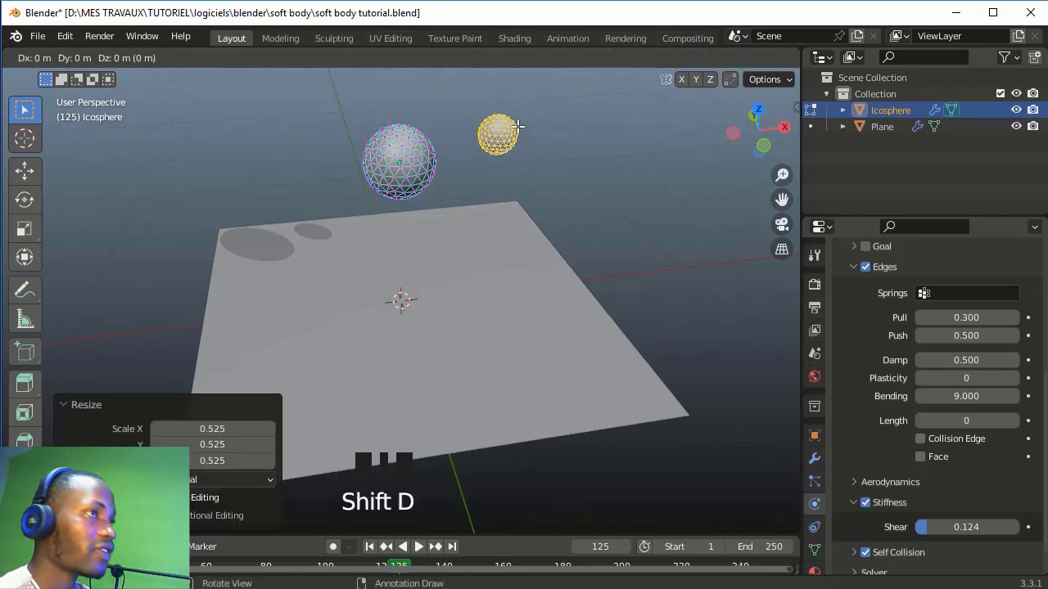
click(357, 117)
key(s)
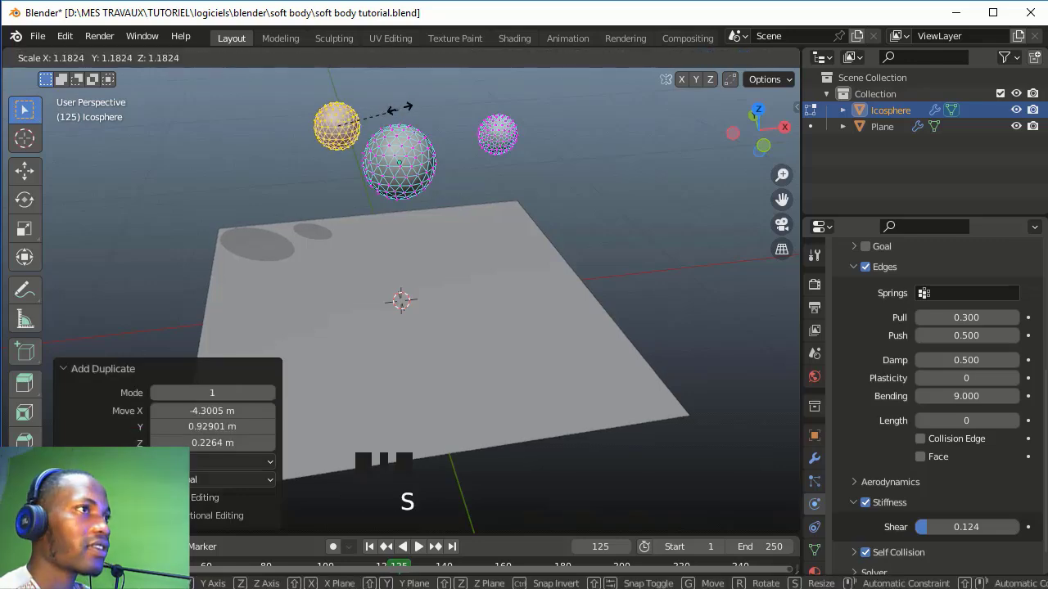
click(449, 92)
middle_drag(458, 178, 527, 204)
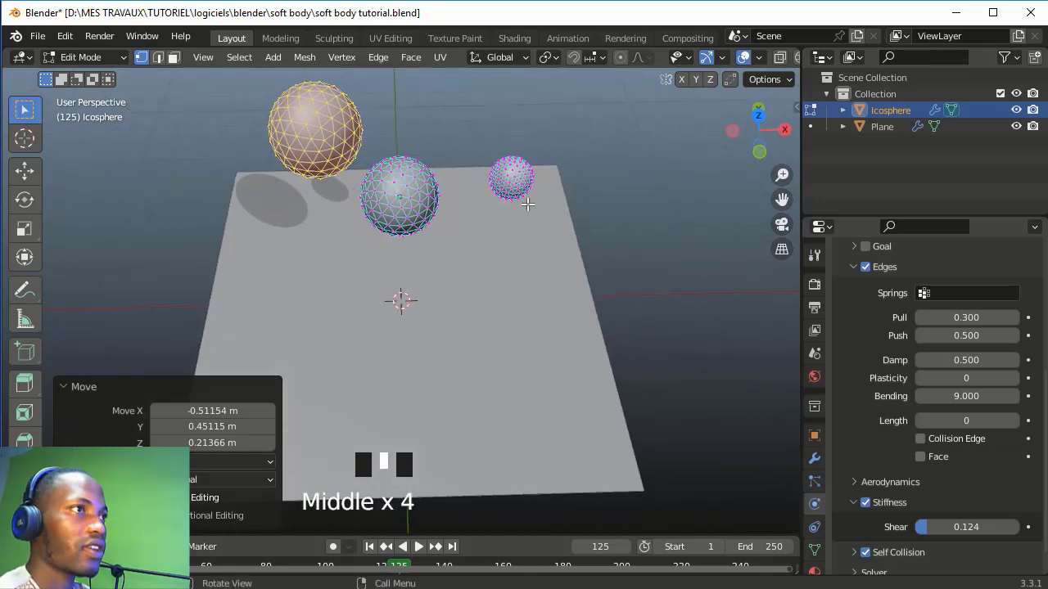
key(Tab)
Play the simulation from the first frame to watch the three spheres fall onto the plane, and save the file
scroll(447, 238, up, 1)
middle_drag(447, 238, 442, 206)
scroll(487, 222, down, 3)
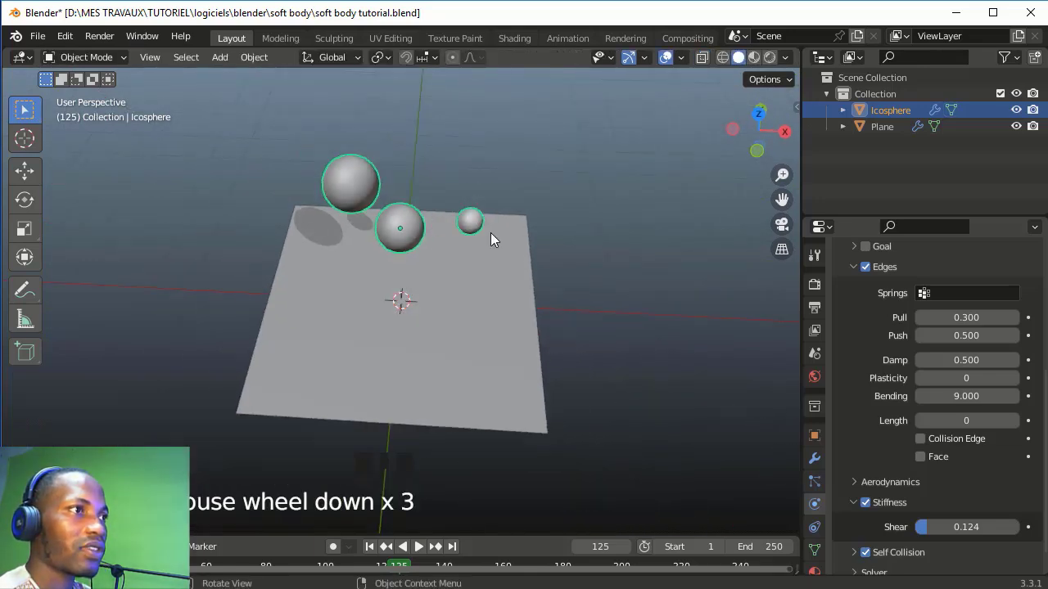
click(370, 547)
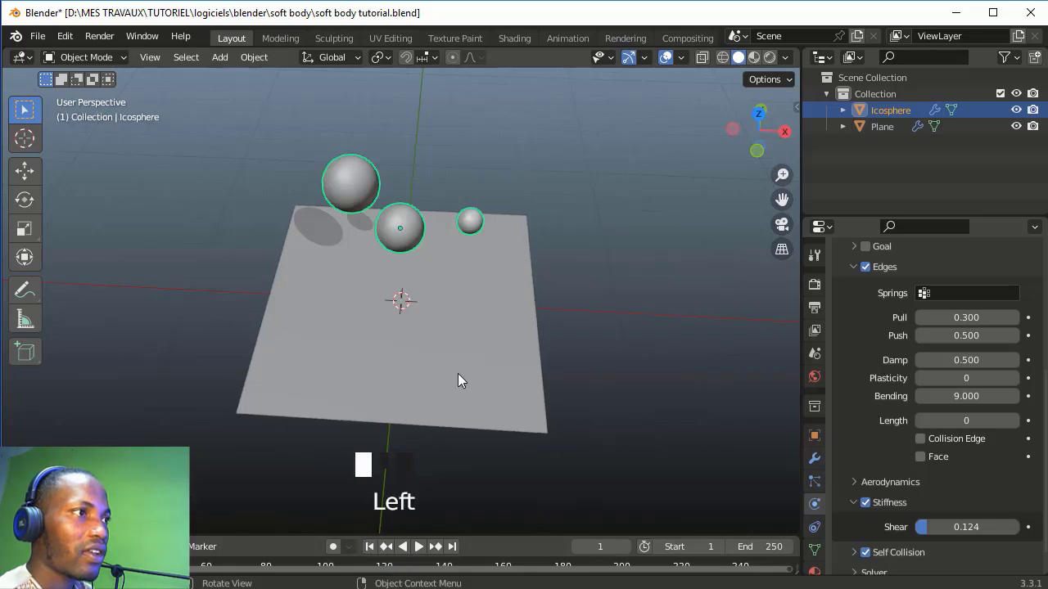
middle_drag(580, 216, 650, 173)
drag(732, 146, 539, 126)
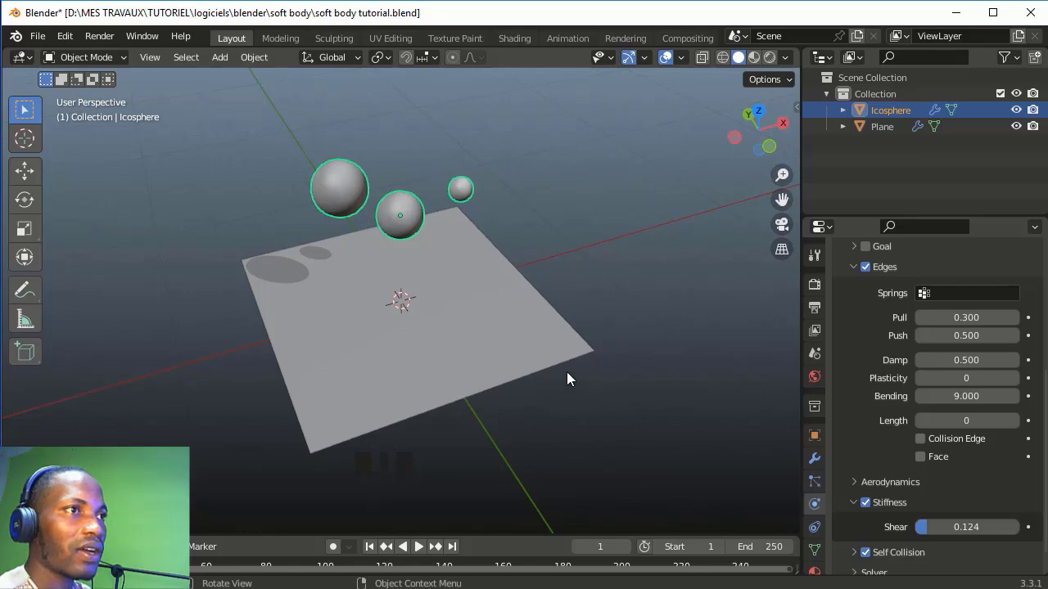
click(419, 546)
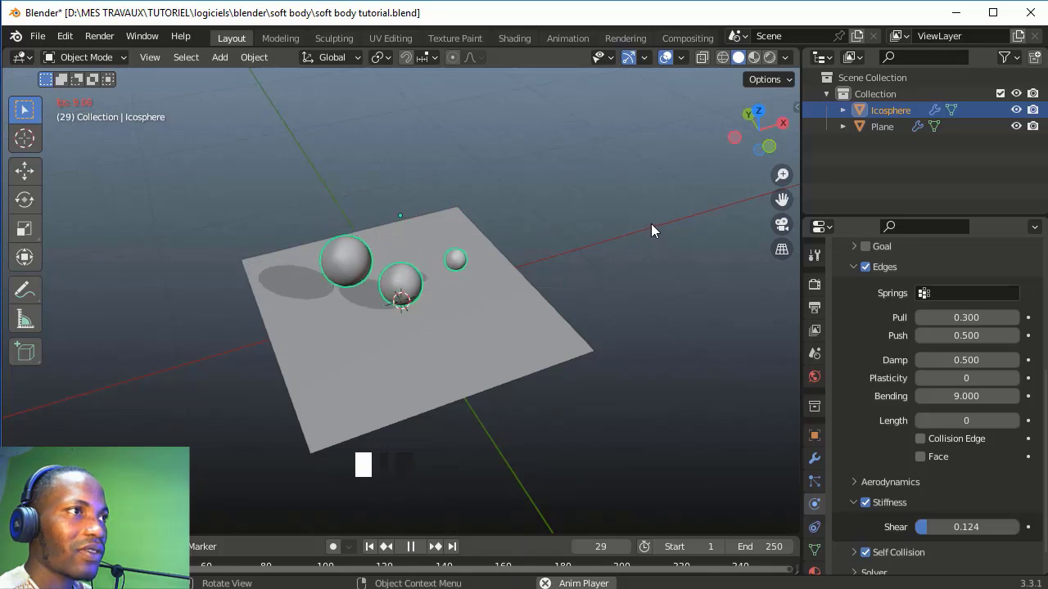
key(space)
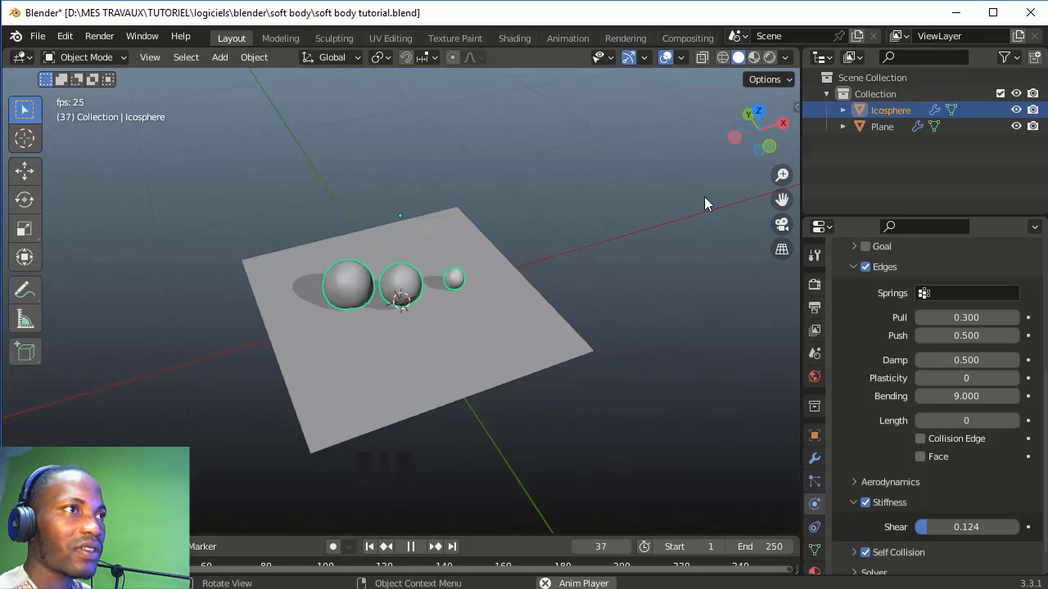
key(space)
key(ctrl+s)
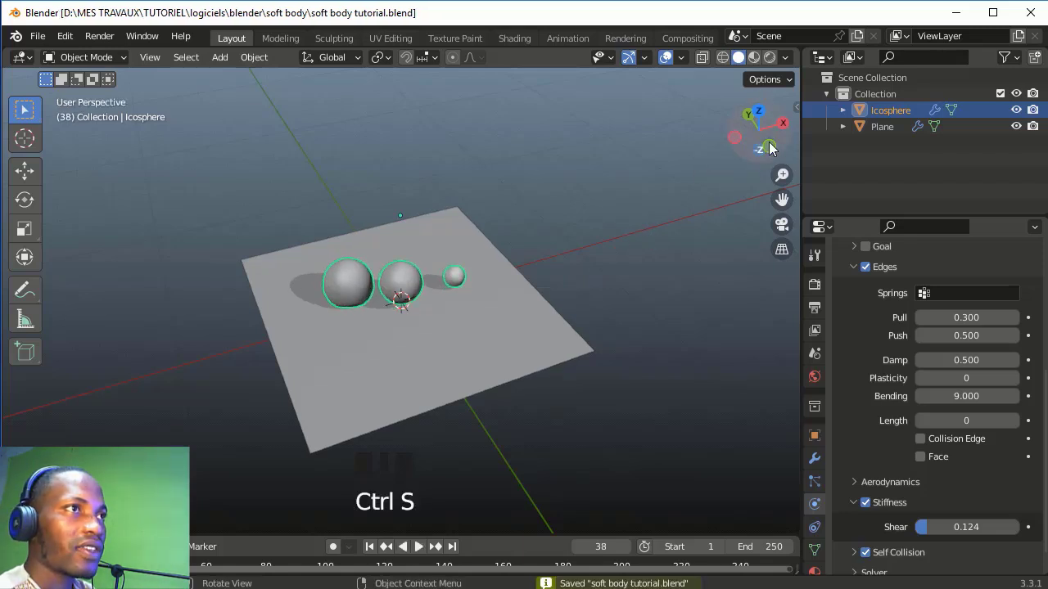
Expand the Cache settings of the spheres' Soft Body physics
drag(772, 148, 665, 132)
scroll(834, 324, down, 1)
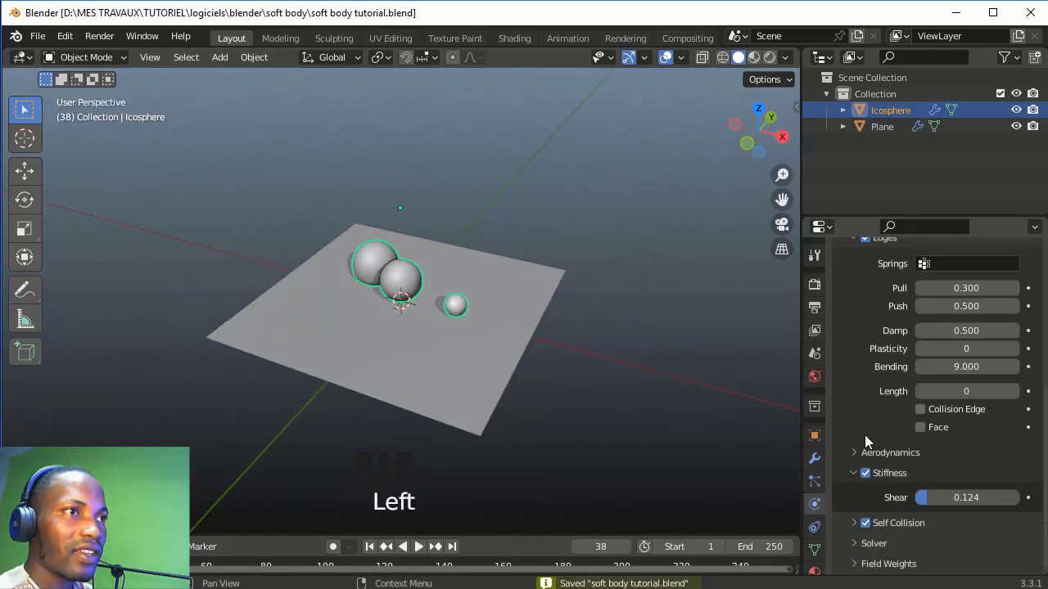
scroll(847, 448, up, 5)
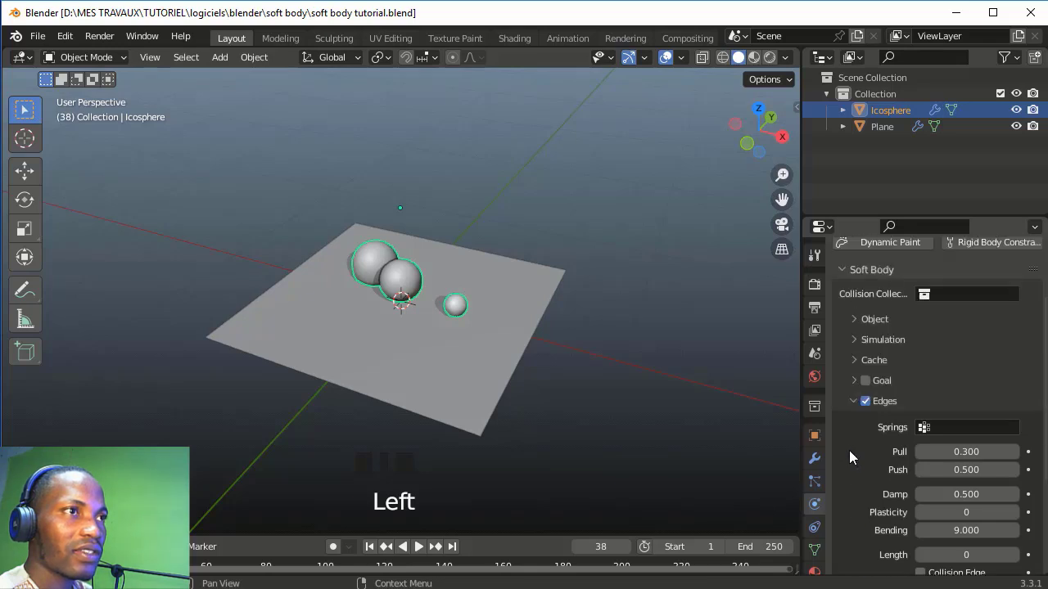
click(852, 359)
scroll(855, 425, down, 2)
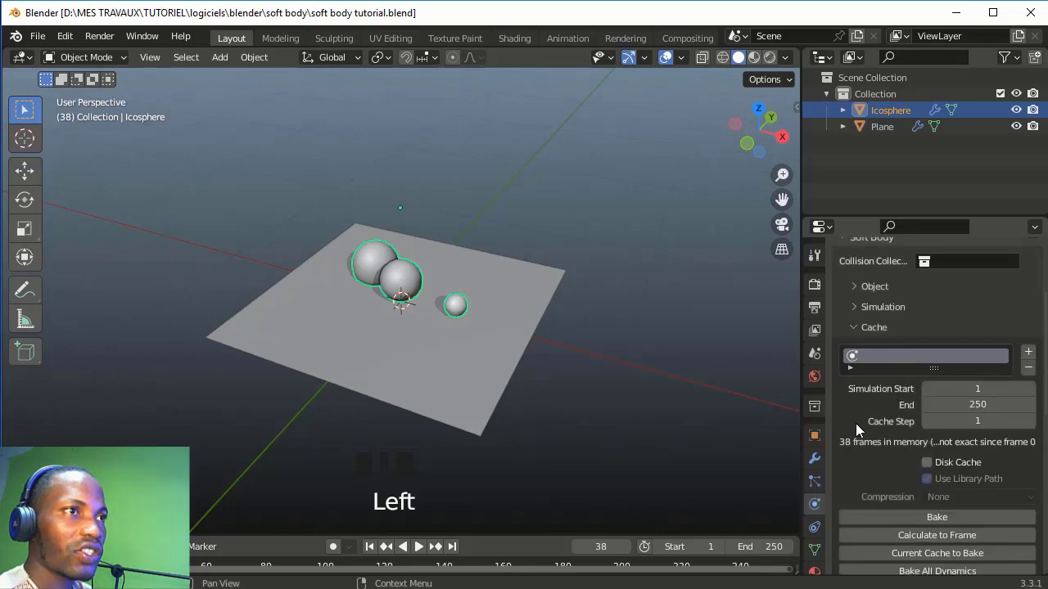
scroll(856, 430, up, 1)
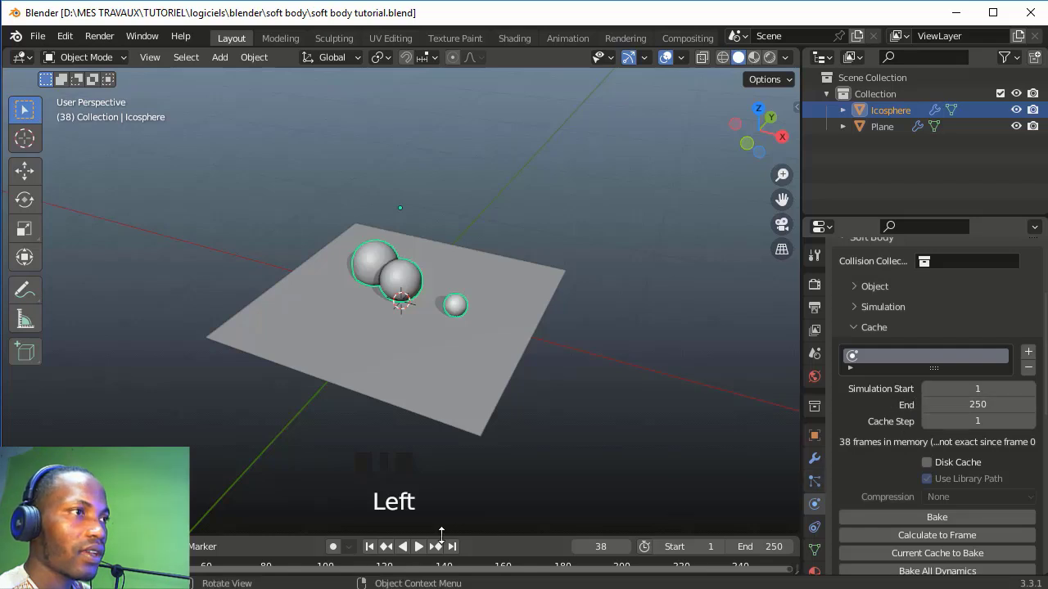
Enlarge the timeline area and scrub the animation to frame 99
drag(270, 523, 270, 479)
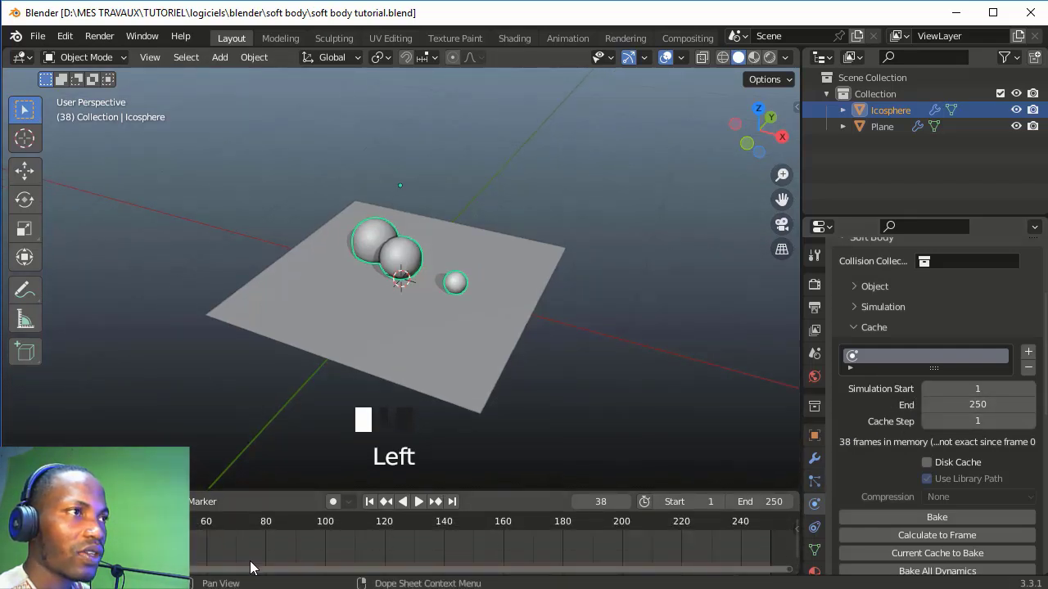
drag(232, 521, 317, 524)
click(318, 524)
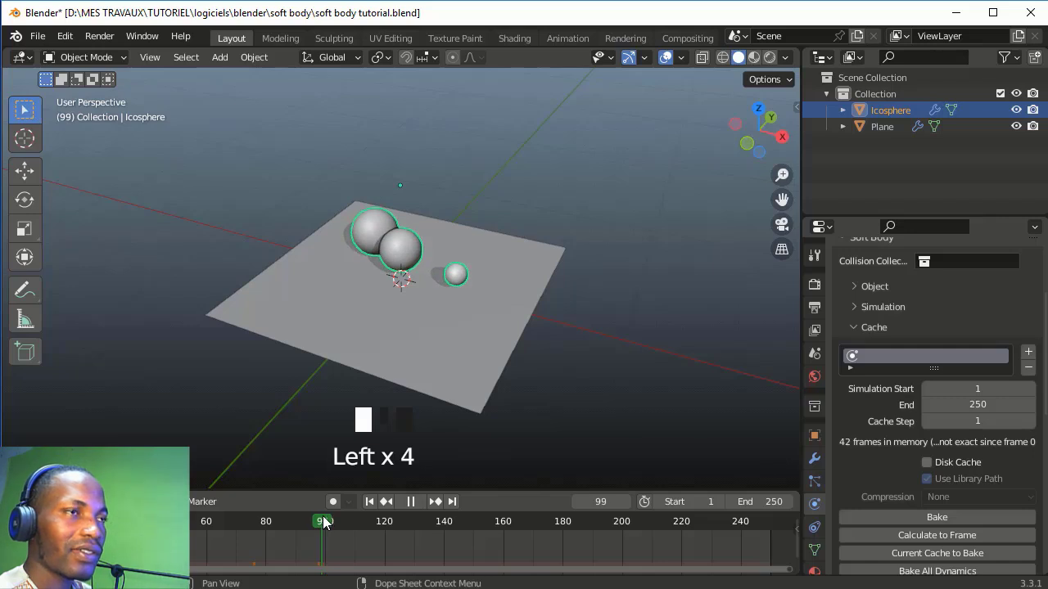
Set the end frame of the soft body's simulation cache to 100 and save the file
double_click(970, 406)
text(100)
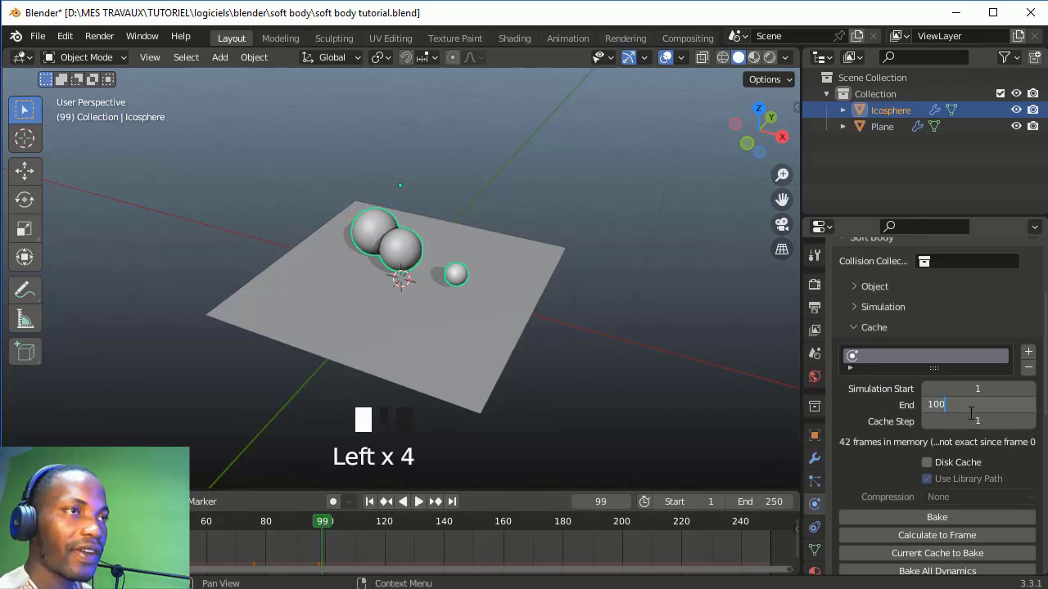
key(Return)
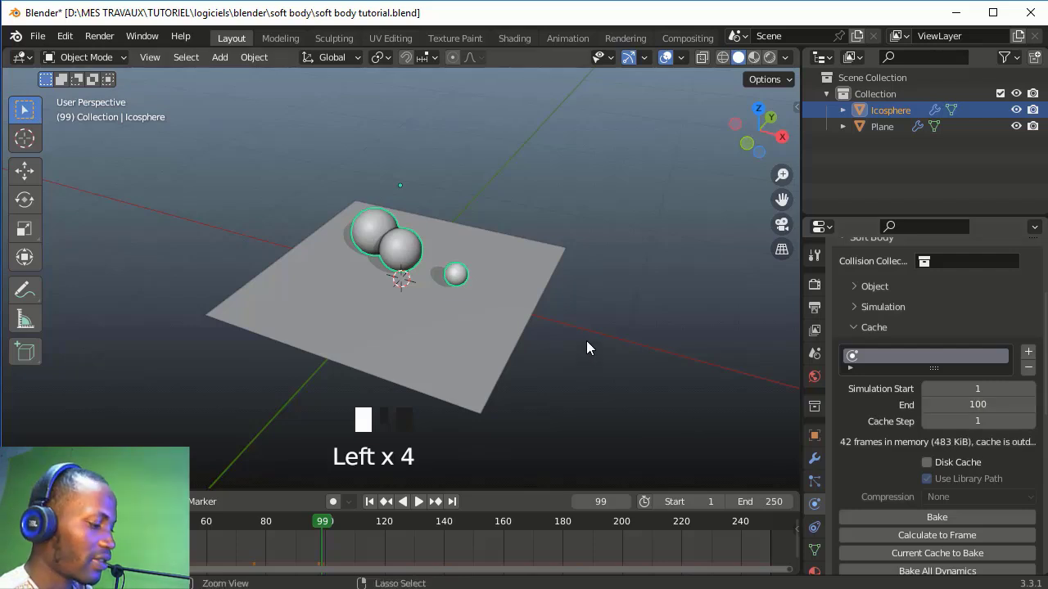
key(ctrl+s)
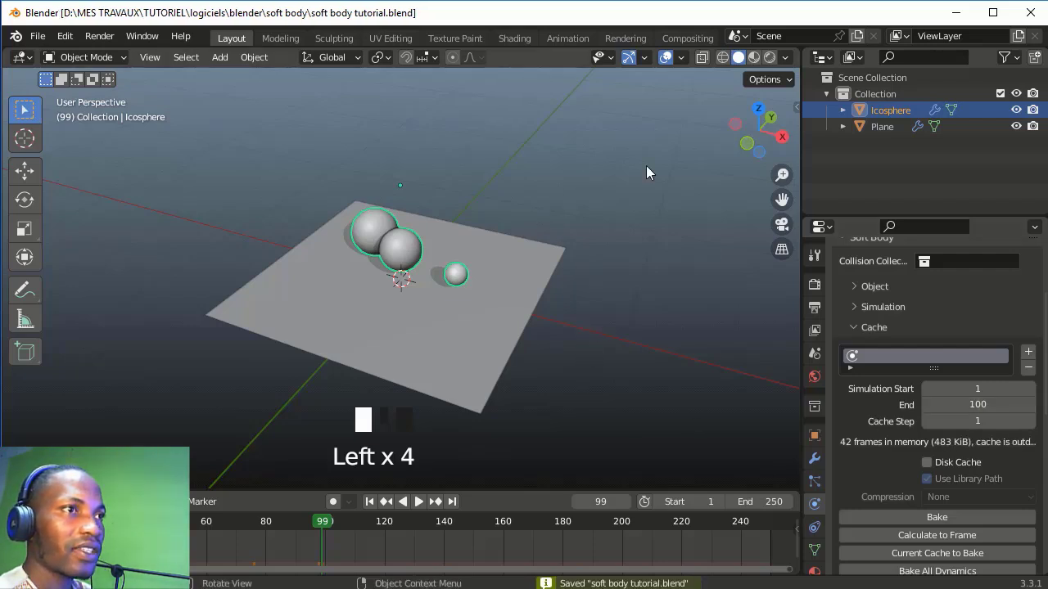
Inspect the three spheres from several angles and bake the soft body simulation cache
middle_drag(305, 275, 442, 266)
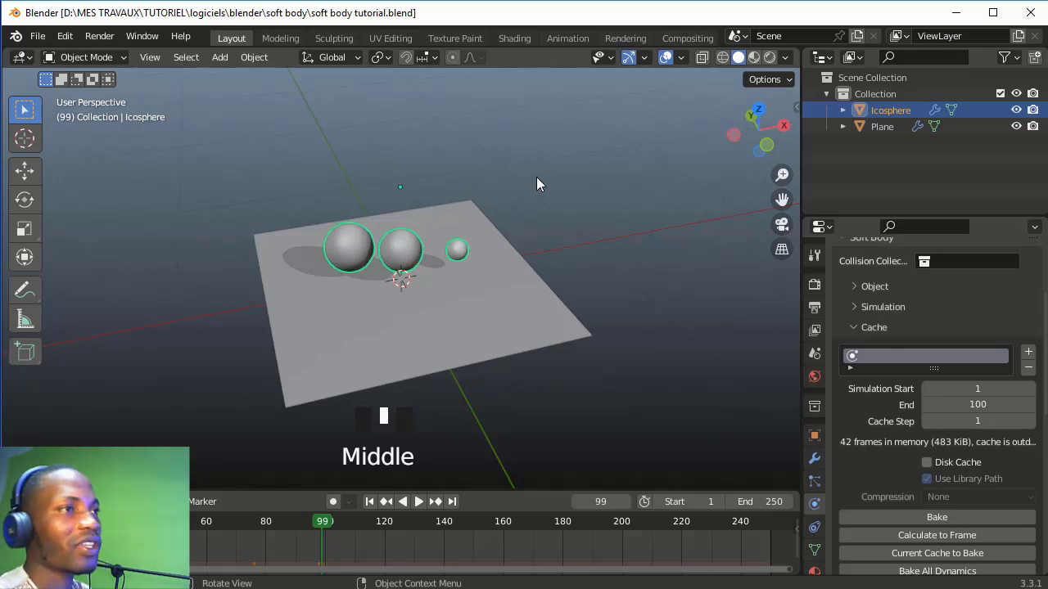
middle_drag(541, 165, 516, 183)
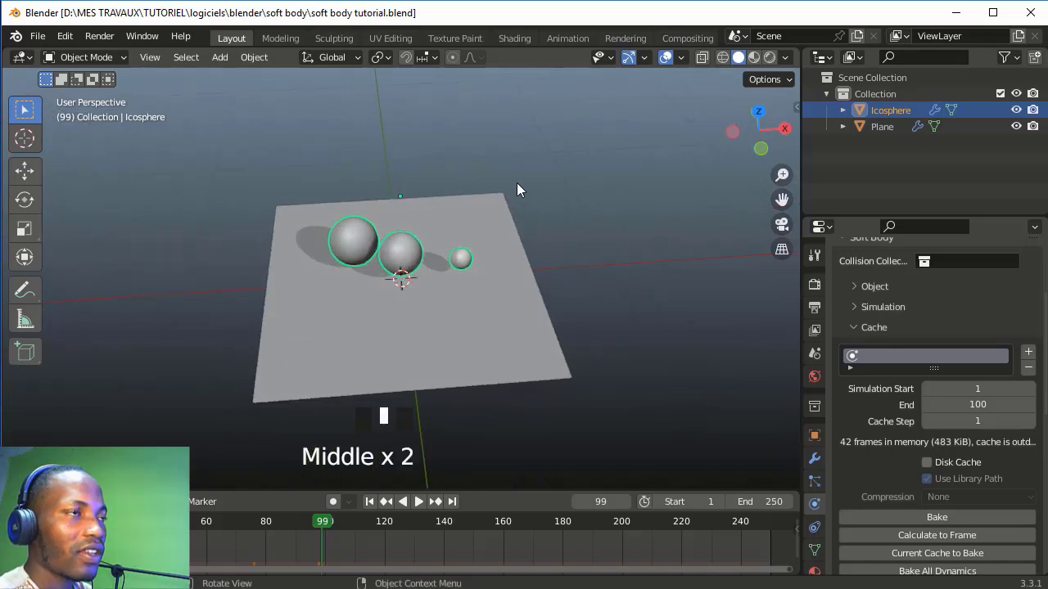
middle_drag(387, 239, 340, 286)
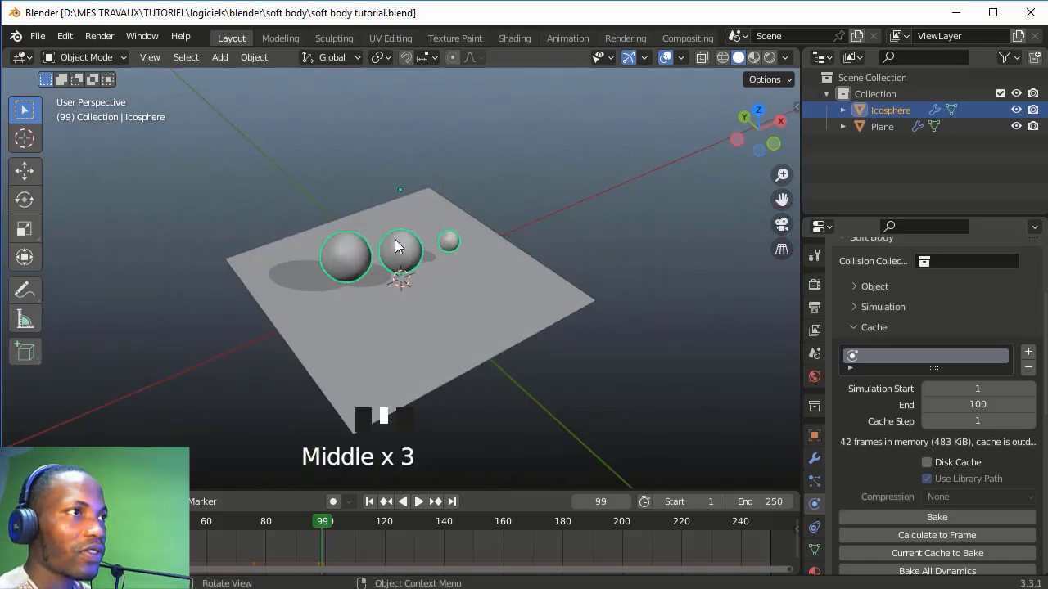
middle_drag(554, 159, 449, 162)
middle_drag(525, 162, 440, 165)
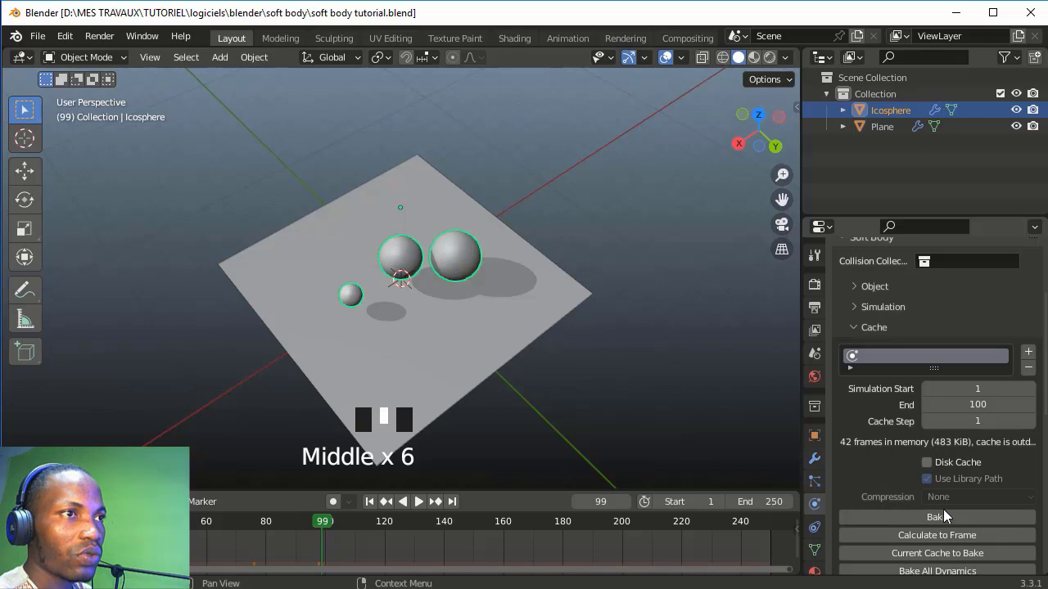
scroll(953, 536, down, 1)
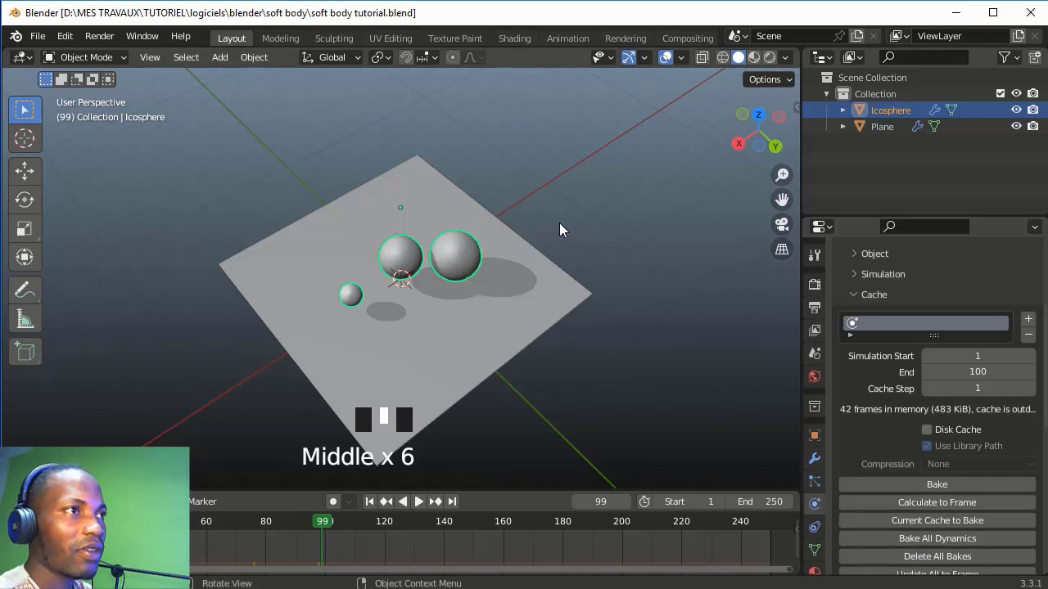
drag(761, 152, 675, 145)
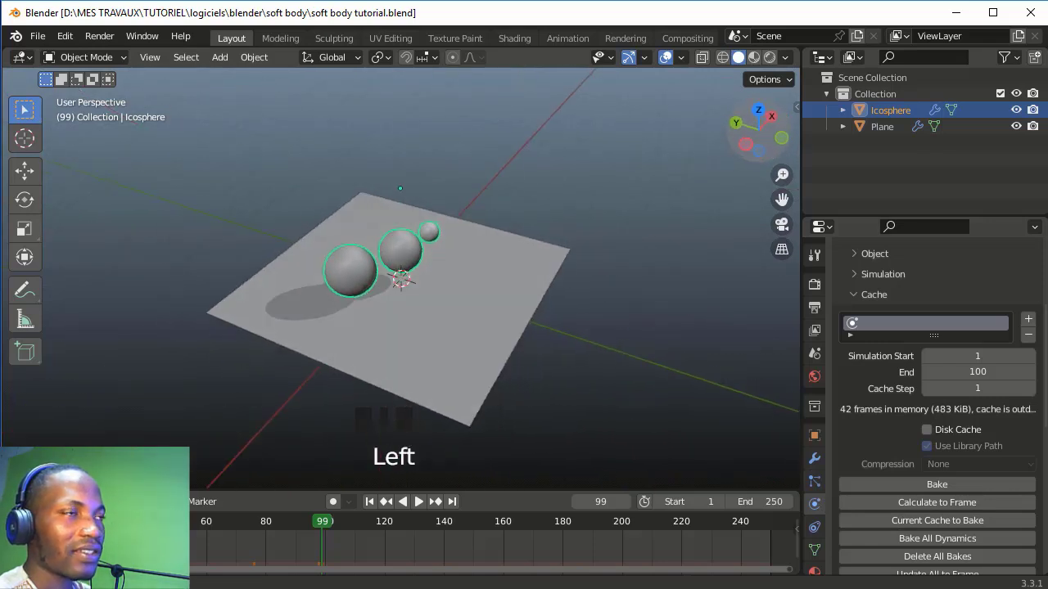
click(937, 485)
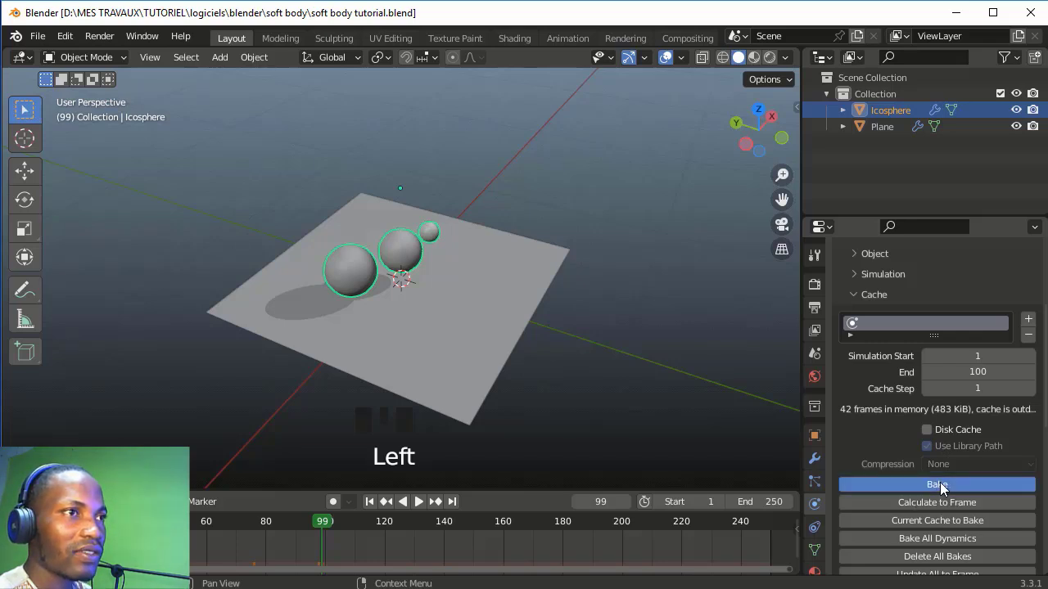
Play back the baked soft body simulation to check how the three spheres bounce on the plane
click(627, 292)
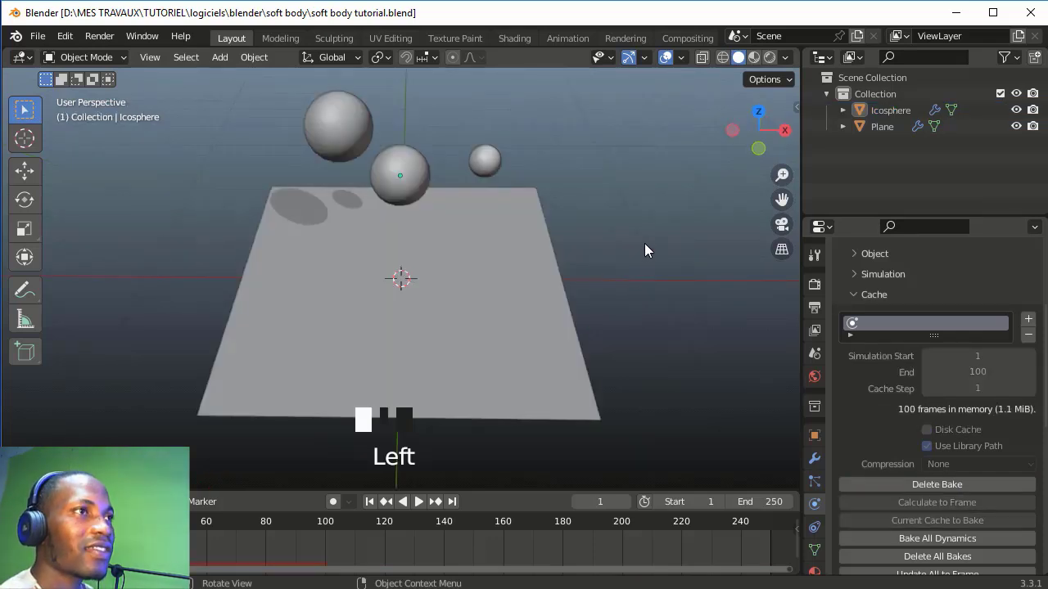
drag(748, 145, 692, 250)
key(space)
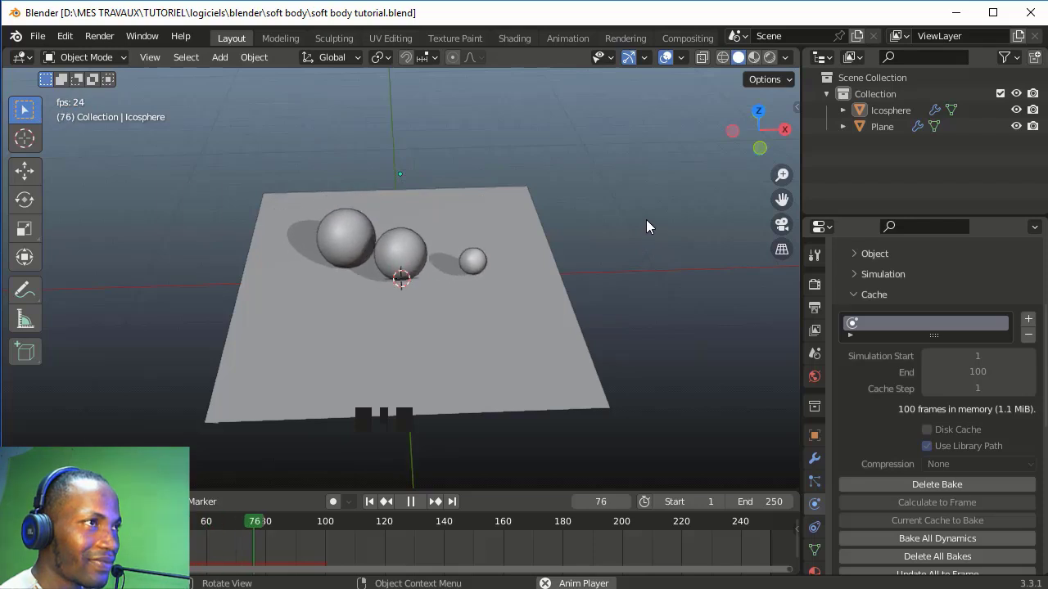
key(space)
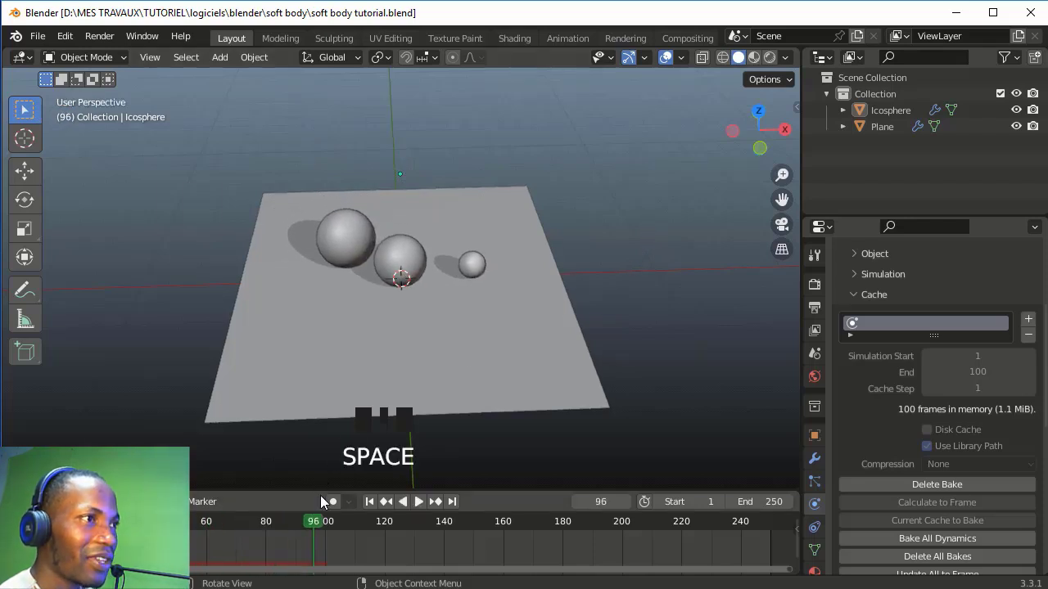
Move the animation to frame 76 and save the file
drag(309, 522, 253, 537)
middle_drag(611, 224, 525, 183)
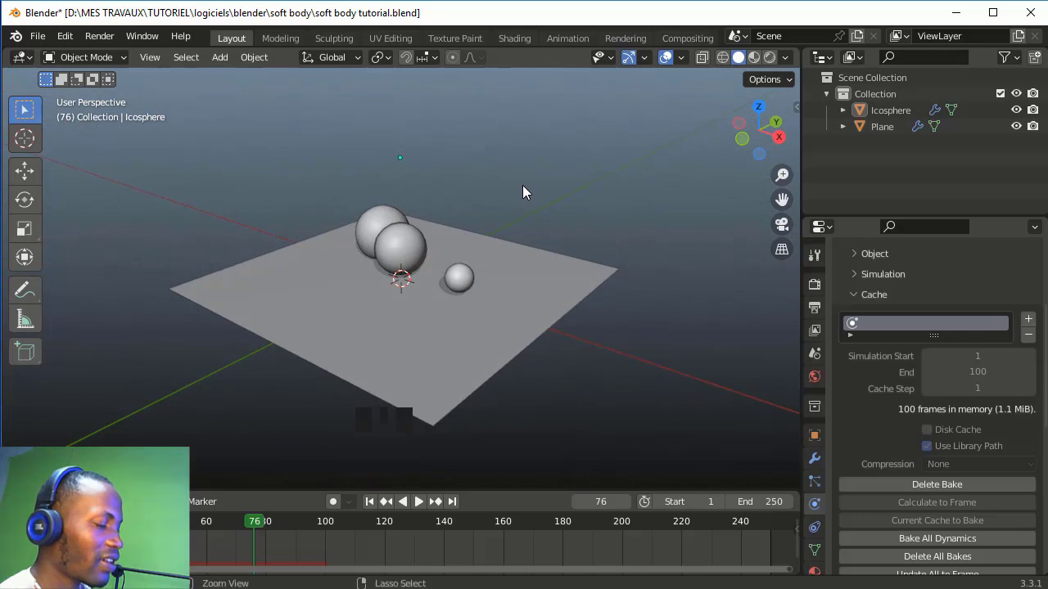
key(ctrl+s)
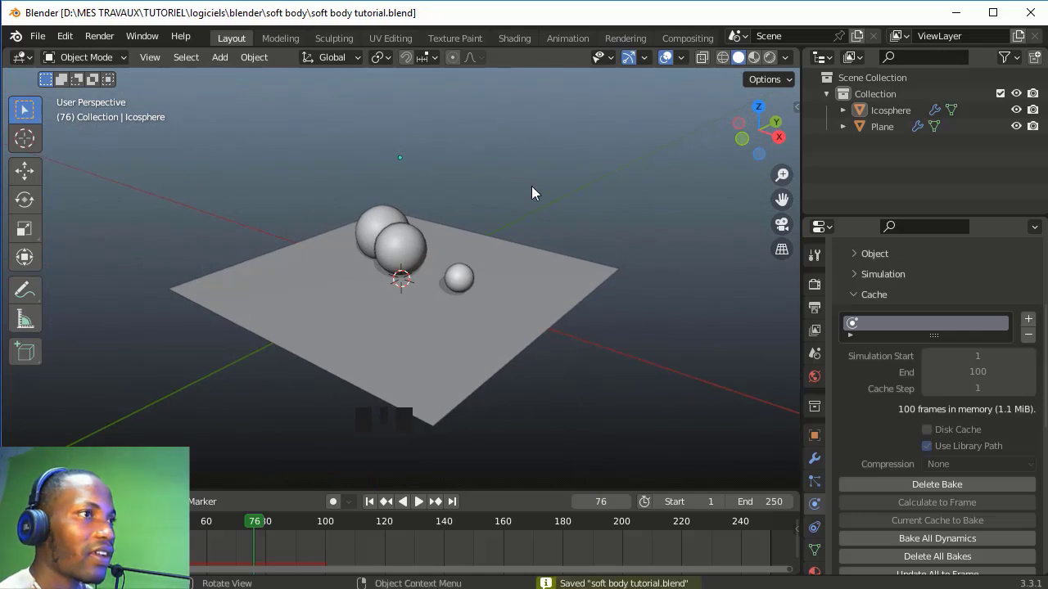
Split the 3D viewport vertically into two side-by-side viewports
right_click(505, 489)
click(495, 488)
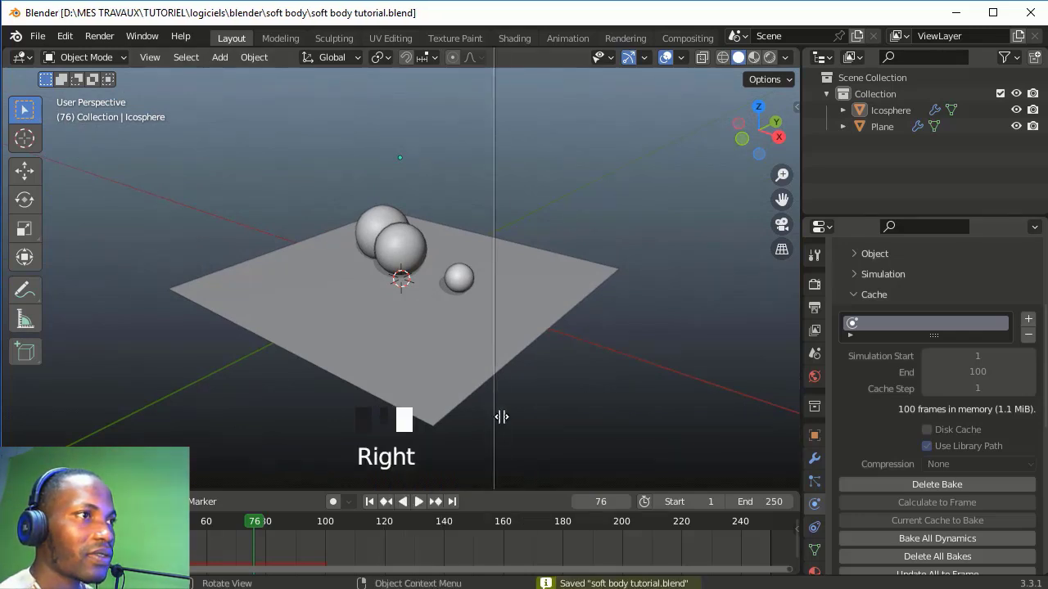
click(493, 364)
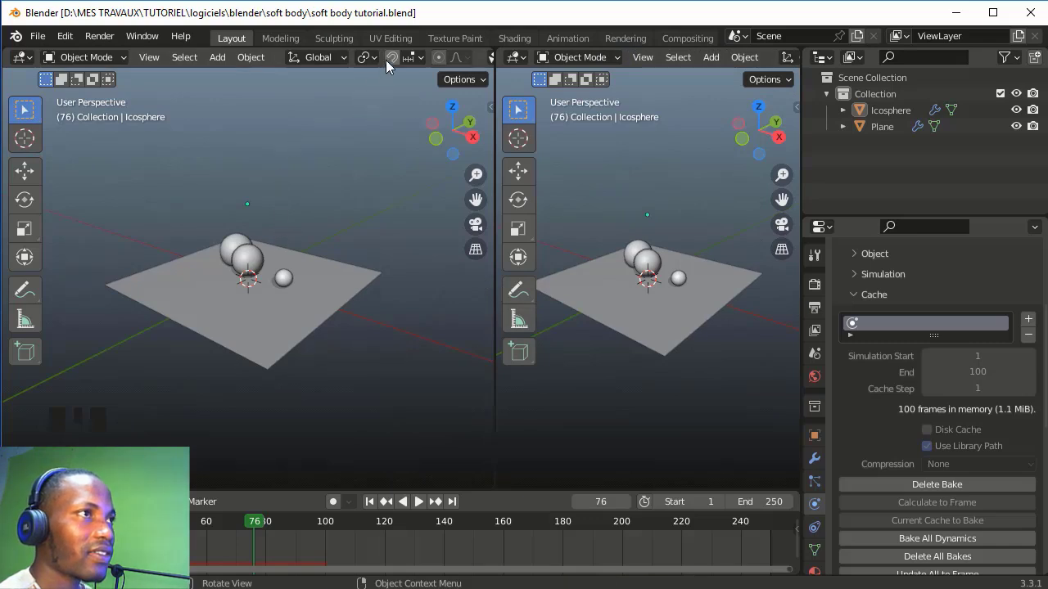
Hide the gizmos, overlays and toolbar in the wider viewport and frame the spheres on the plane from the front
scroll(385, 60, down, 5)
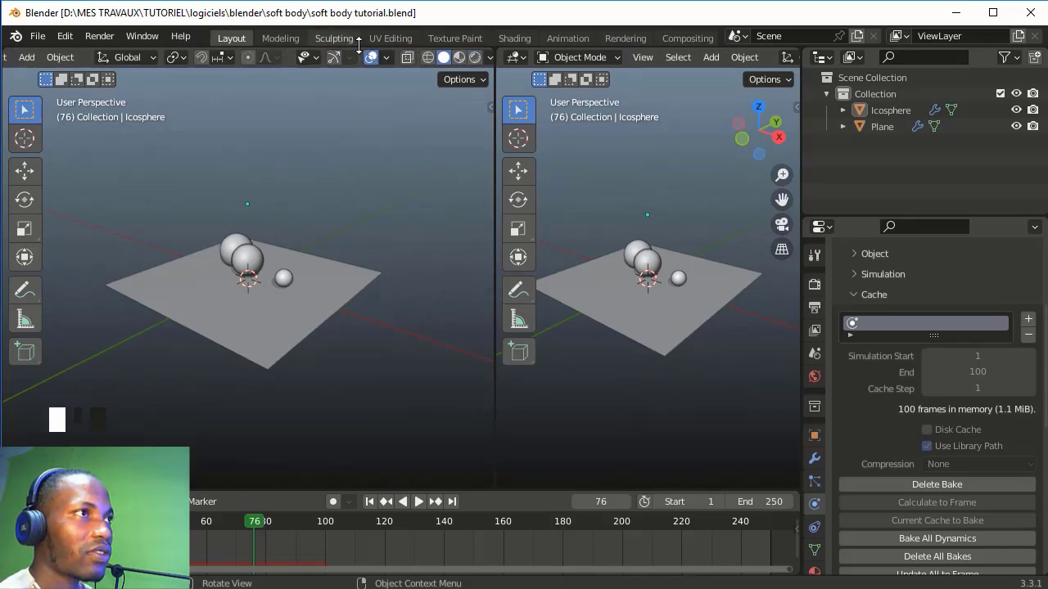
click(370, 57)
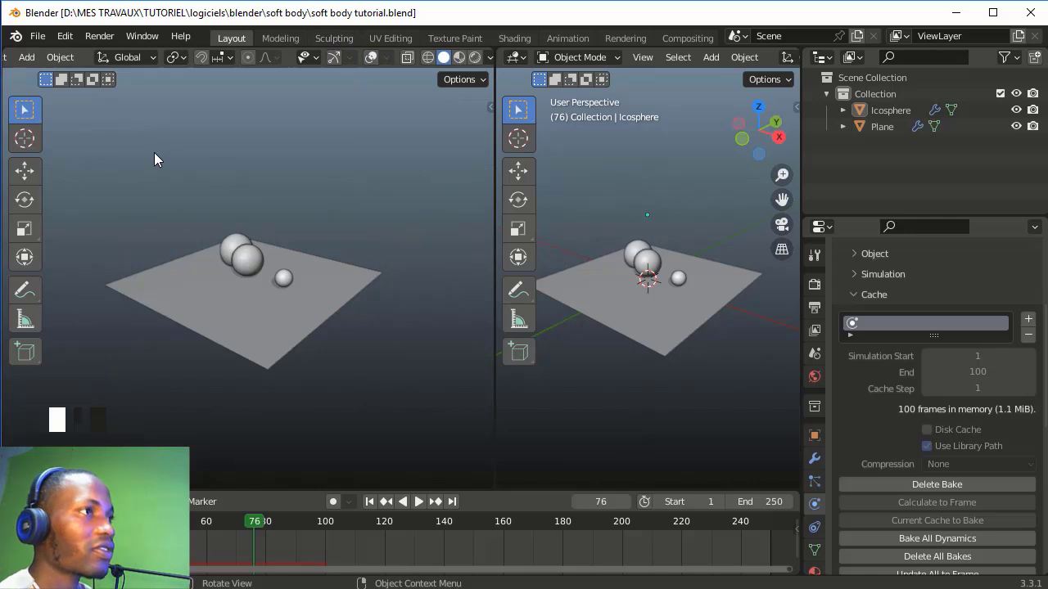
key(t)
scroll(243, 234, up, 2)
middle_drag(242, 232, 442, 151)
scroll(651, 262, down, 2)
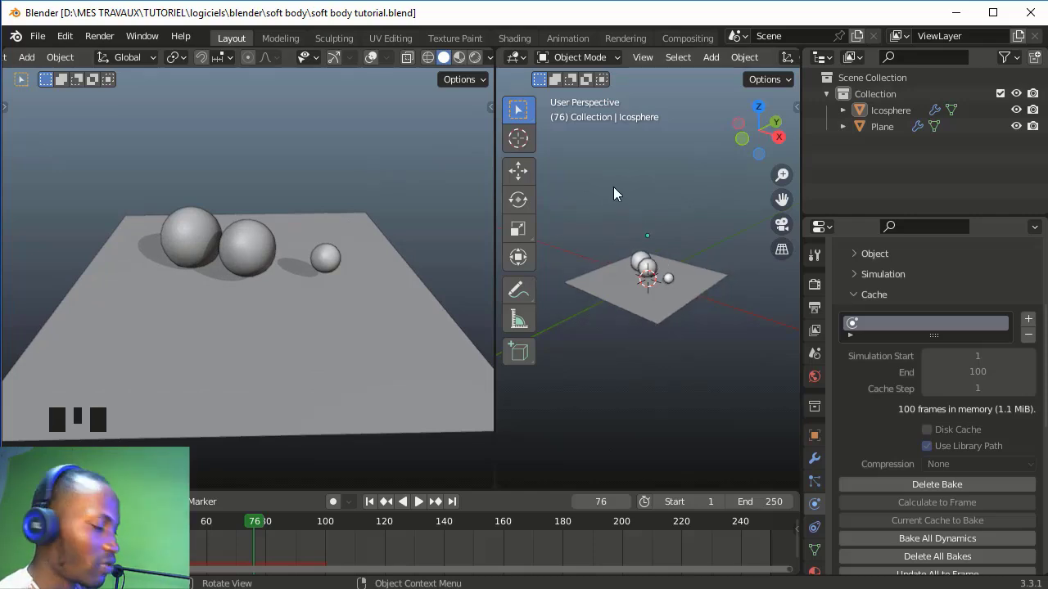
Add a camera to the scene and check what it sees in the viewport without overlays
key(shift+a)
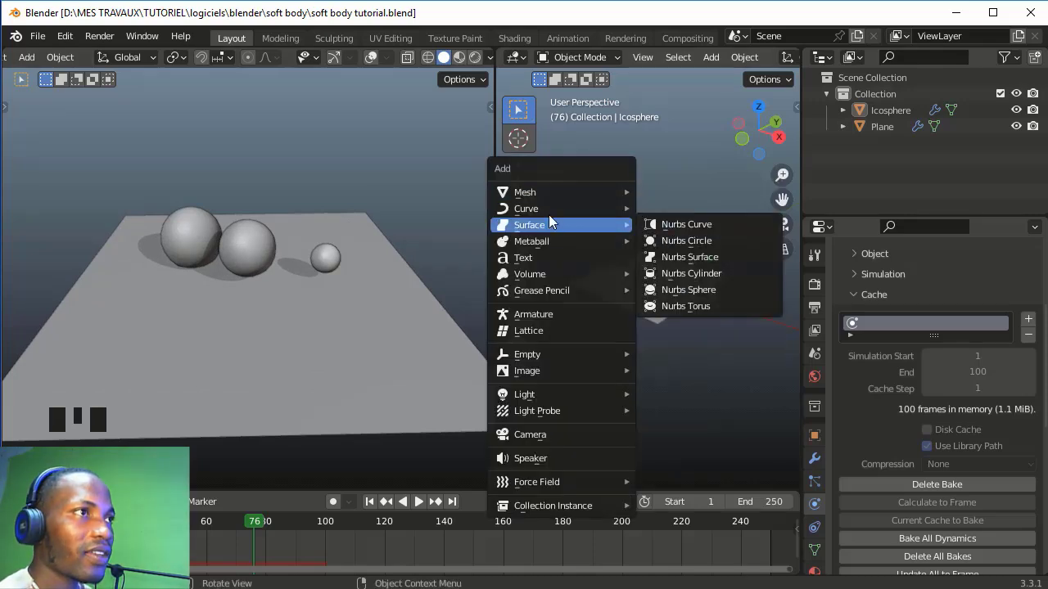
click(545, 435)
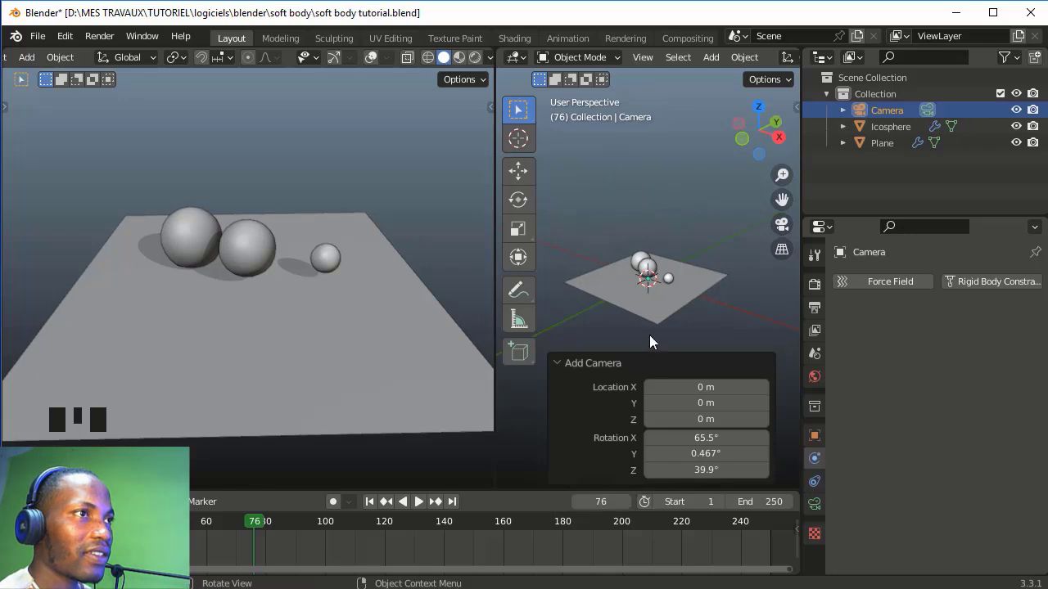
click(275, 166)
key(KP_0)
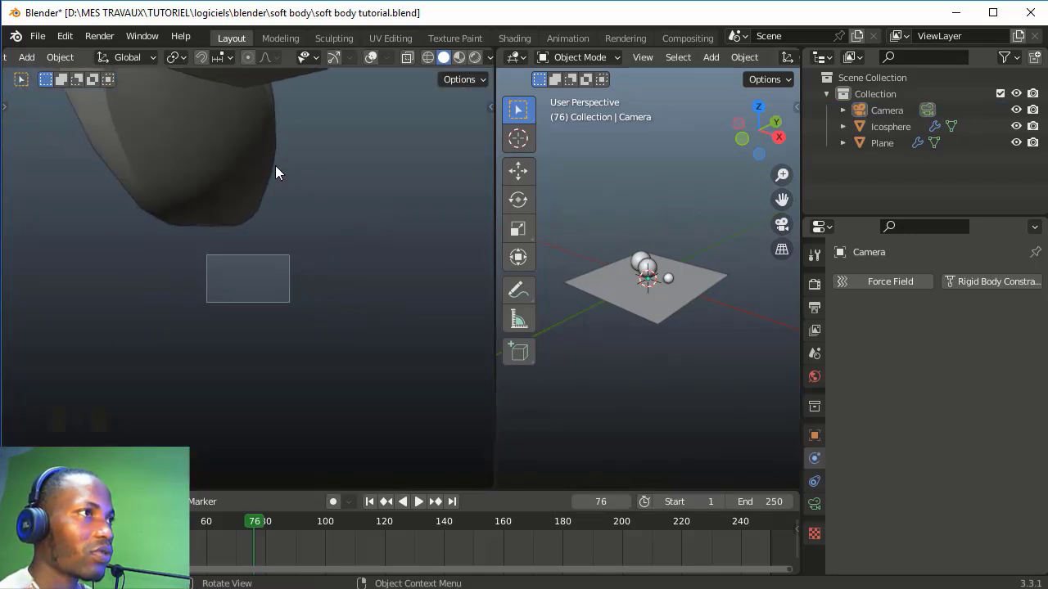
key(KP_0)
Align the new camera to the viewport's current front view of the spheres and plane
scroll(283, 186, down, 4)
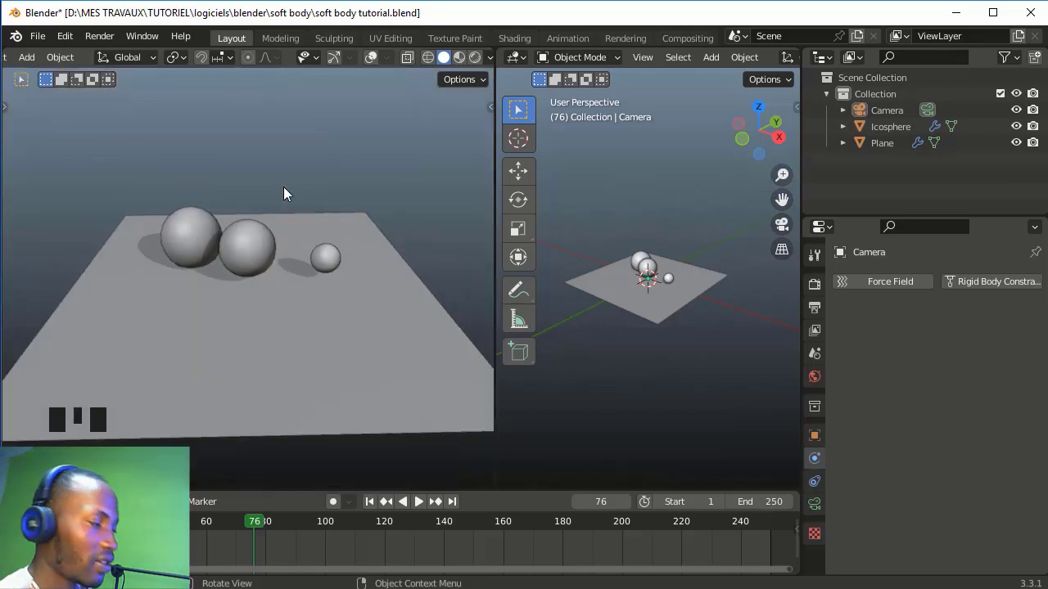
scroll(256, 197, up, 1)
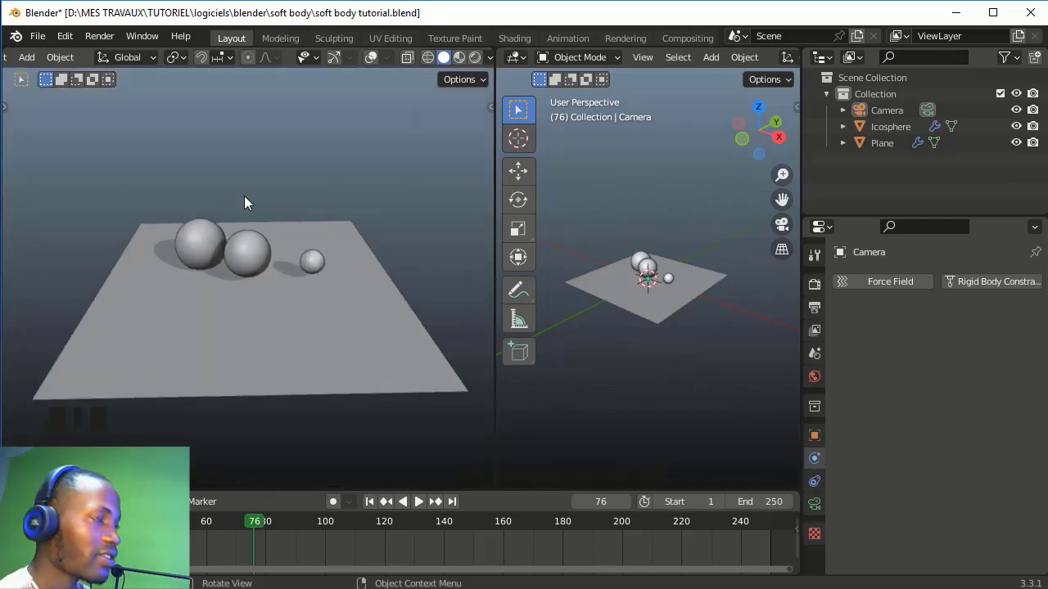
scroll(244, 196, up, 1)
key(ctrl)
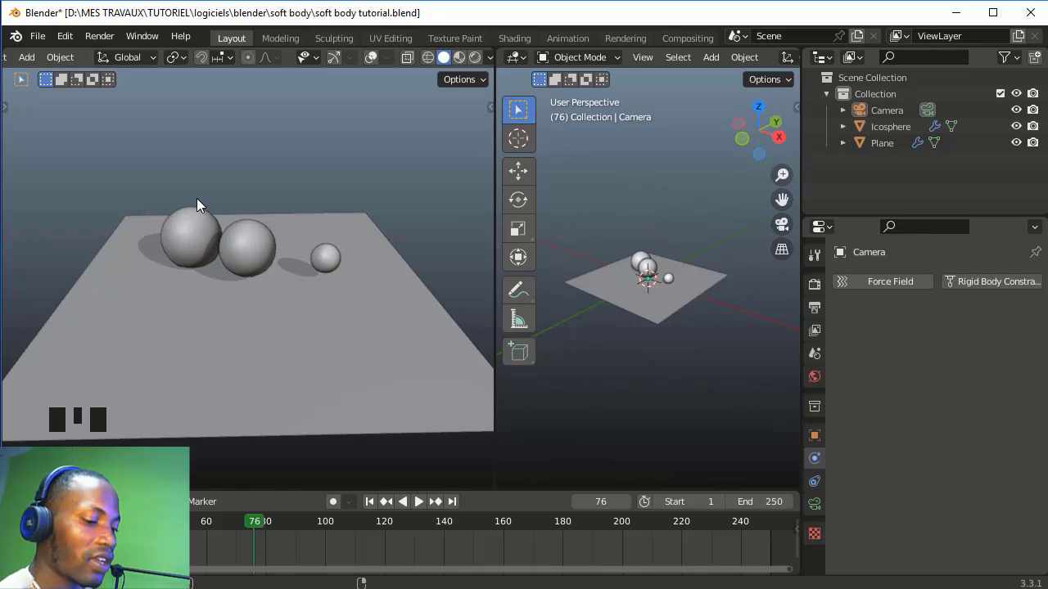
scroll(197, 198, down, 5)
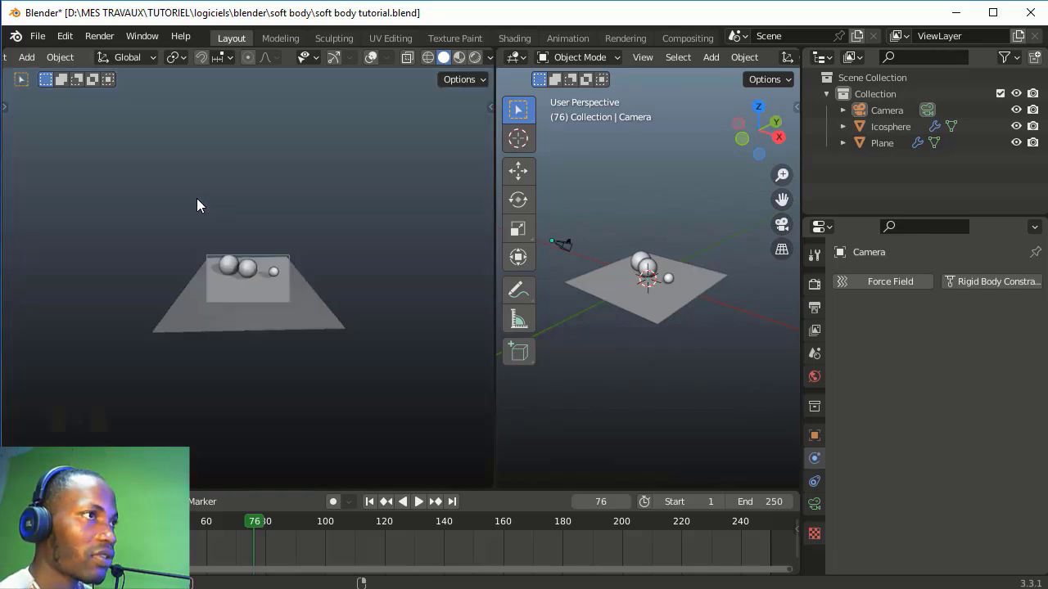
scroll(262, 270, up, 5)
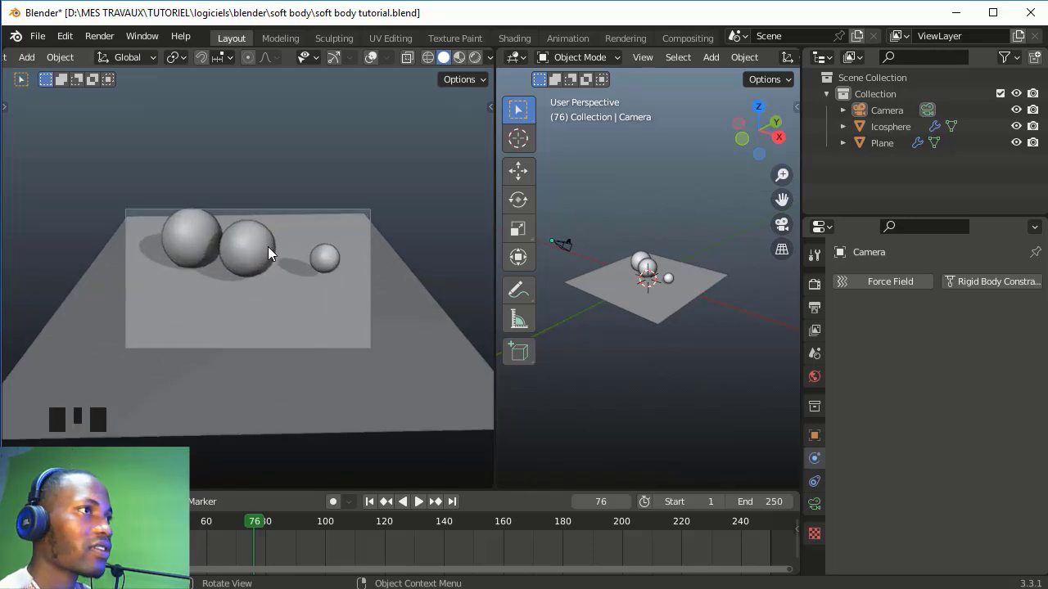
Turn on the view locks To 3D Cursor and Camera to View for the camera viewport
key(n)
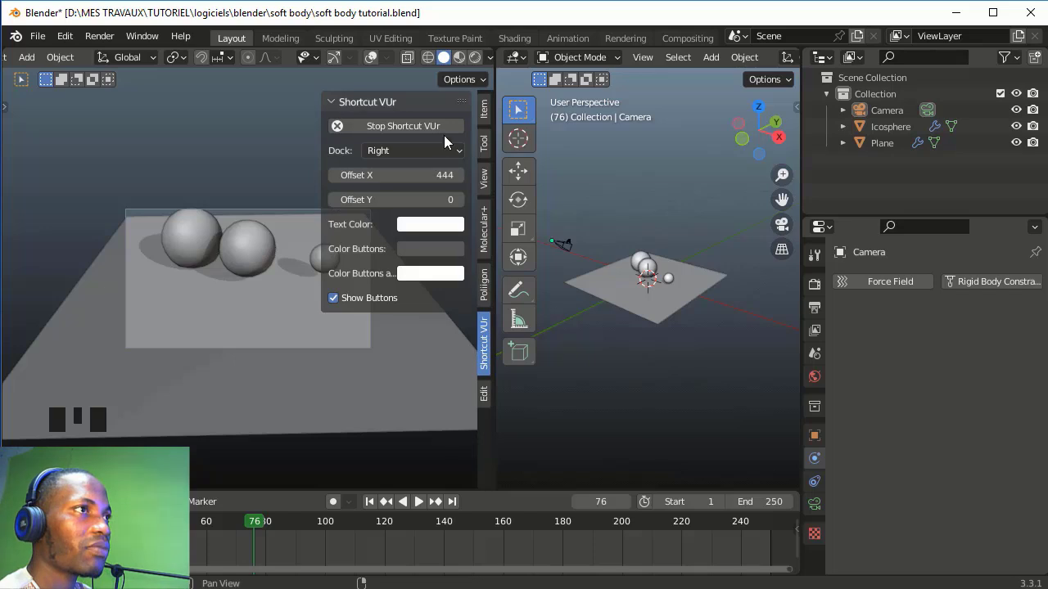
click(484, 177)
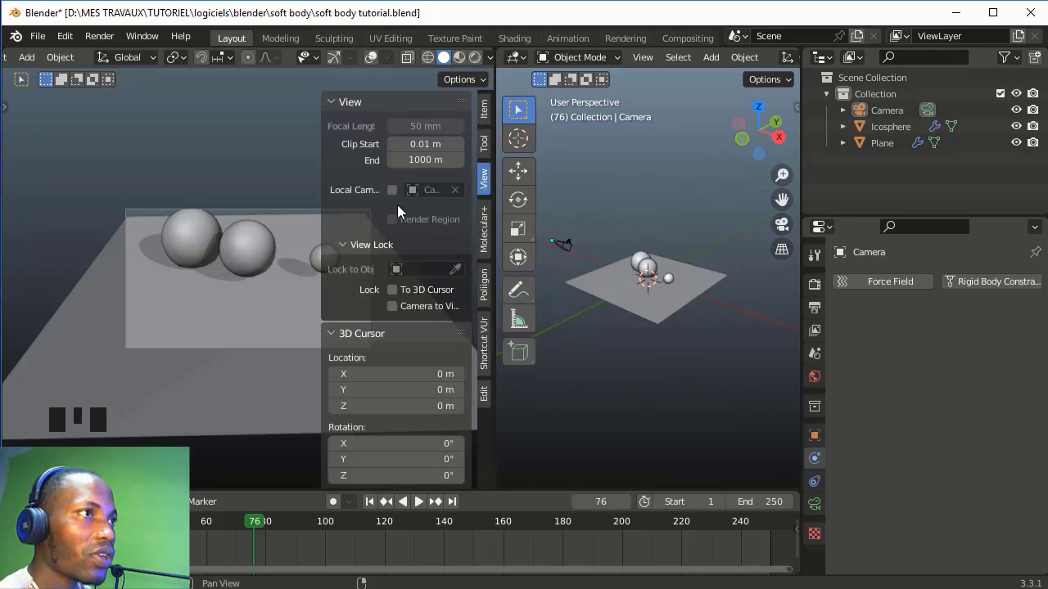
click(394, 290)
click(393, 305)
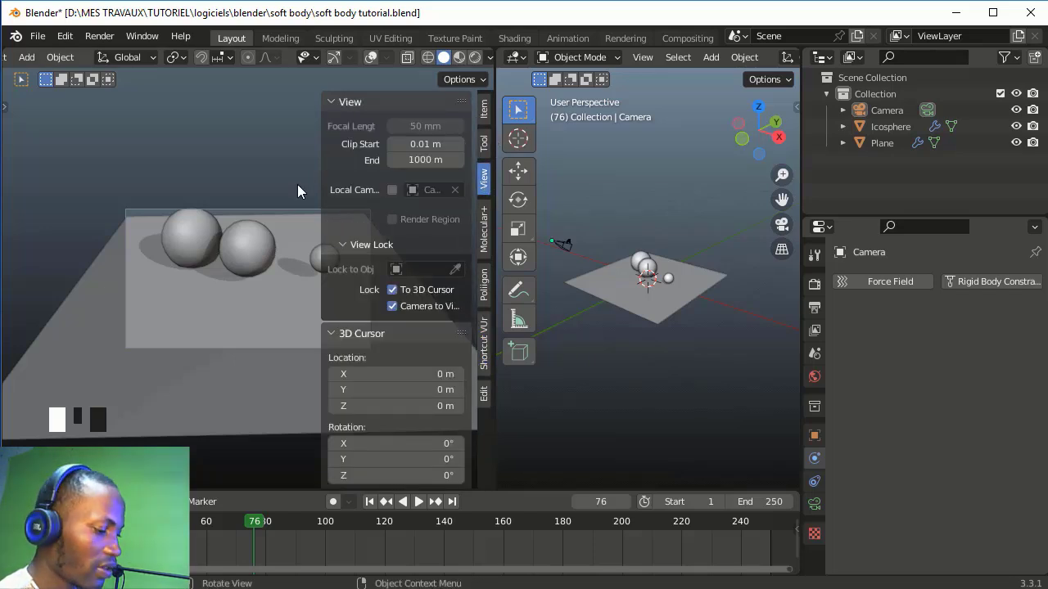
key(n)
Select the camera and move it about 1 m, mostly upward, so the spheres sit lower in its frame
click(890, 110)
key(g)
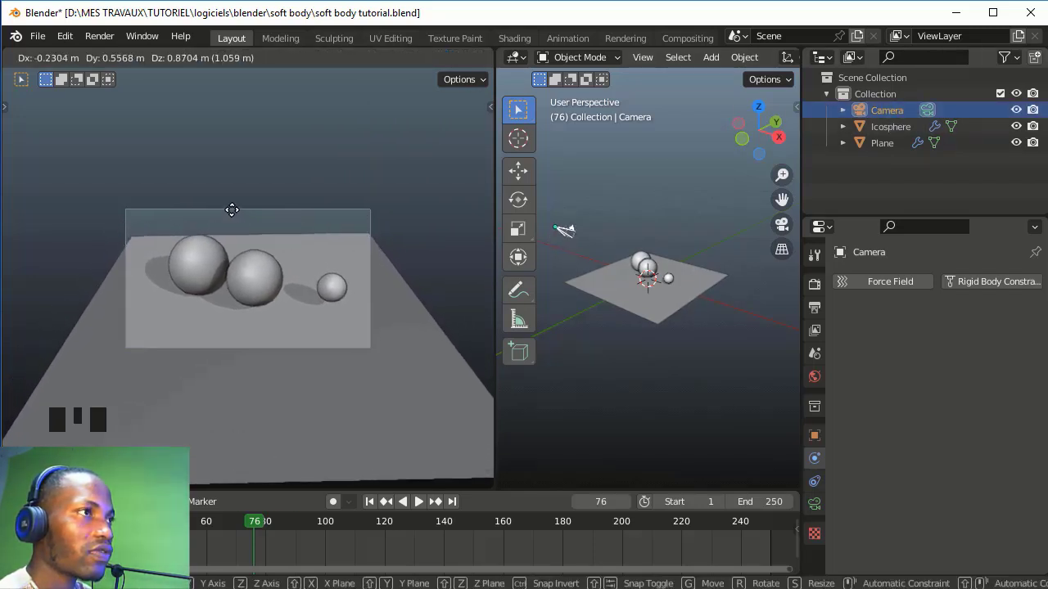
click(236, 211)
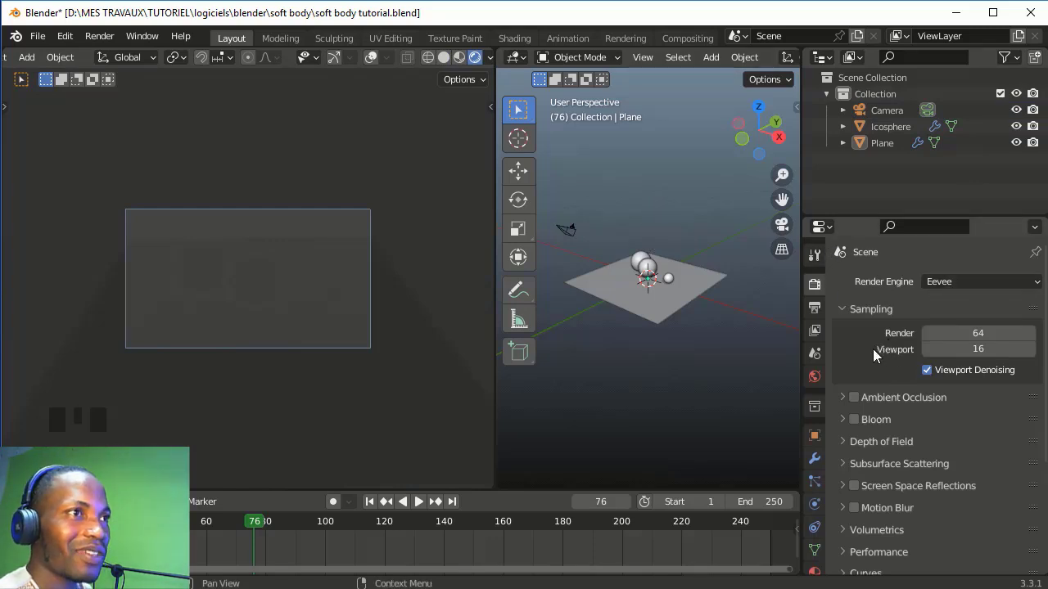
Enable Ambient Occlusion and Screen Space Reflections for the Eevee render
click(856, 397)
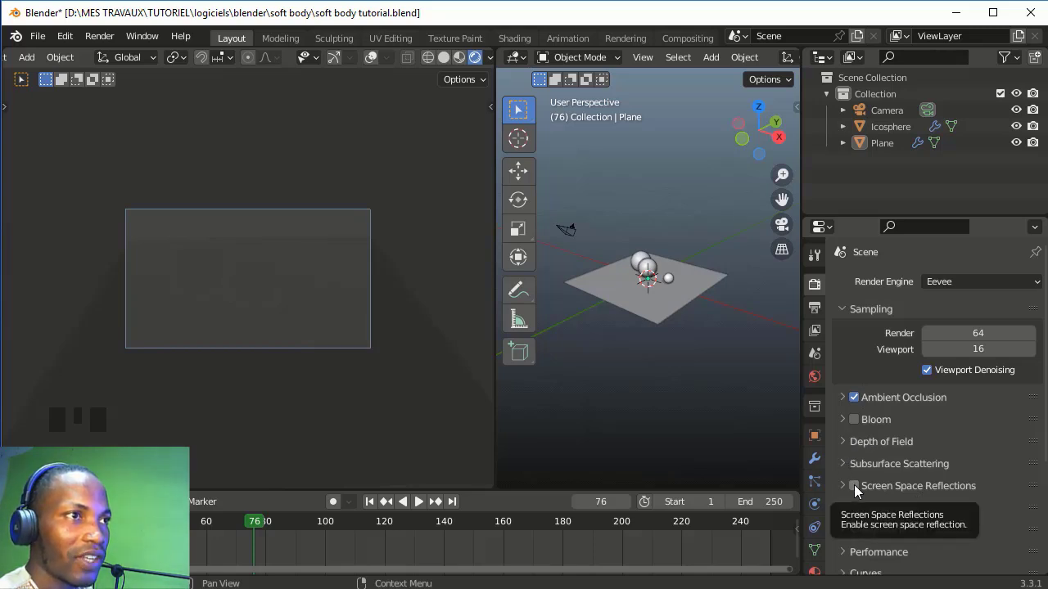
Set the world colour to an Environment Texture and load the Christmas photo 02_4k EXR image from the BLENDER folder in D:\SETUP\3d
click(814, 377)
click(922, 392)
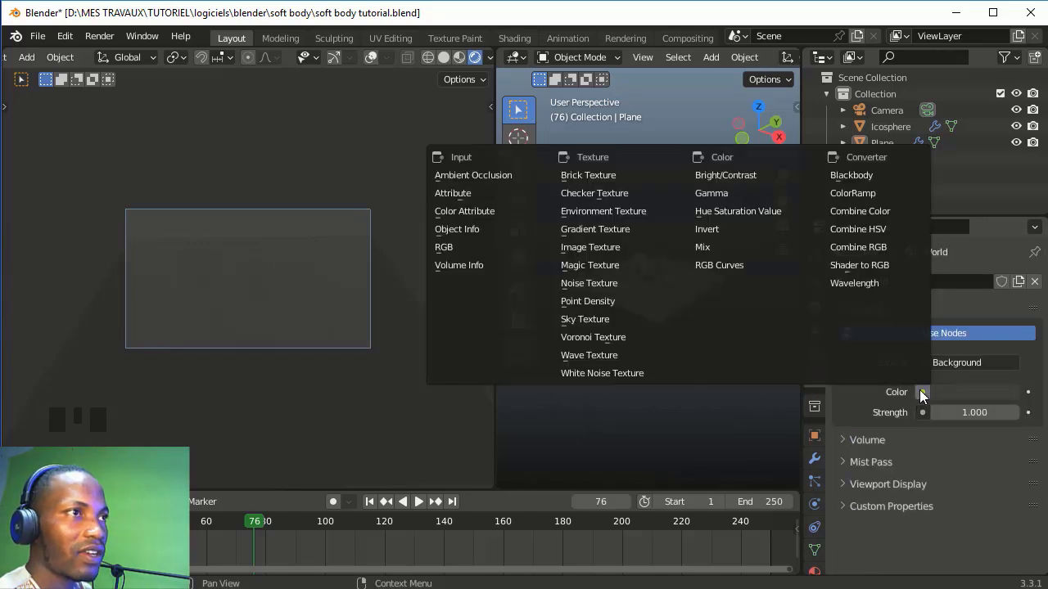
click(620, 217)
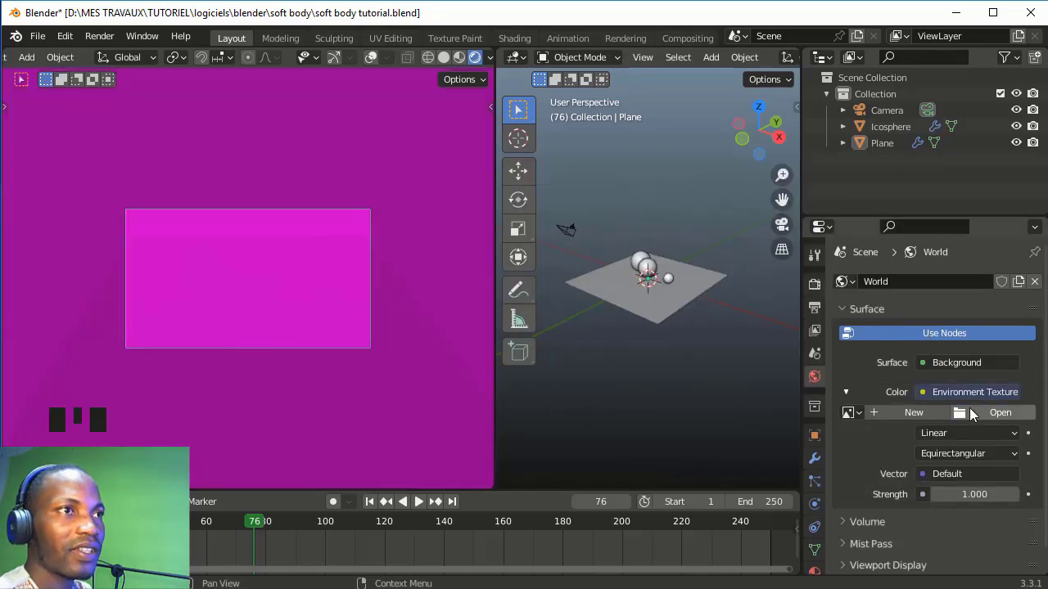
click(970, 414)
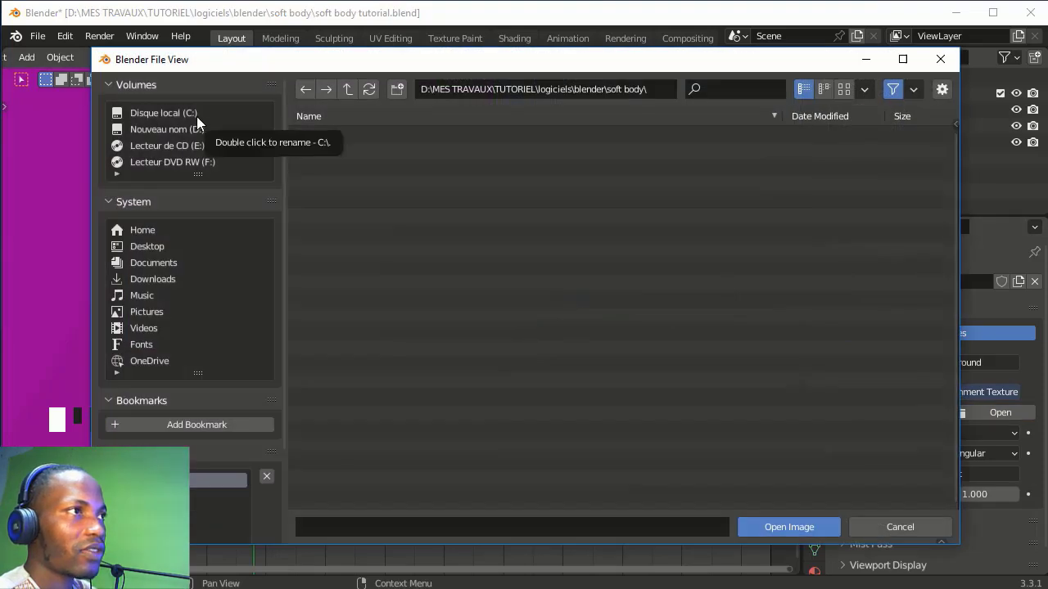
click(178, 131)
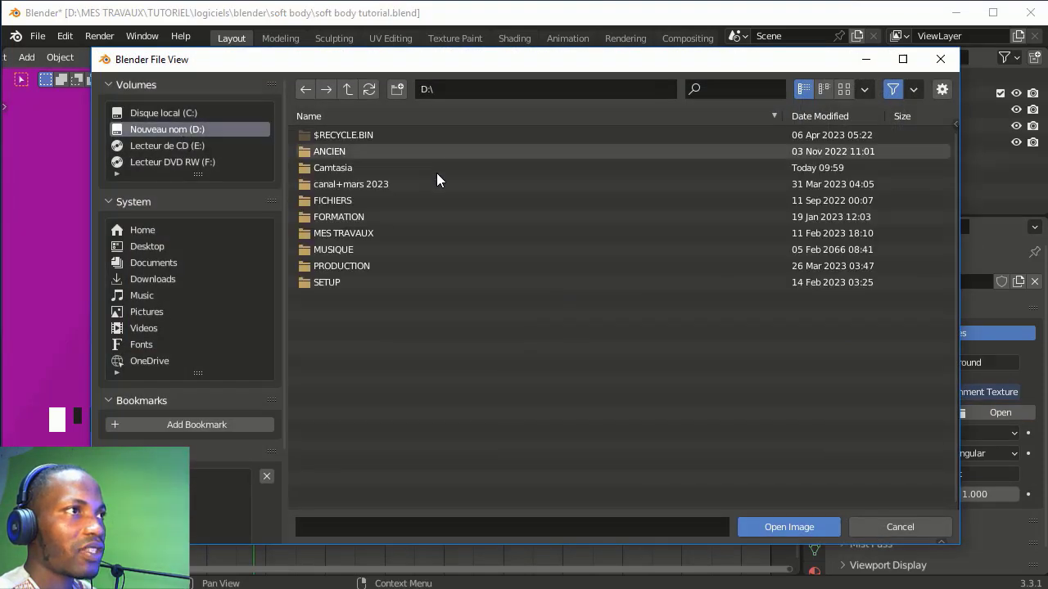
double_click(324, 283)
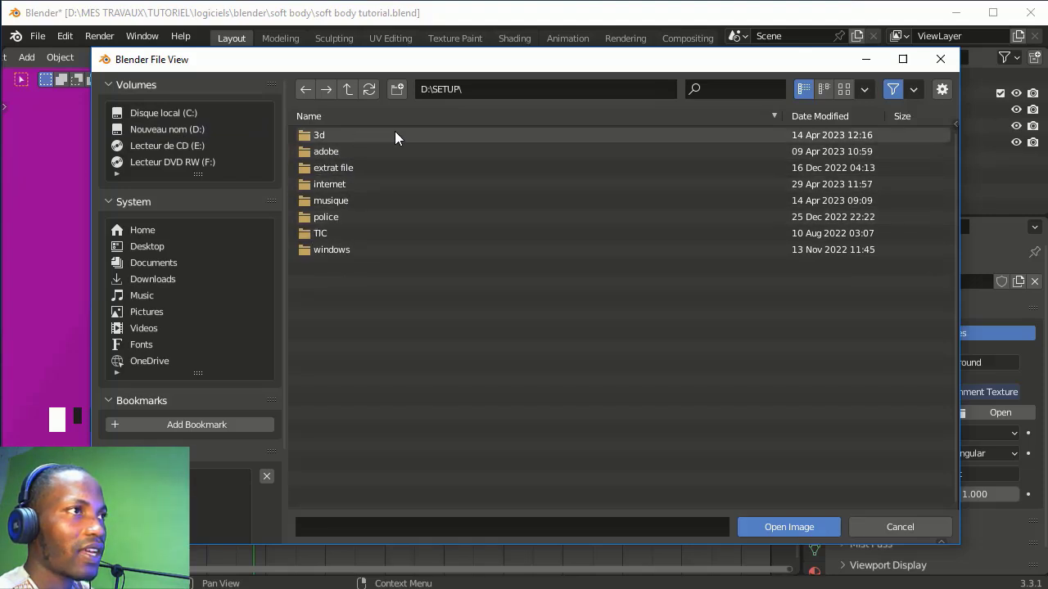
double_click(302, 137)
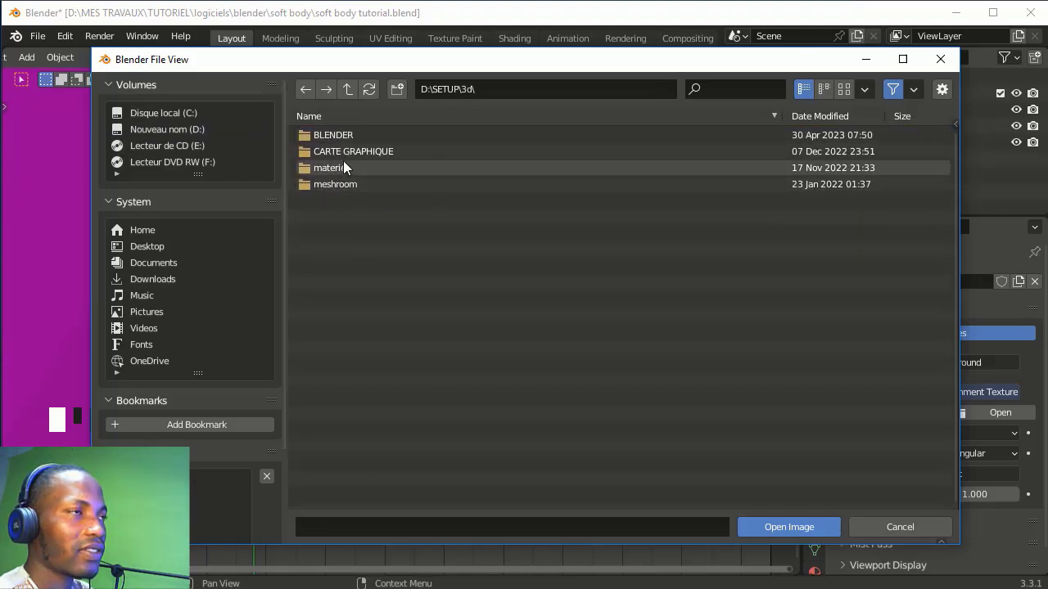
double_click(337, 136)
double_click(335, 134)
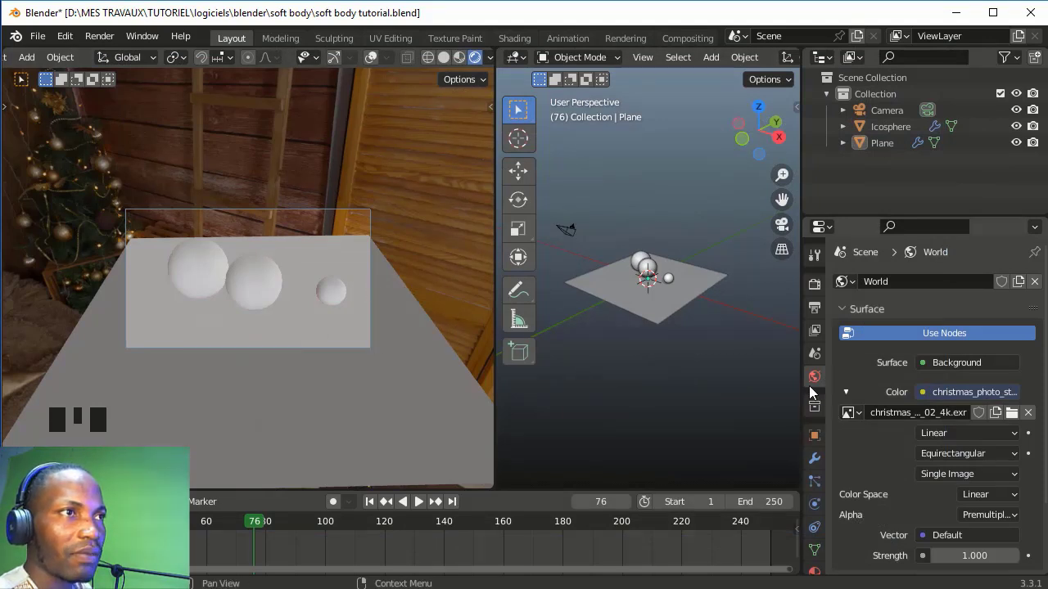
Make the render's film background transparent
click(814, 284)
scroll(867, 372, down, 2)
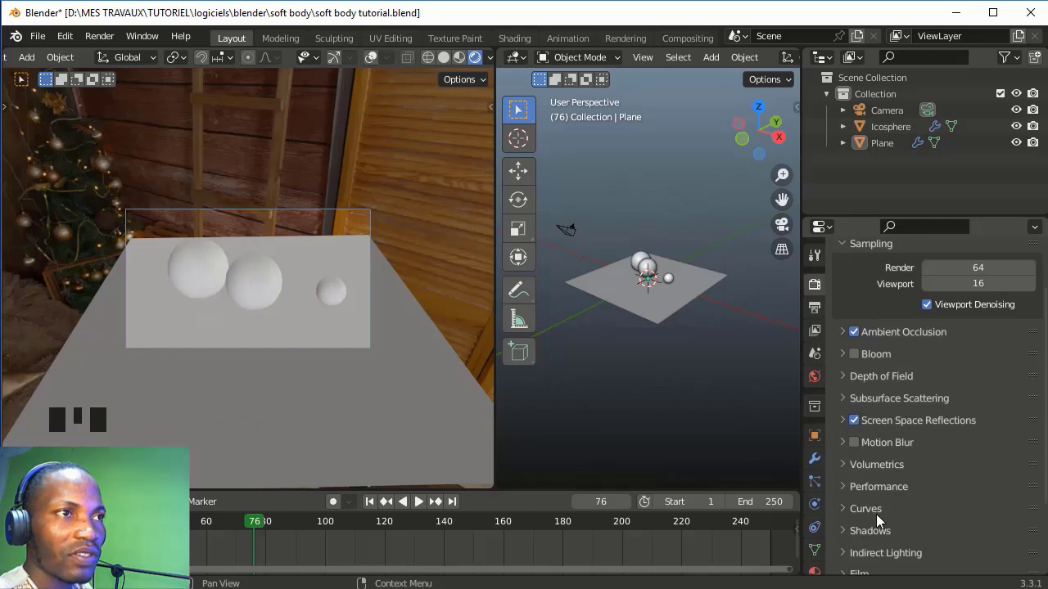
scroll(876, 500, down, 3)
click(845, 477)
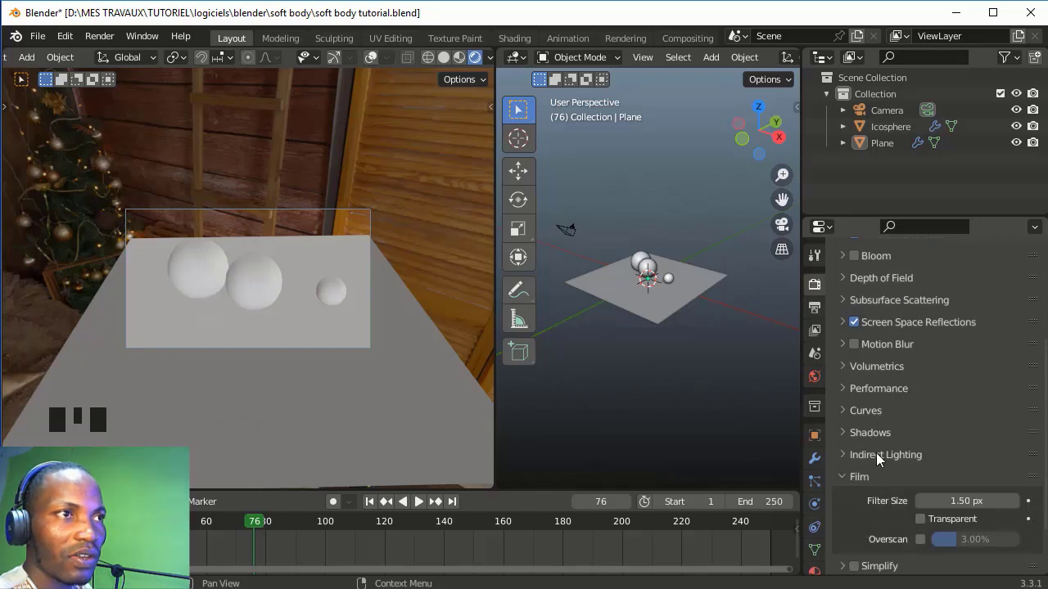
scroll(878, 460, down, 2)
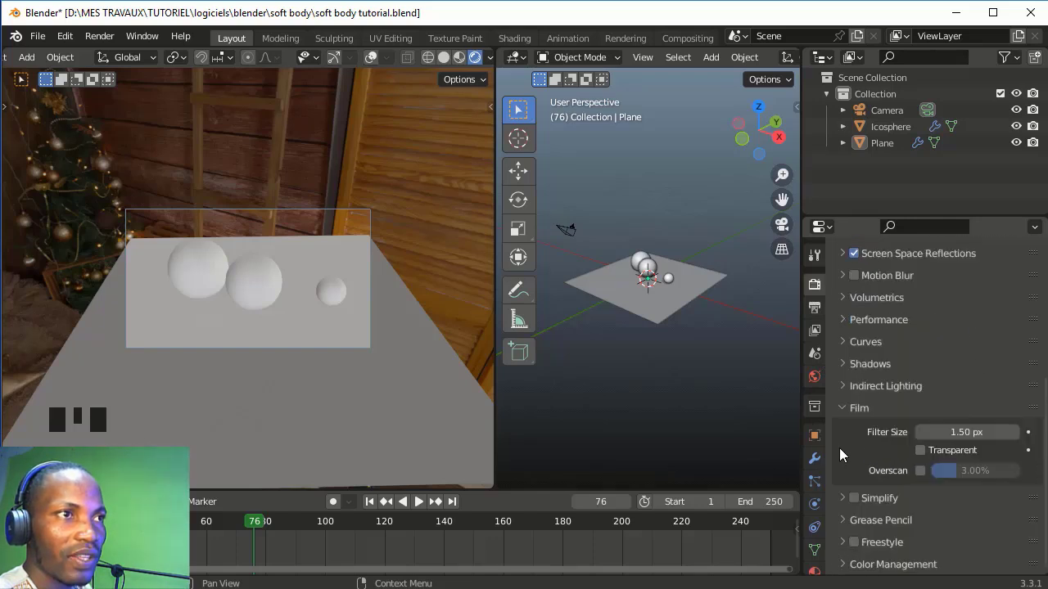
click(923, 454)
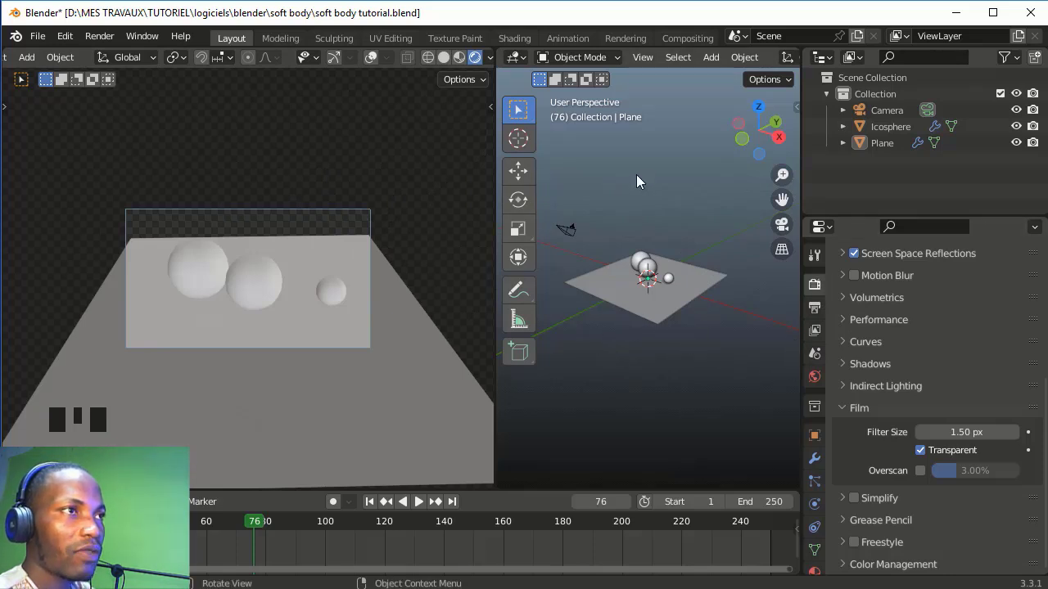
key(shift+a)
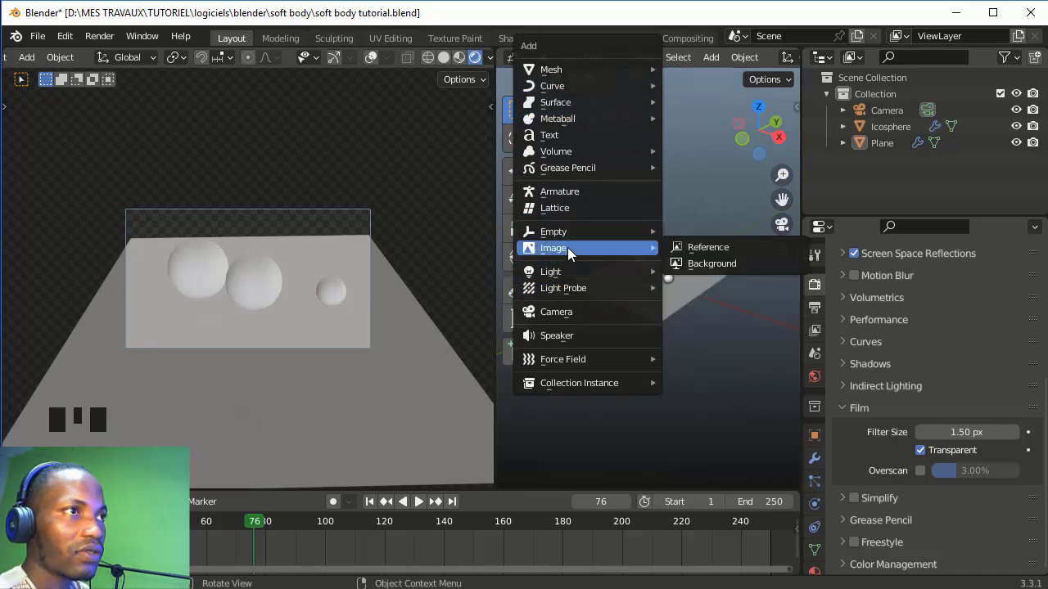
mouse_move(562, 270)
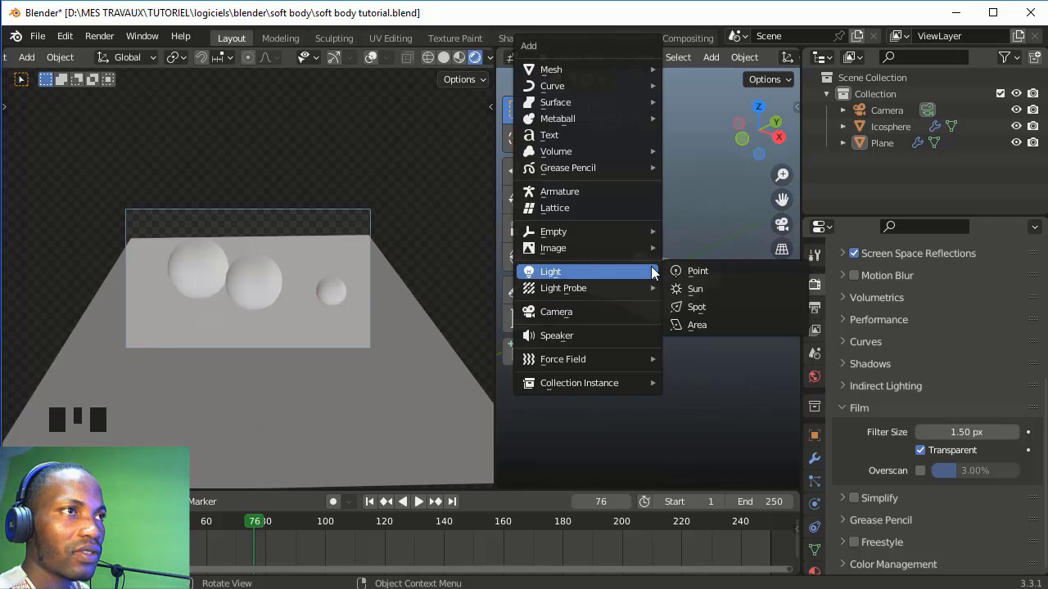
click(694, 306)
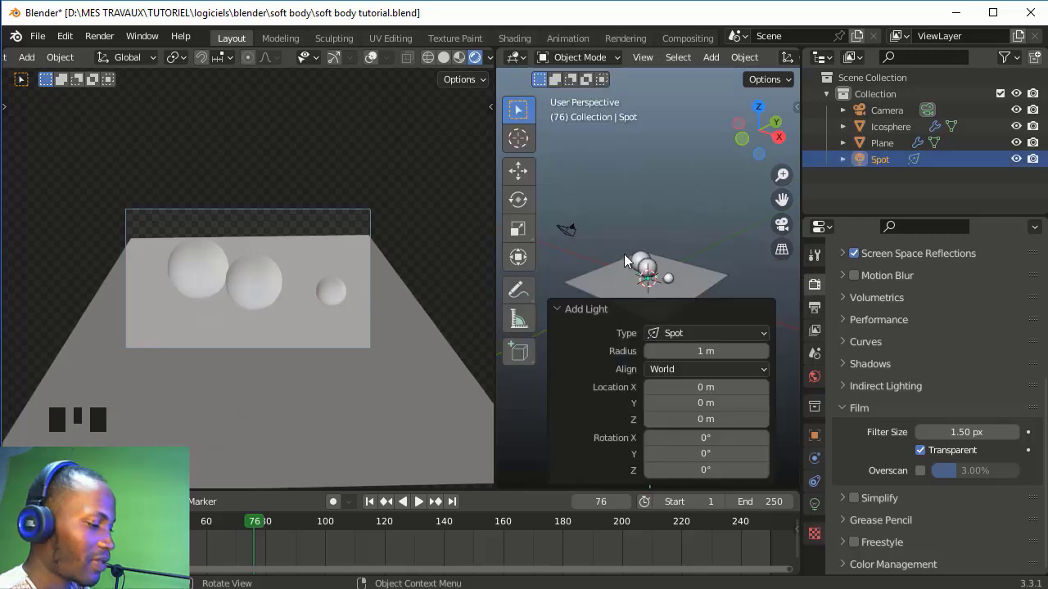
key(ctrl+z)
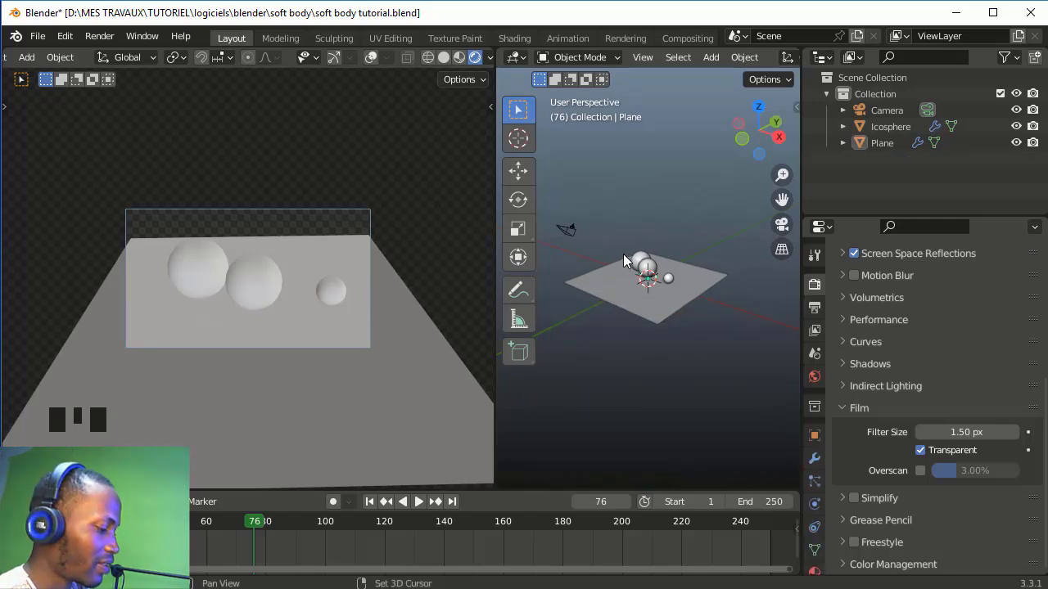
Add a Sun light at the scene's origin and rotate it by 400° around the view axis
key(shift+a)
mouse_move(570, 272)
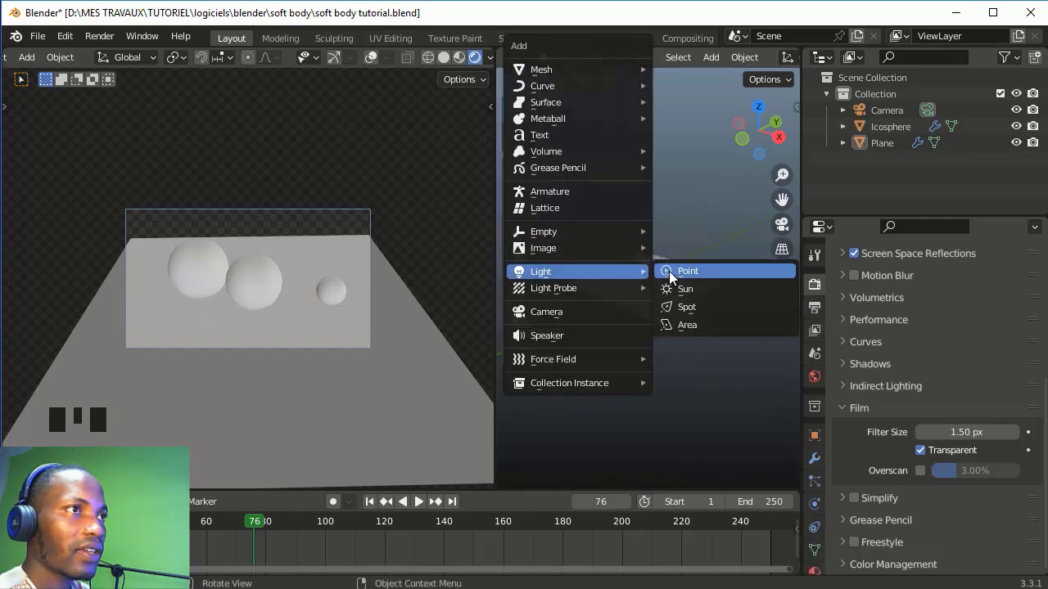
click(686, 287)
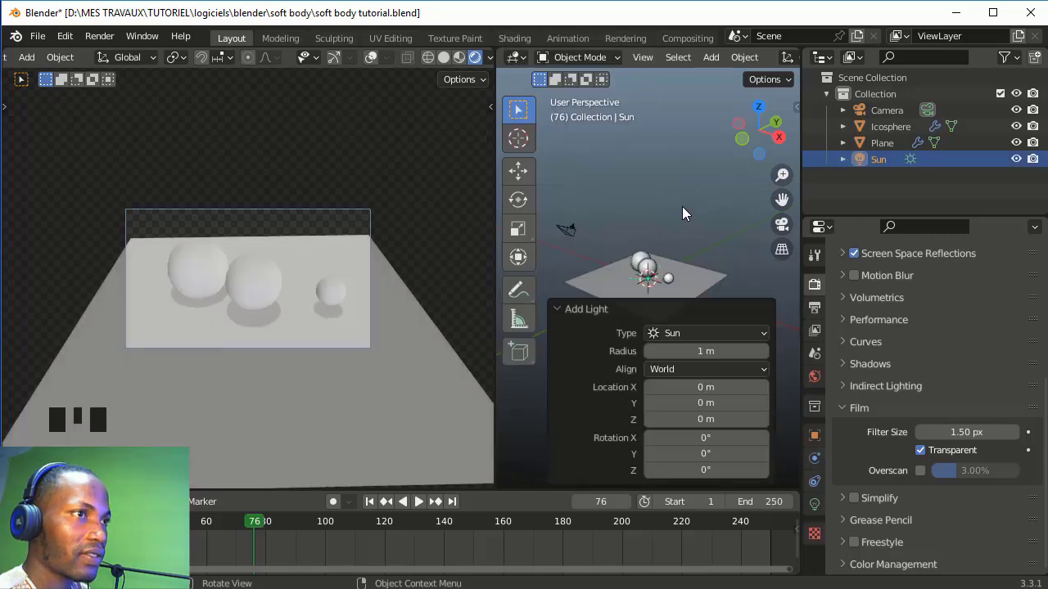
key(r)
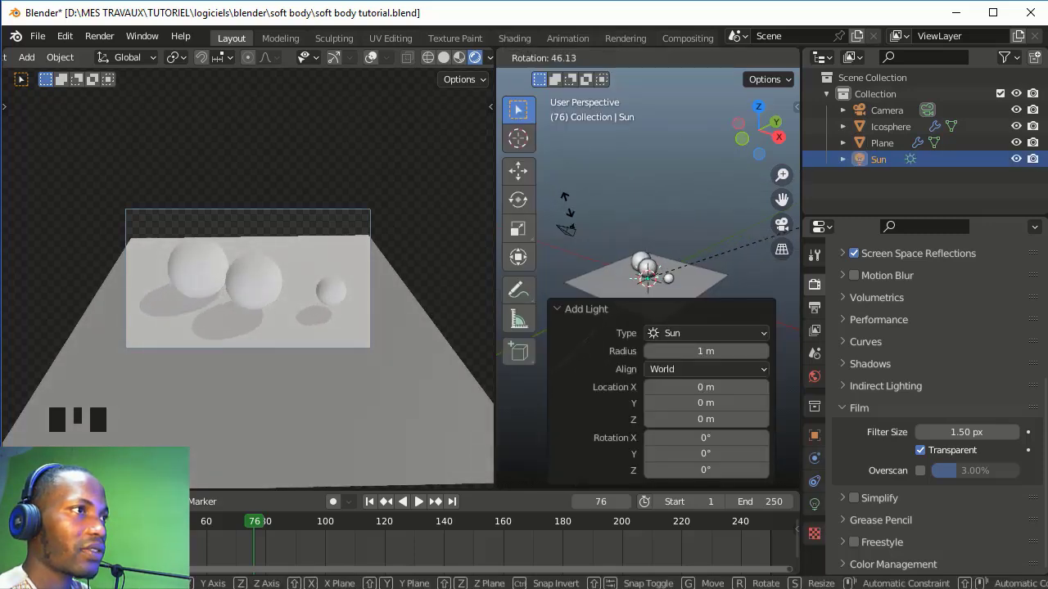
text(400)
key(Return)
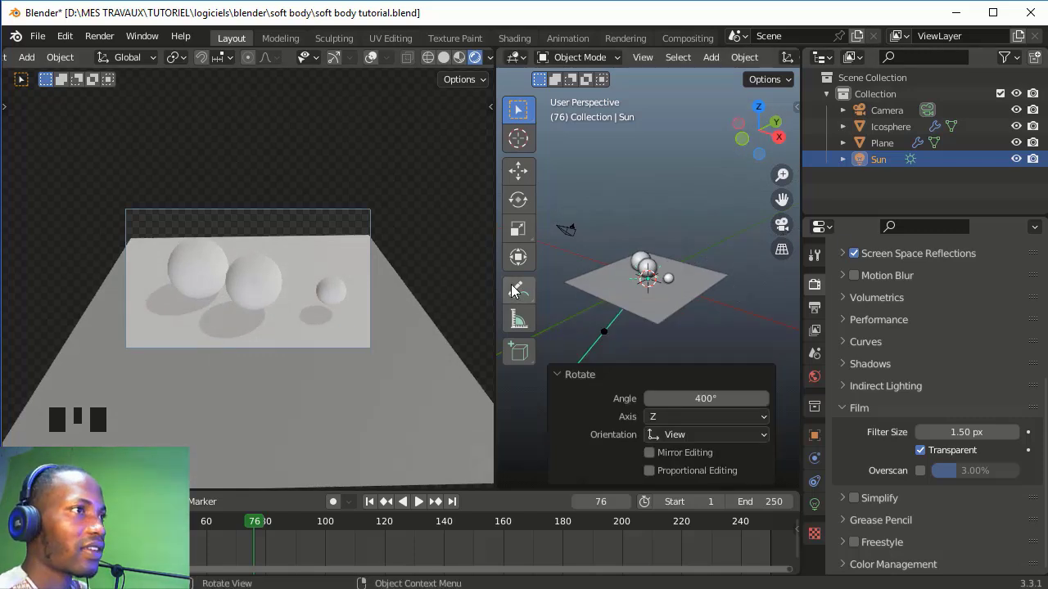
Give the Icosphere spheres a new material with a light blue base colour
click(188, 281)
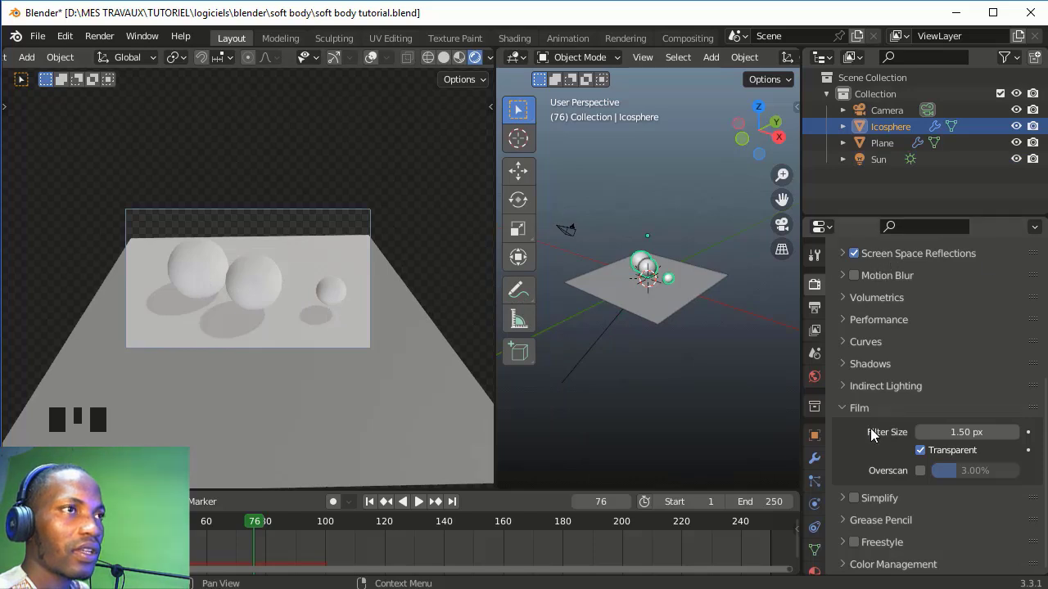
scroll(819, 461, down, 2)
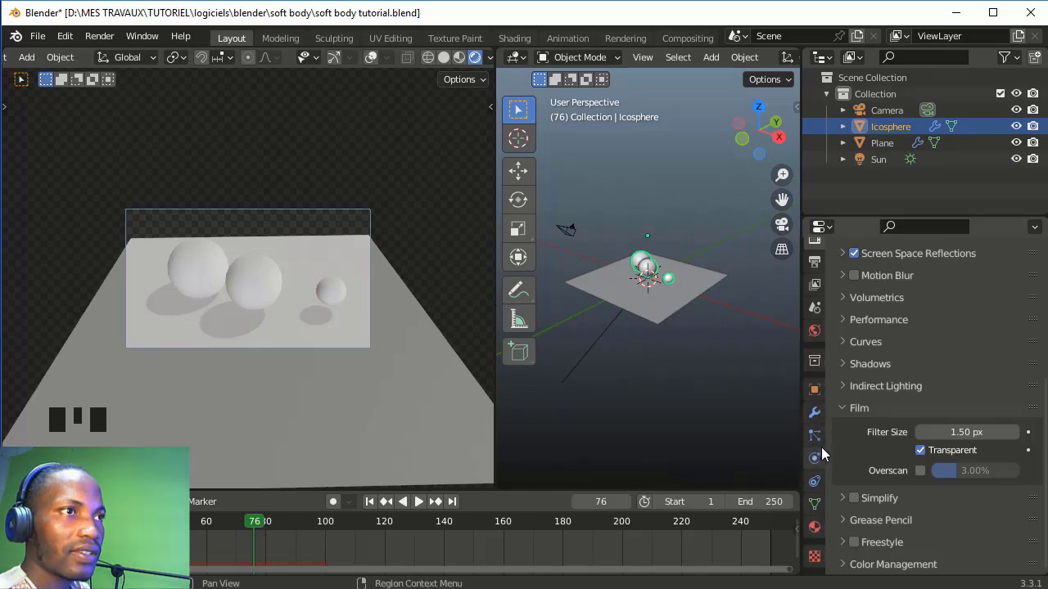
click(814, 526)
click(948, 355)
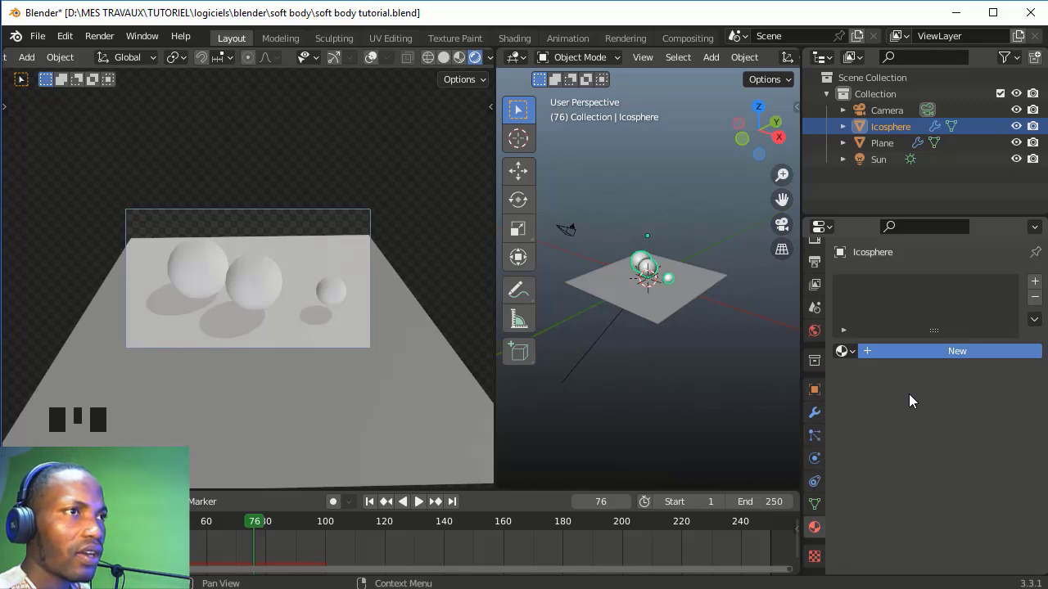
scroll(893, 463, down, 3)
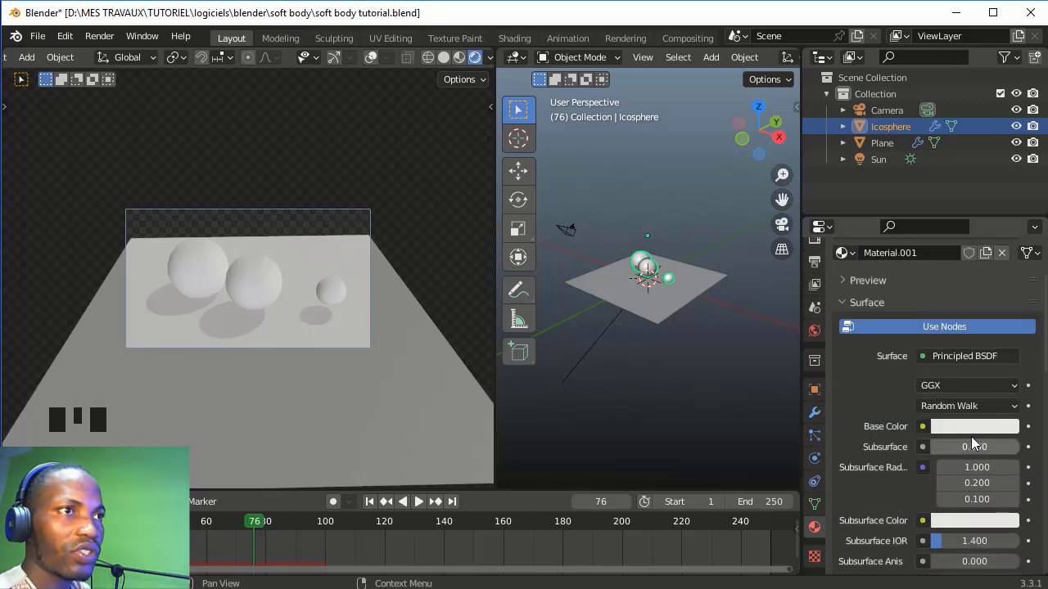
click(971, 428)
drag(935, 249, 948, 220)
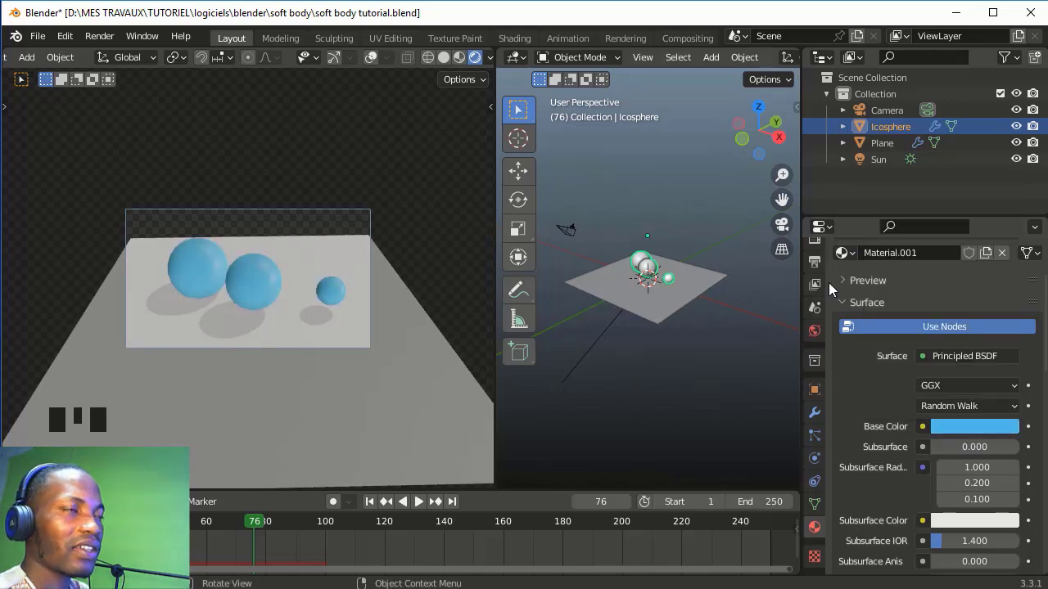
Set the spheres' material to a subsurface of about 0.147 and a roughness of about 0.225
scroll(890, 483, down, 2)
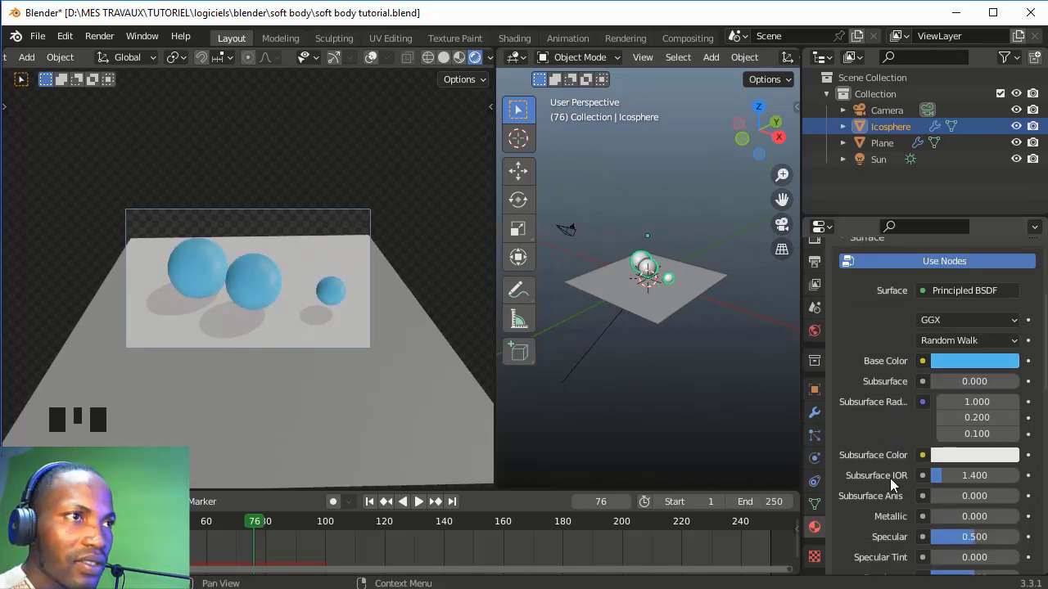
drag(938, 384, 951, 384)
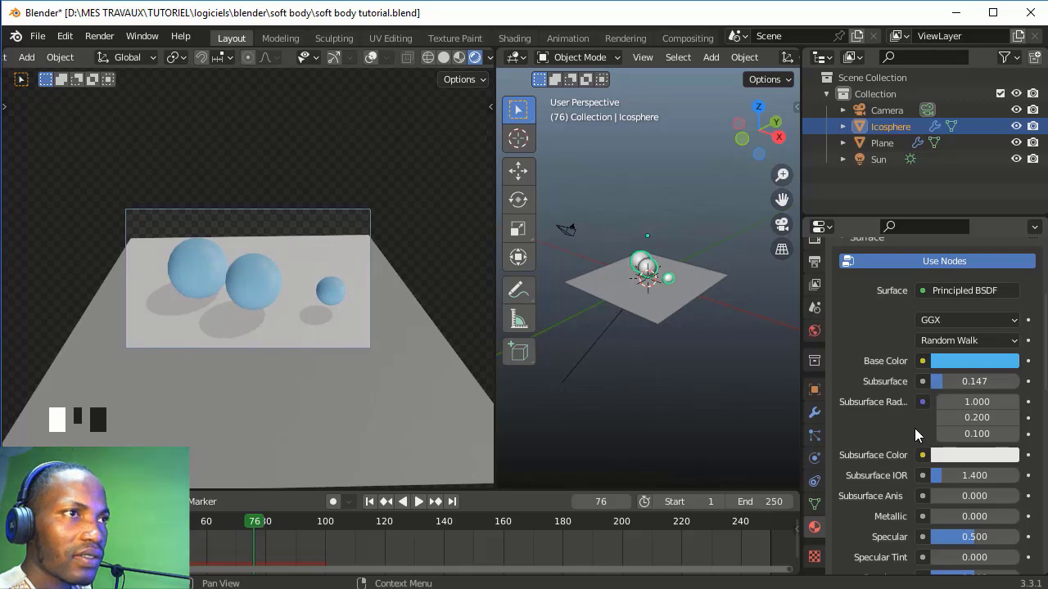
scroll(901, 434, down, 6)
drag(978, 382, 949, 382)
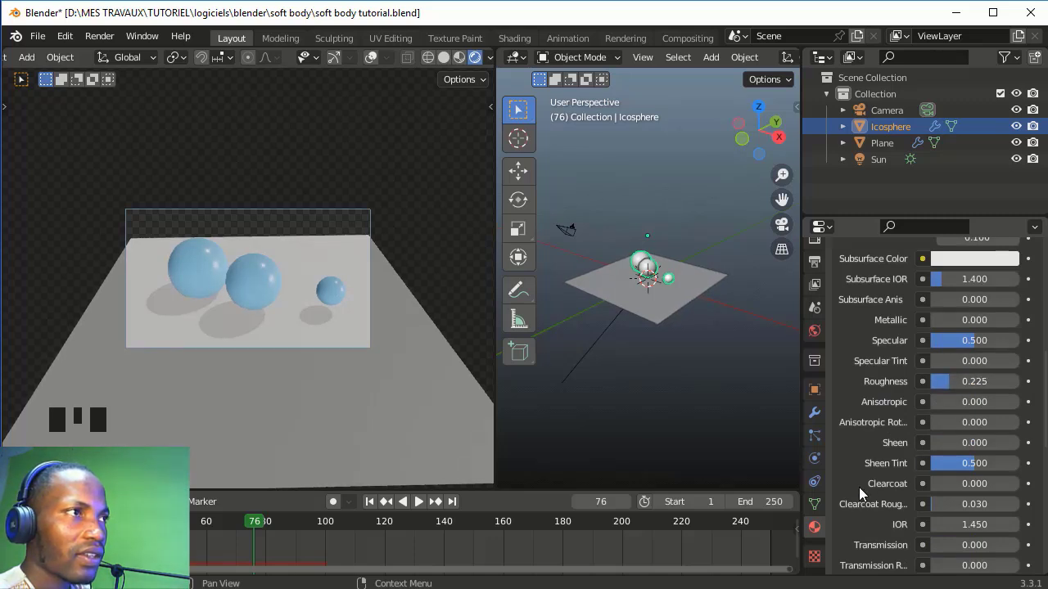
Set the transmission of the spheres' blue material to about 0.385
scroll(866, 459, down, 5)
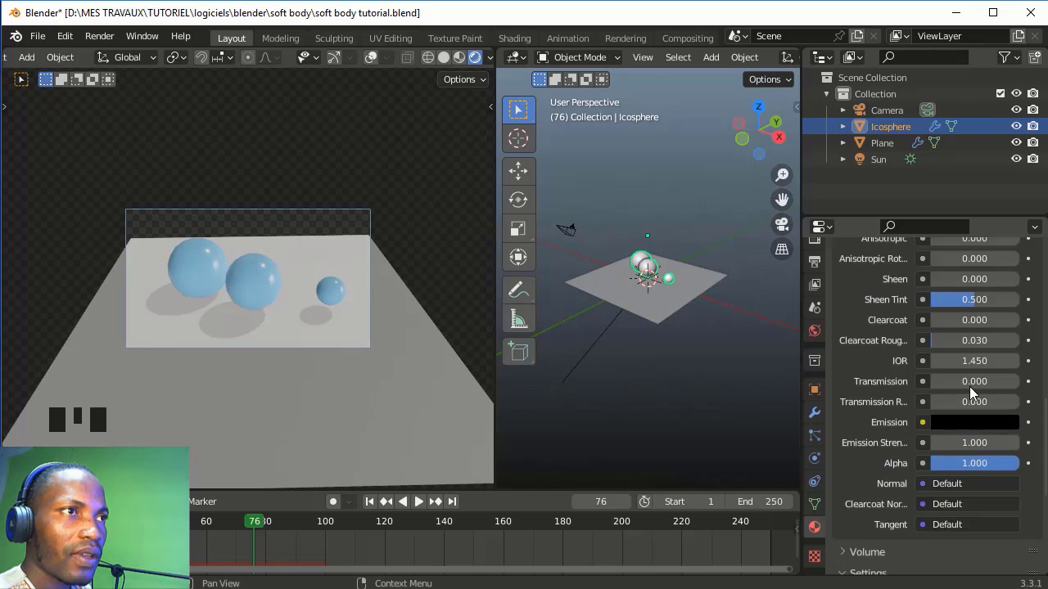
drag(944, 380, 964, 381)
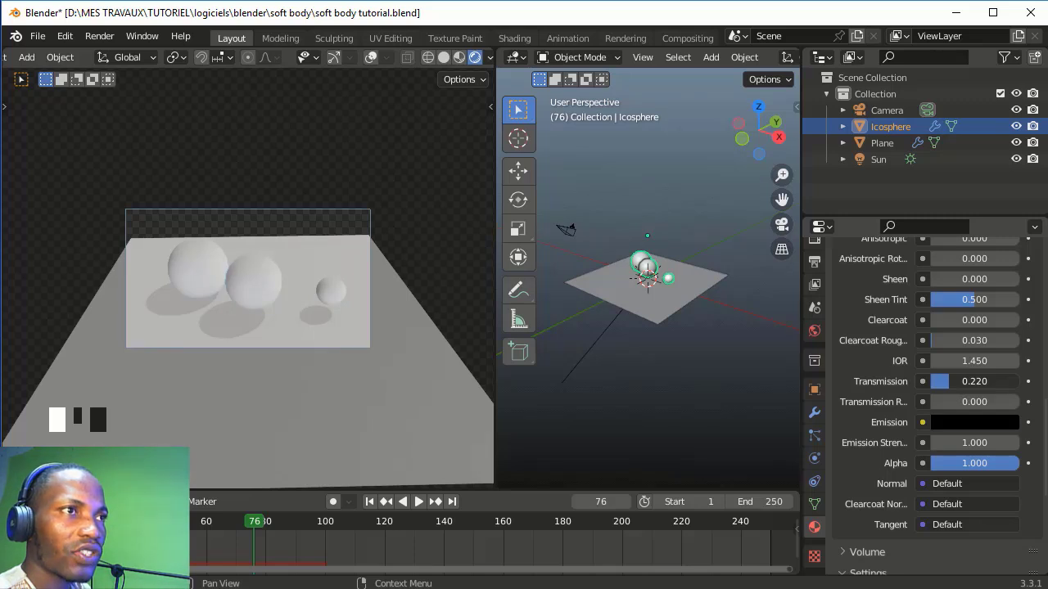
drag(964, 381, 943, 380)
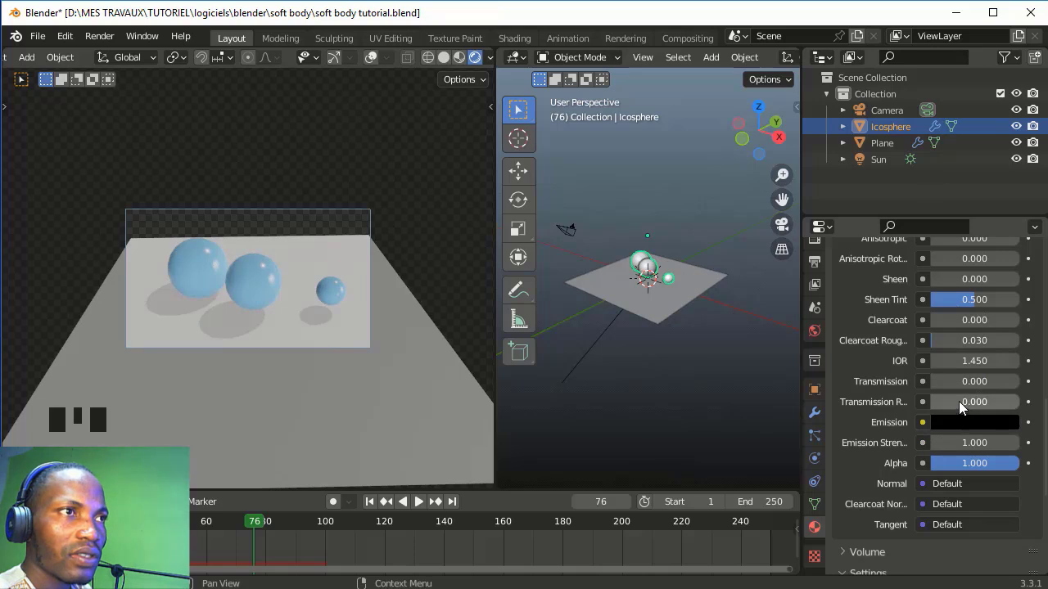
drag(949, 382, 986, 383)
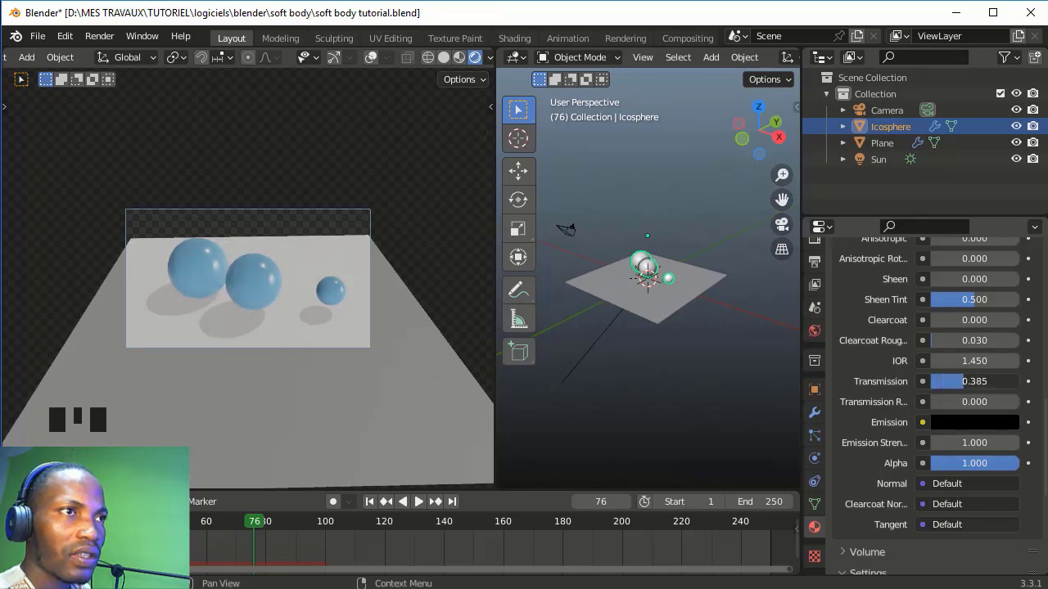
Give the ground plane a new material with a black base colour
click(661, 307)
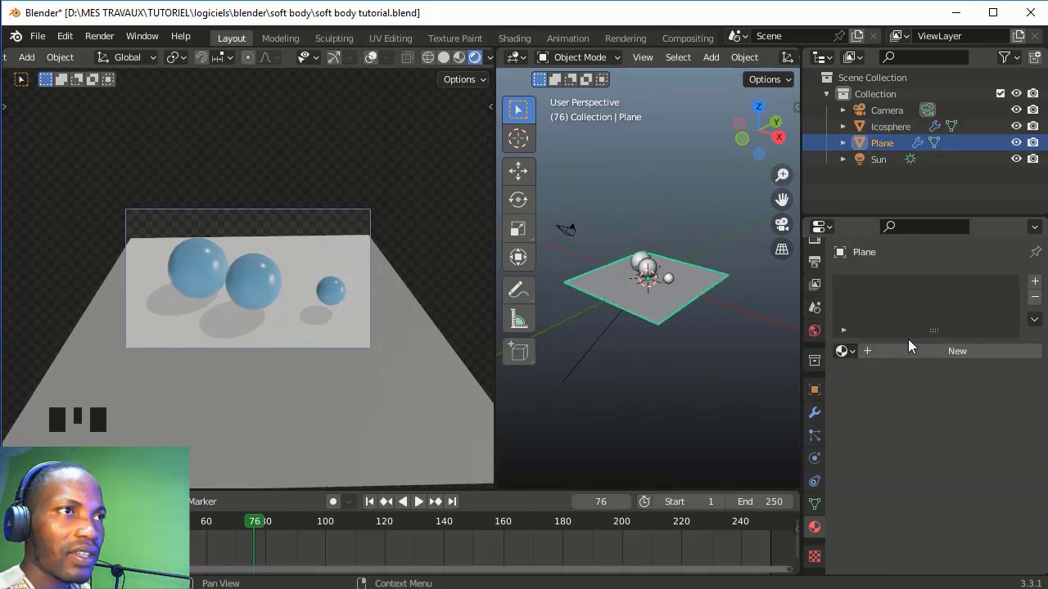
click(905, 354)
scroll(881, 462, down, 10)
scroll(922, 427, up, 8)
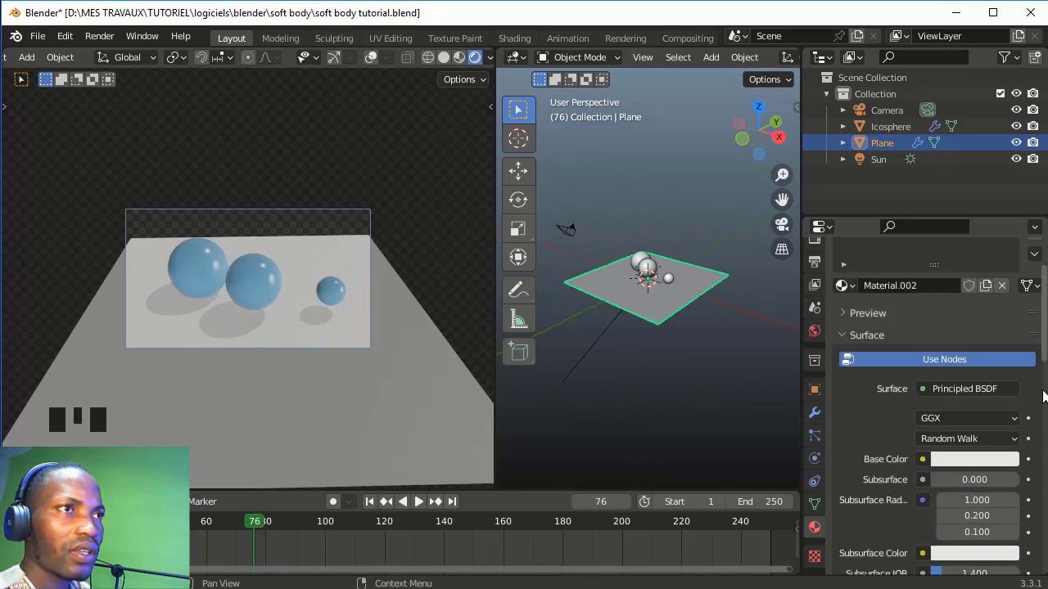
click(990, 461)
drag(1009, 239, 1006, 342)
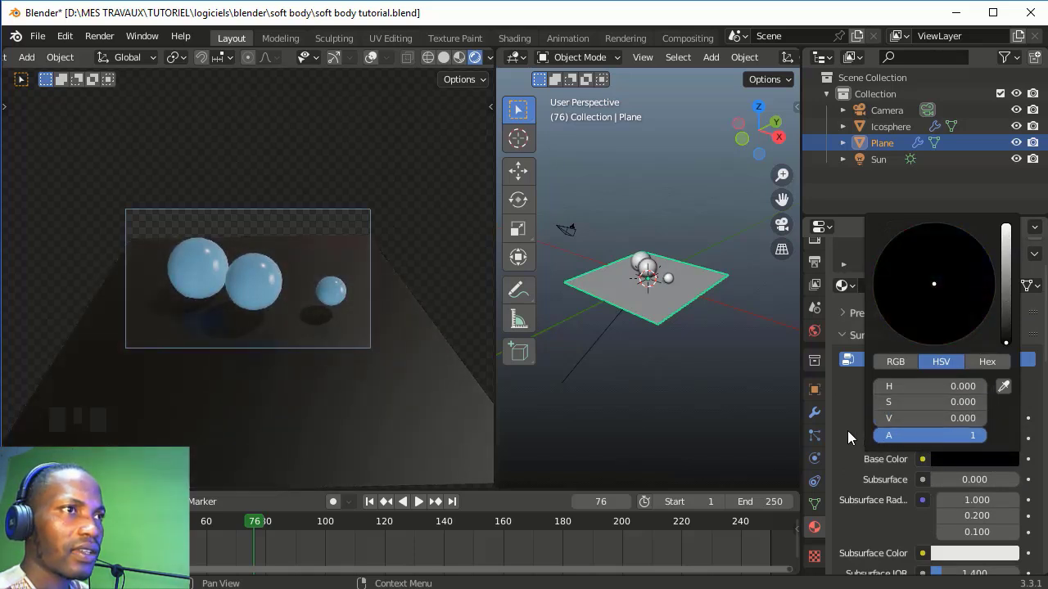
Set the roughness of the plane's black material to about 0.298 for a glossier floor
scroll(874, 434, down, 15)
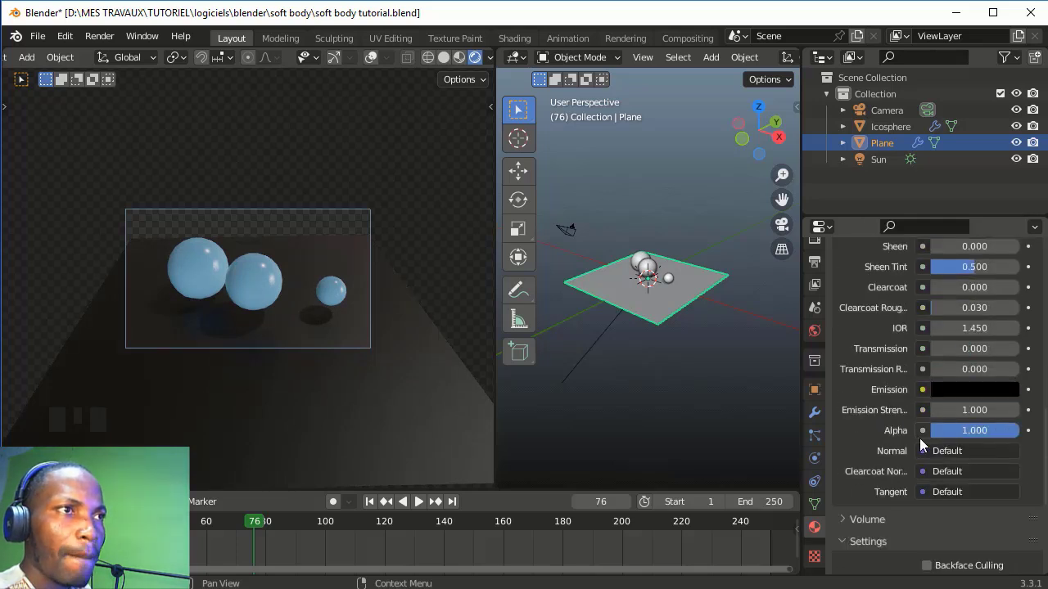
scroll(901, 434, up, 5)
scroll(872, 443, up, 3)
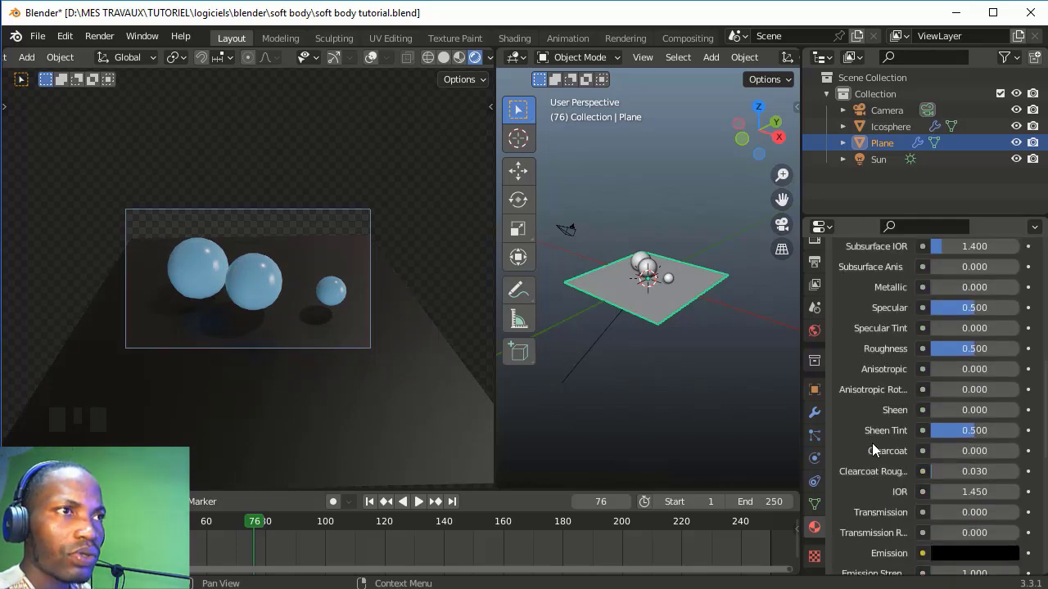
drag(969, 350, 955, 350)
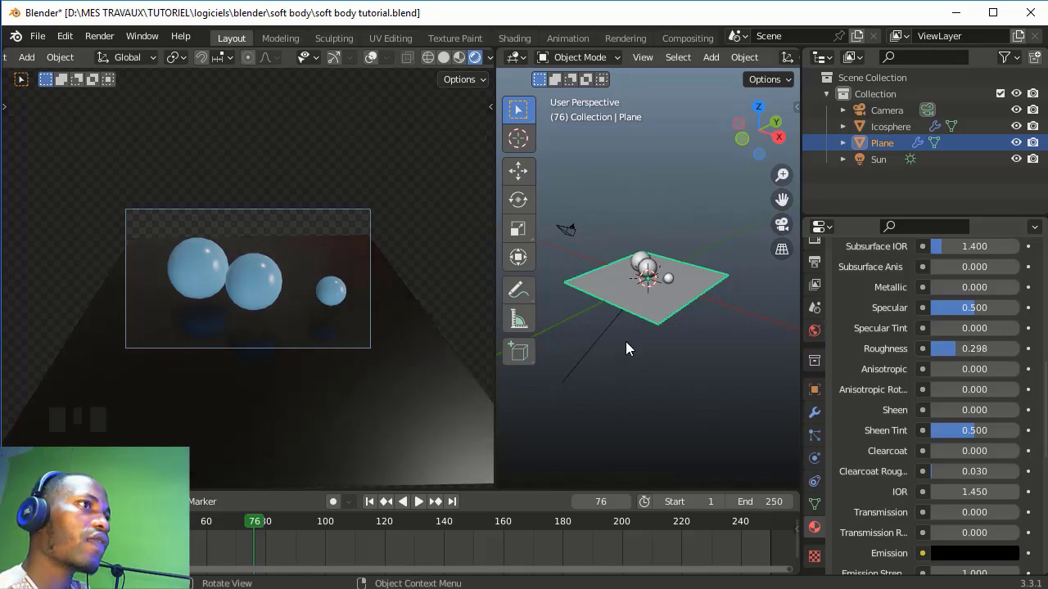